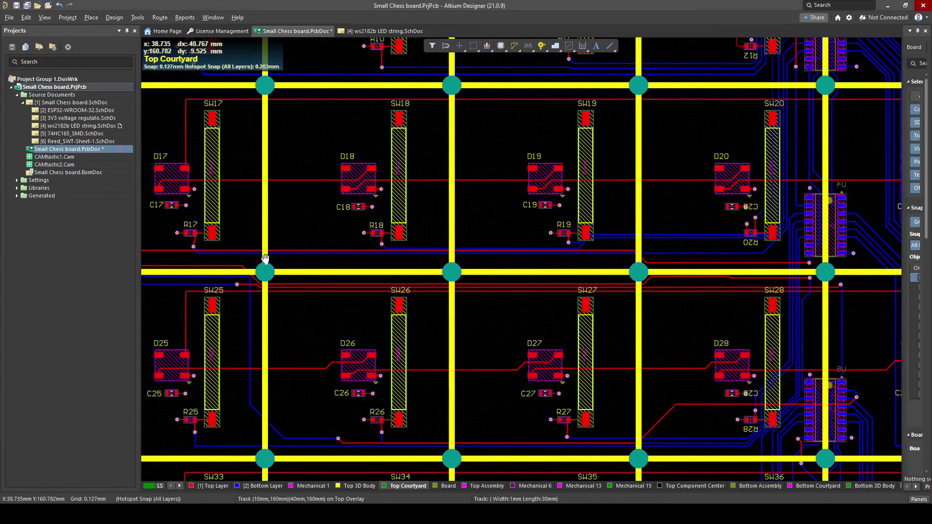
- Examine the numbered LEDs, capacitors and switches across the upper rows of the chess board PCB layout
scroll(365, 280, "down", 4, "ctrl")
right_click_drag(365, 281, 291, 425)
right_click_drag(296, 132, 256, 214)
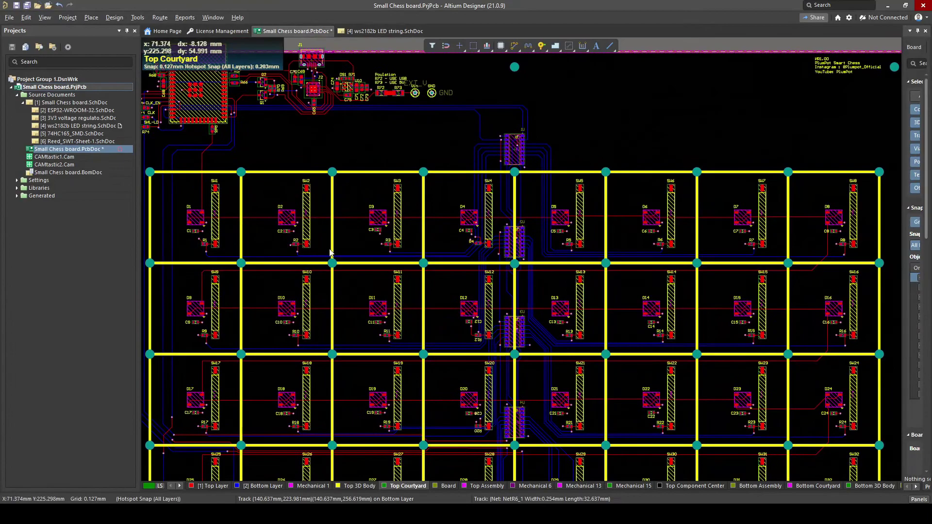
scroll(176, 207, "up", 3, "ctrl")
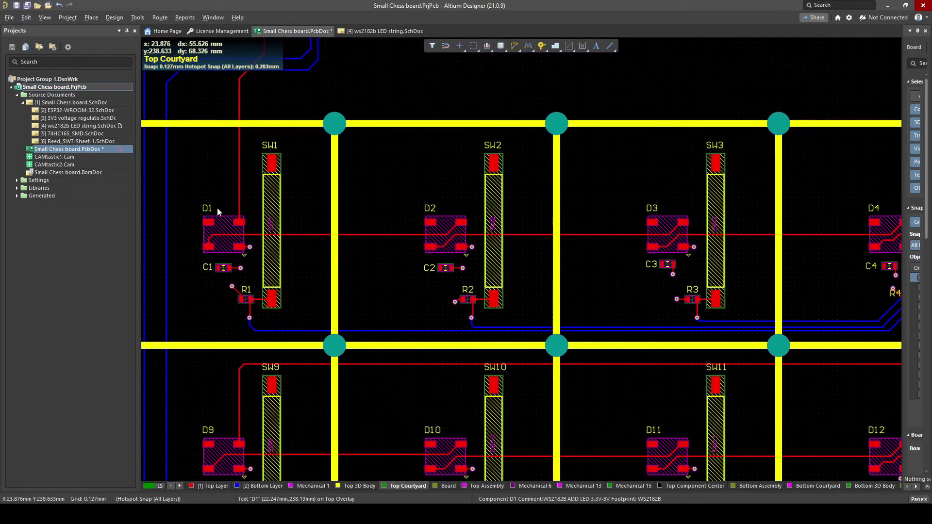
scroll(704, 218, "down", 2, "ctrl")
right_click_drag(724, 220, 633, 220)
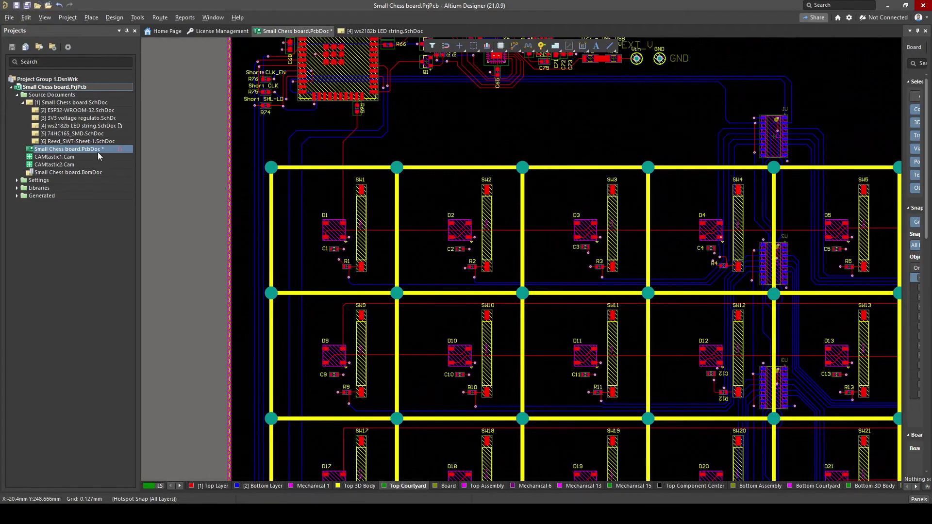
- Open the ws2182b LED string schematic and review the designators along its LED rows
double_click(80, 126)
scroll(228, 175, "up", 2, "ctrl")
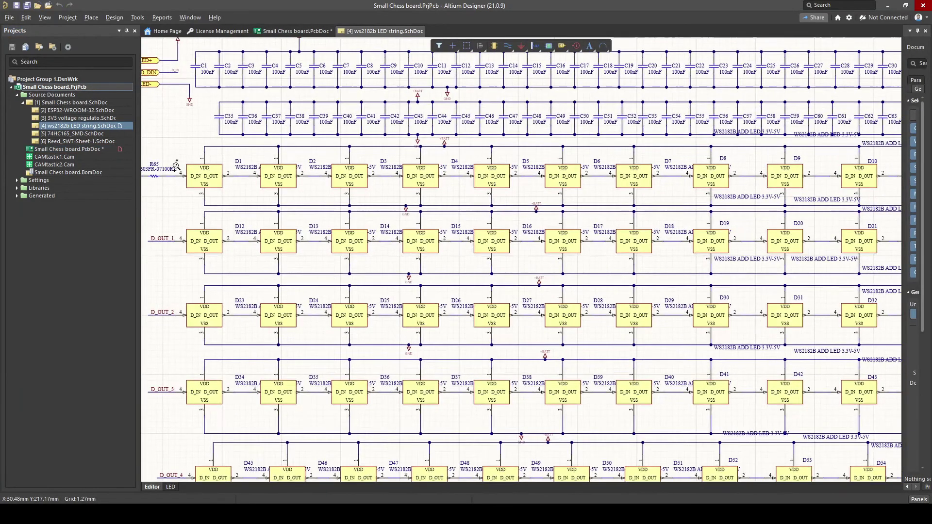
scroll(296, 180, "down", 2, "ctrl")
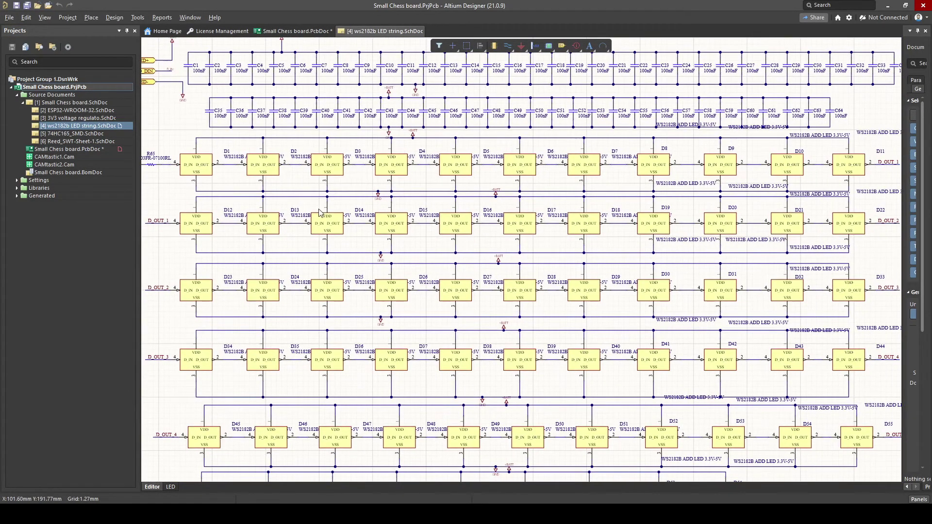
- Return to the Small Chess board PCB and inspect the component placement and numbering over the whole square grid
double_click(88, 149)
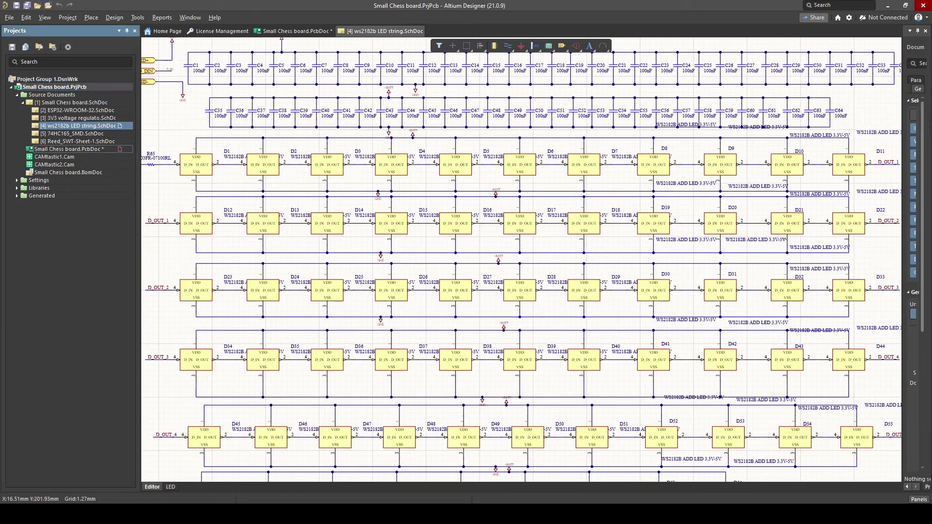
scroll(513, 280, "down", 4, "ctrl")
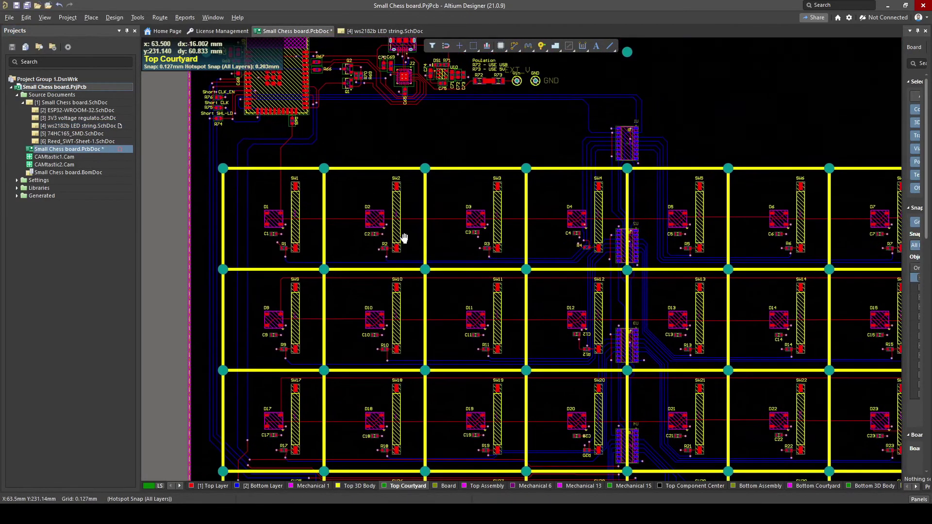
scroll(513, 281, "down", 3, "ctrl")
right_click_drag(478, 260, 297, 95)
scroll(684, 392, "up", 2, "ctrl")
scroll(651, 328, "down", 3, "ctrl")
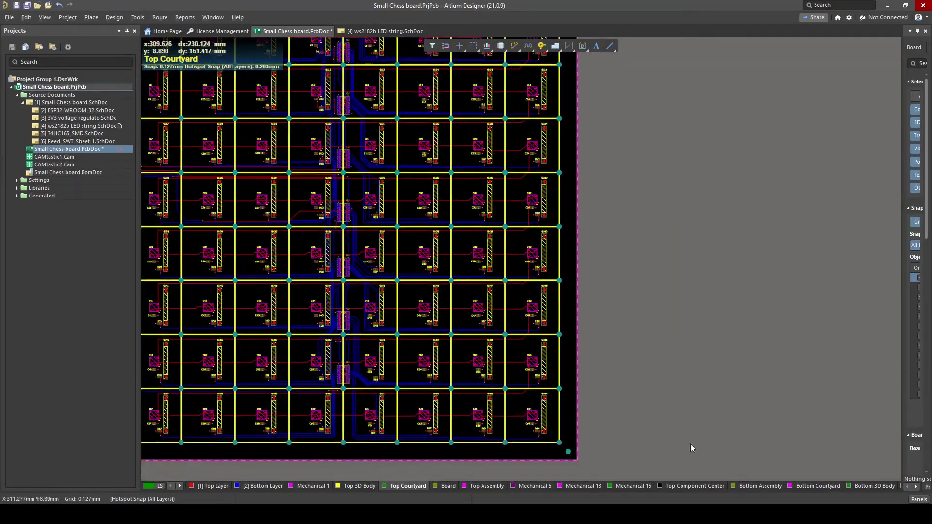
scroll(387, 262, "down", 2, "ctrl")
right_click_drag(411, 286, 503, 284)
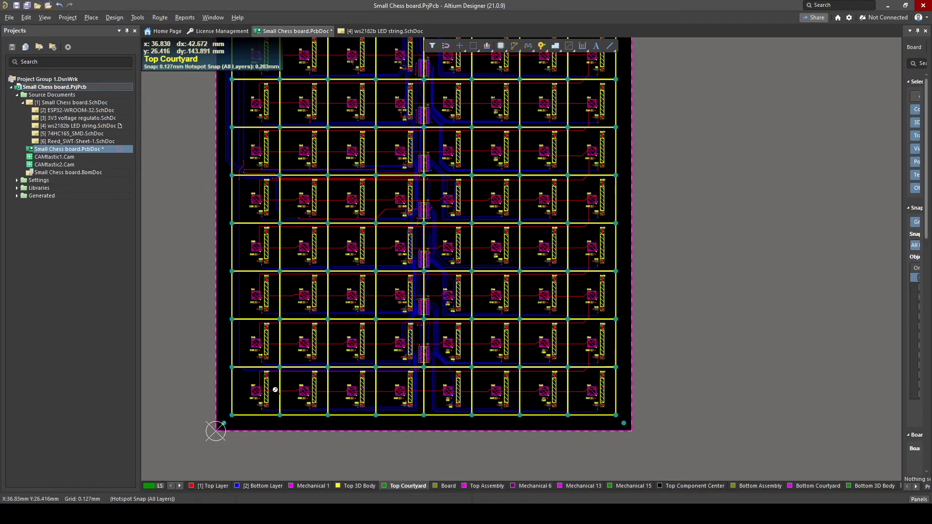
scroll(340, 403, "up", 3, "ctrl")
scroll(299, 247, "up", 2)
scroll(292, 256, "up", 2)
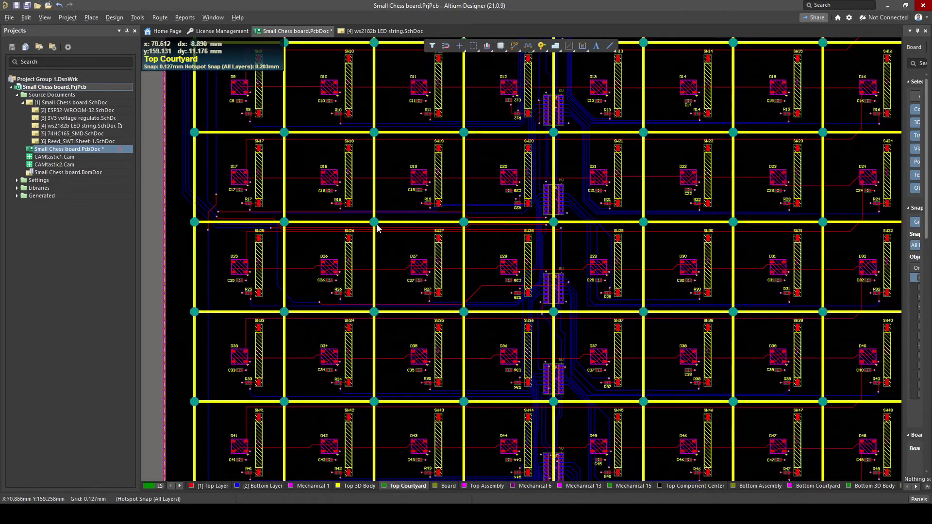
scroll(377, 225, "down", 3, "ctrl")
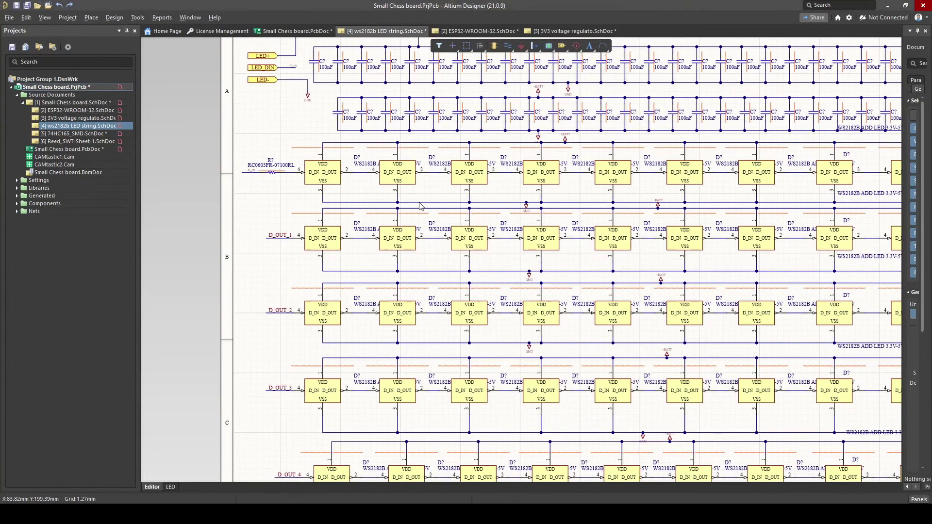
- Inspect the unannotated LED designators in the ws2182b LED string schematic and check the Small Chess board PCB layout
scroll(330, 215, "up", 3, "ctrl")
scroll(330, 215, "up", 1, "ctrl")
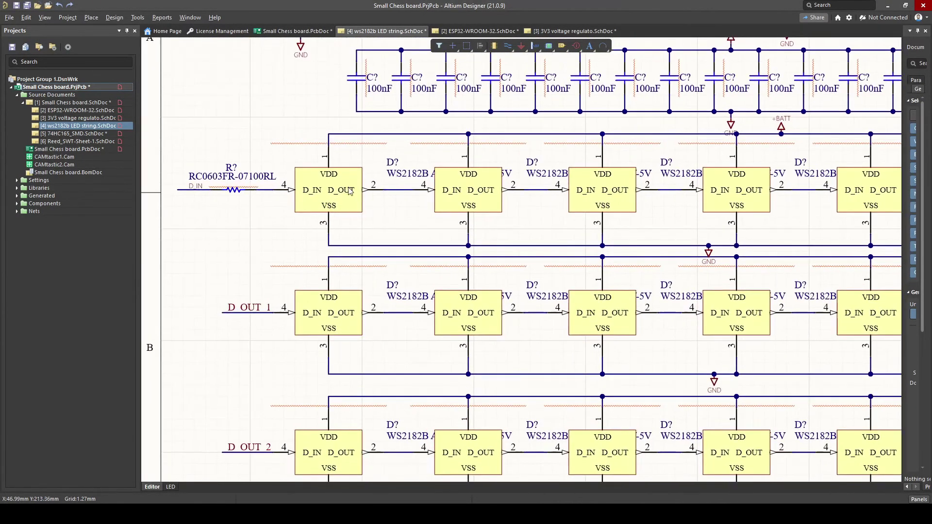
left_click(421, 182)
scroll(398, 161, "up", 3, "ctrl")
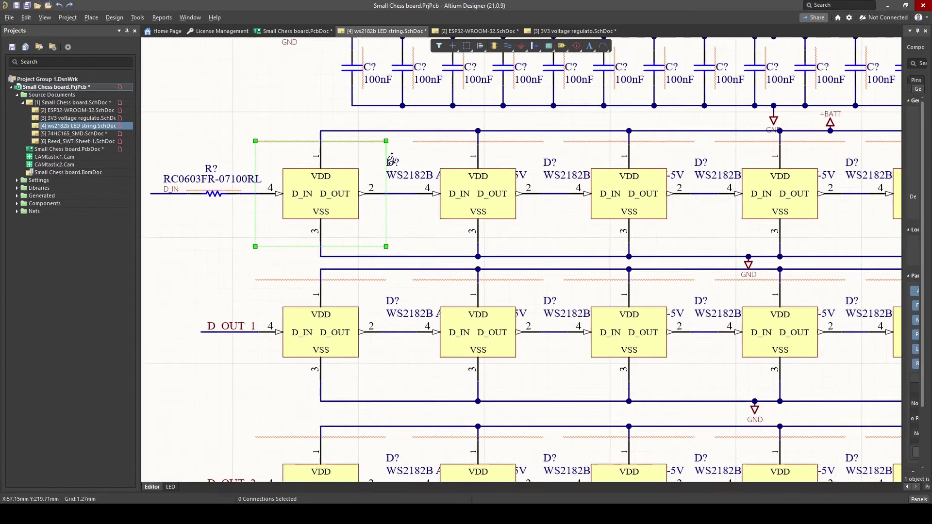
scroll(398, 160, "down", 1, "ctrl")
right_click_drag(198, 241, 299, 201)
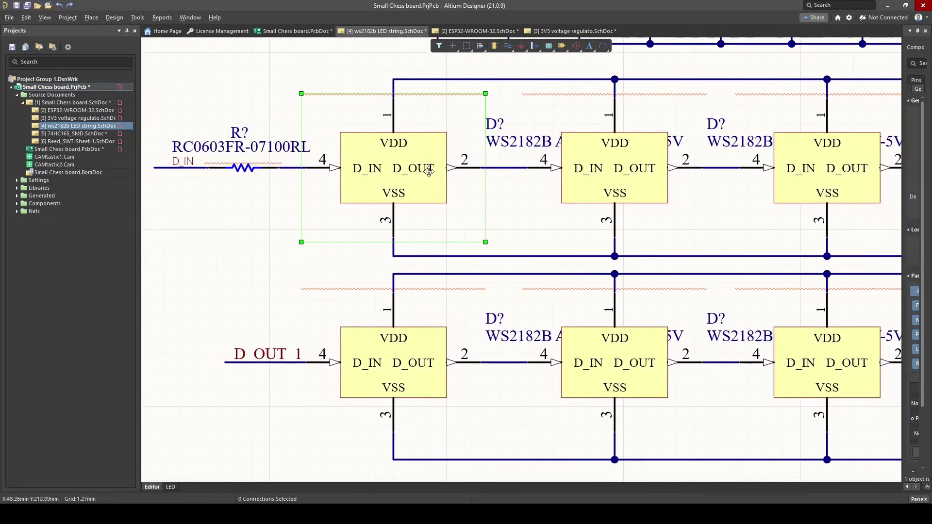
scroll(428, 174, "down", 1, "ctrl")
right_click_drag(535, 186, 450, 248)
left_click(432, 193)
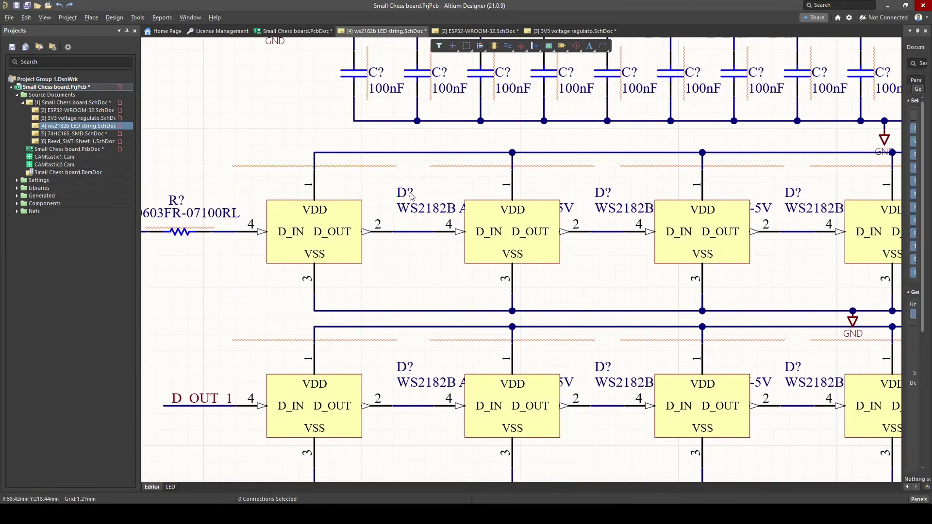
double_click(63, 149)
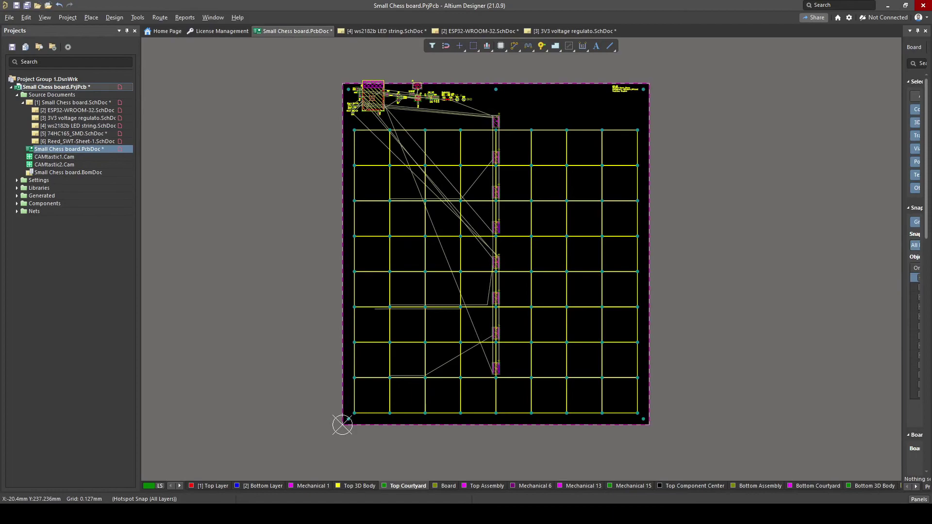
- From the ws2182b LED string schematic, quietly annotate the project's schematics and accept the designator changes
double_click(78, 126)
left_click(138, 18)
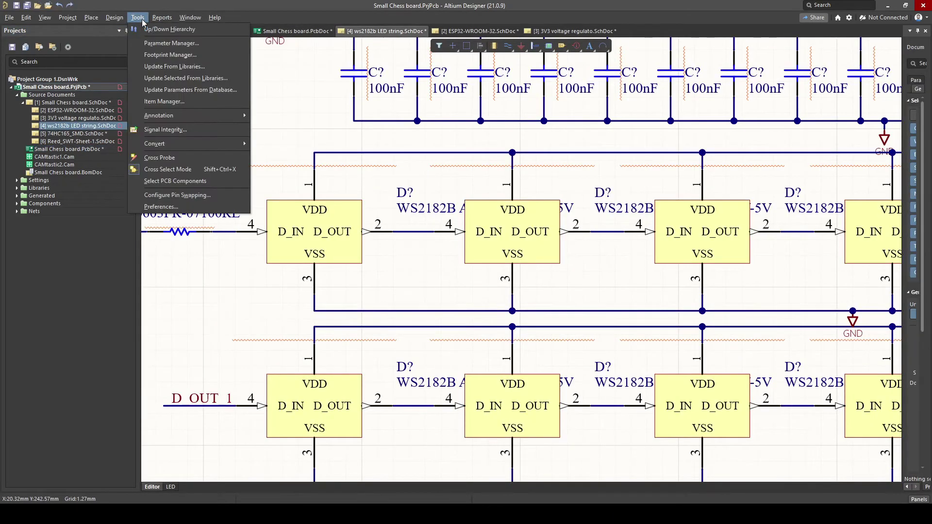
mouse_move(176, 115)
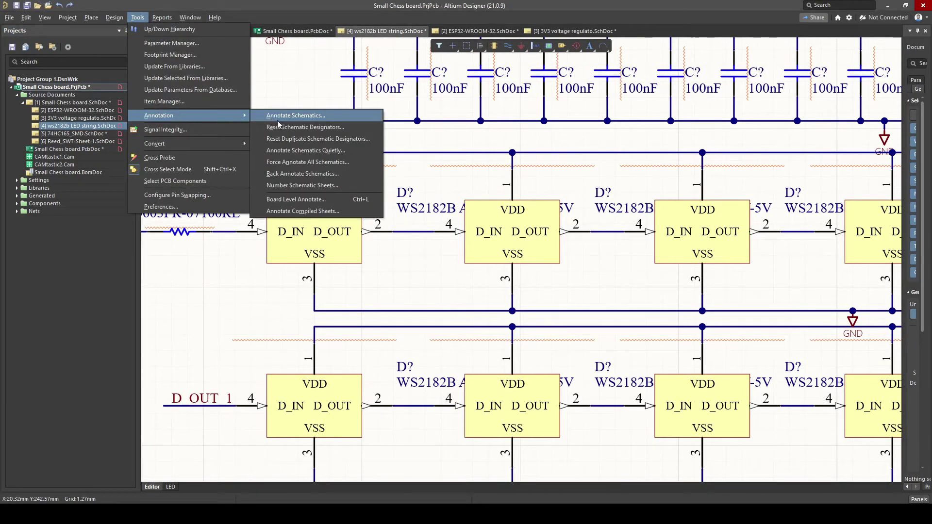
left_click(305, 151)
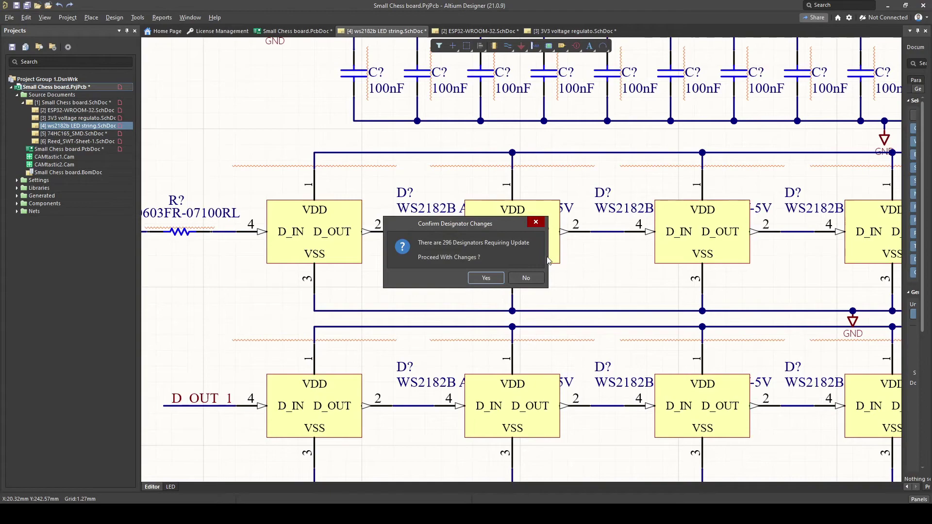
left_click(486, 278)
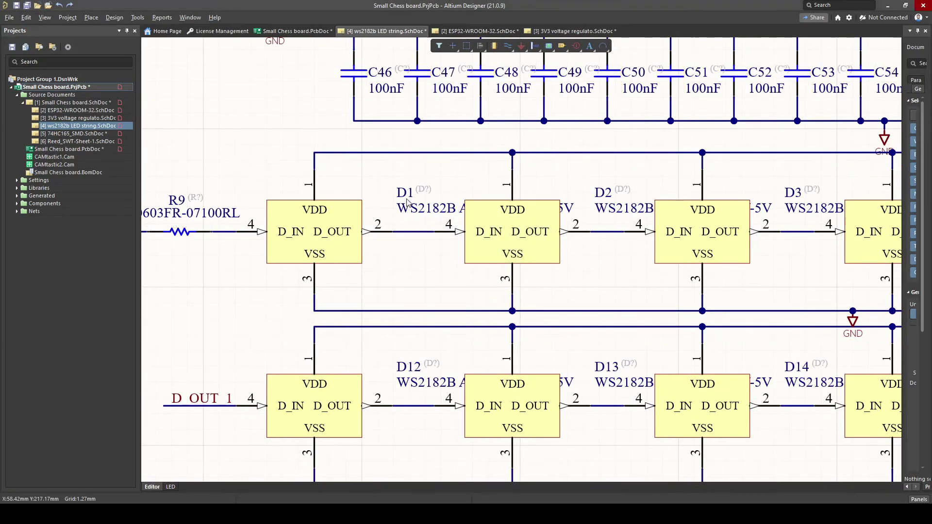
- Review the new LED, capacitor and resistor designators throughout the ws2182b LED string schematic
scroll(416, 200, "down", 1, "ctrl")
scroll(435, 271, "down", 4, "ctrl")
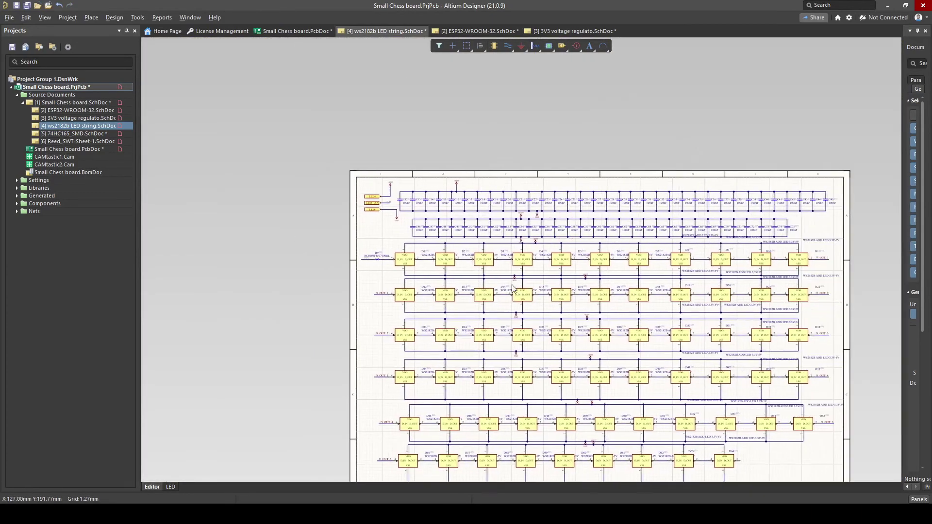
scroll(669, 304, "up", 2, "ctrl")
right_click_drag(507, 349, 724, 391)
scroll(366, 230, "up", 3, "ctrl")
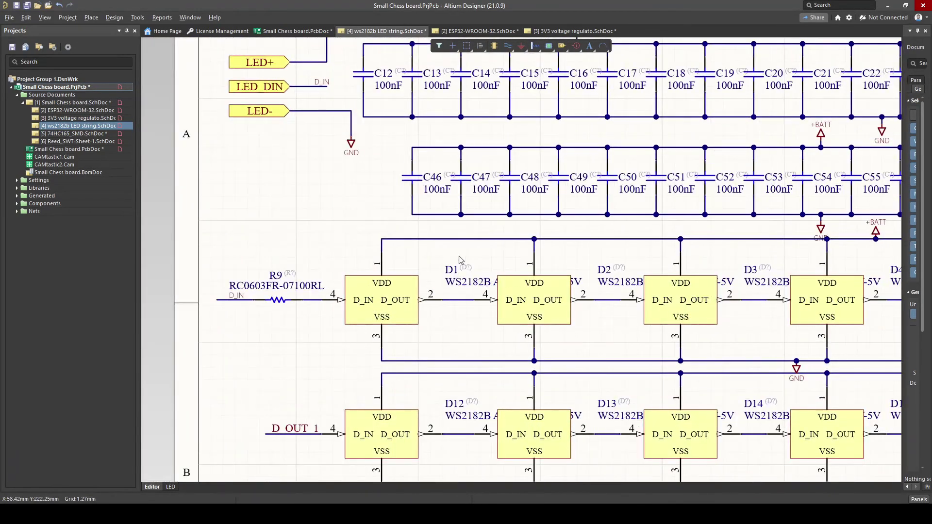
scroll(556, 284, "down", 3, "ctrl")
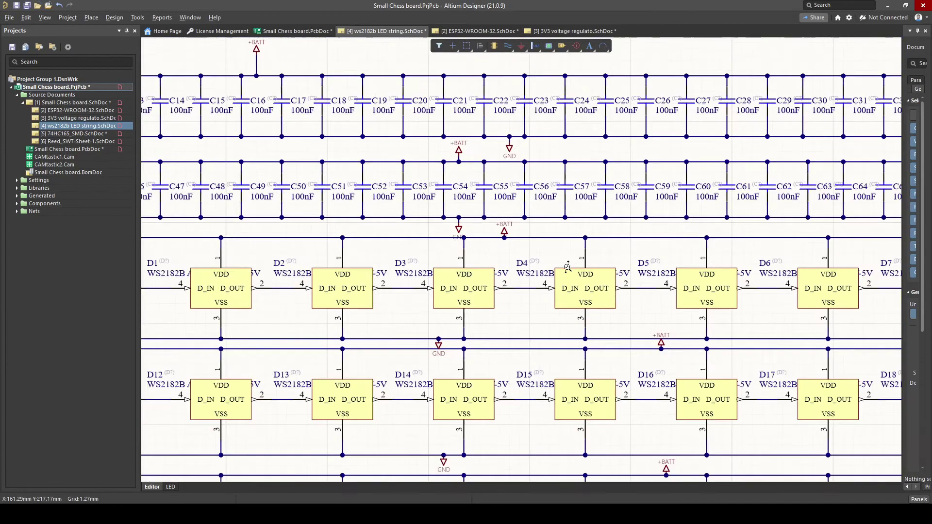
scroll(687, 277, "down", 4, "ctrl")
scroll(445, 293, "up", 3, "ctrl")
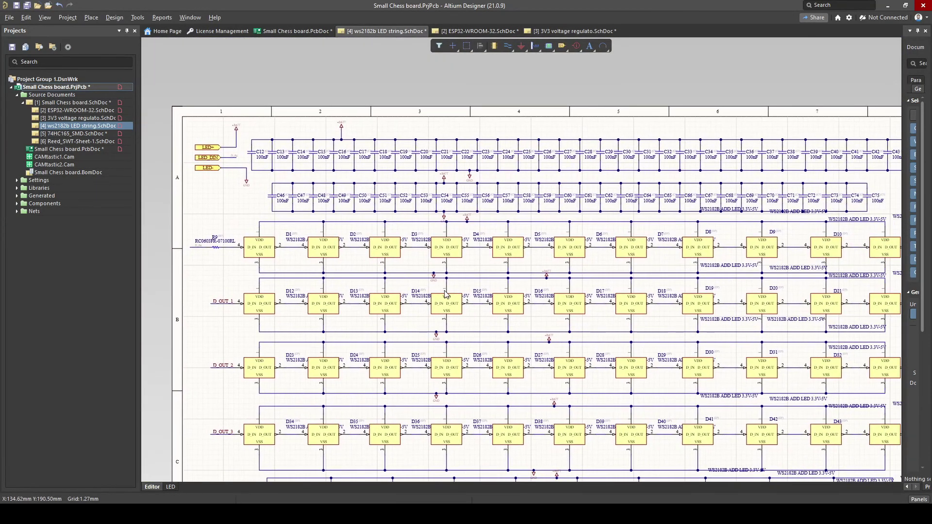
mouse_move(445, 291)
right_mouse_down()
mouse_move(385, 287)
mouse_move(433, 283)
right_mouse_up()
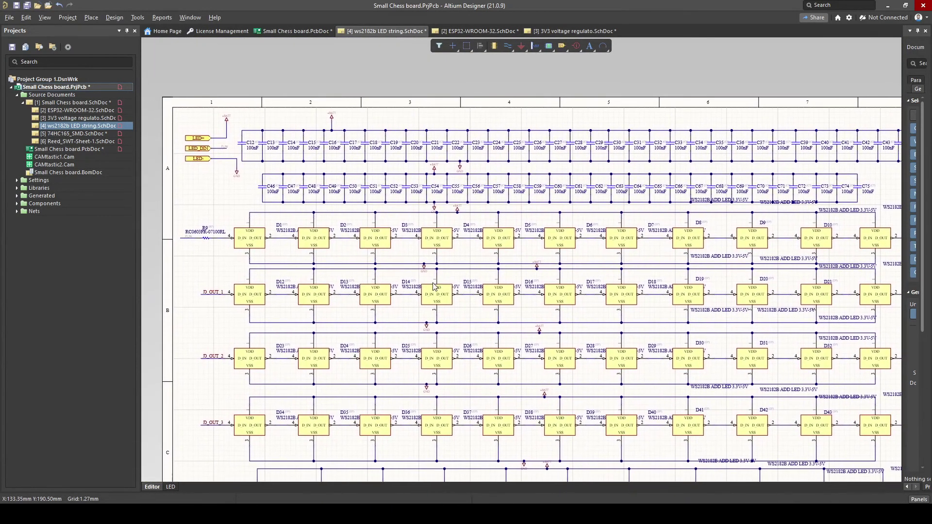
scroll(296, 223, "up", 2, "ctrl")
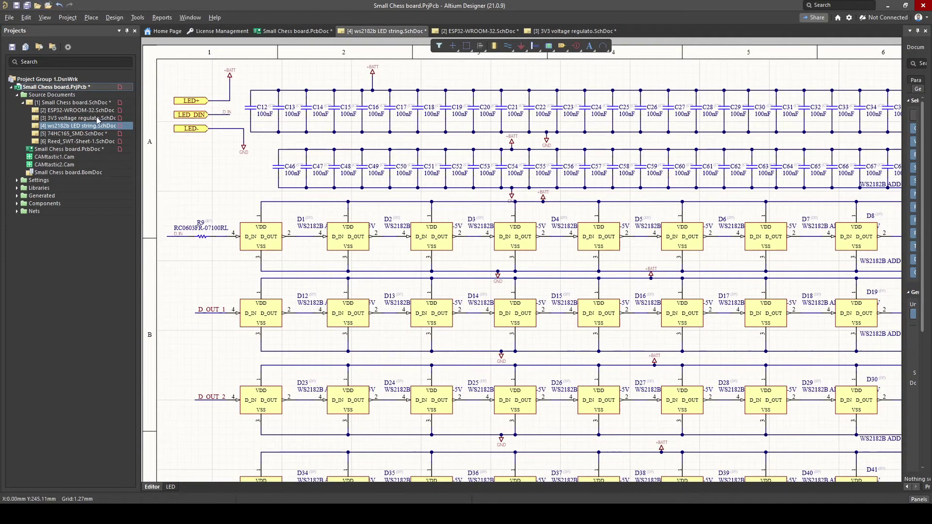
- Check the component designators on the ESP32-WROOM-32 schematic and return to the ws2182b LED string schematic
left_click(93, 111)
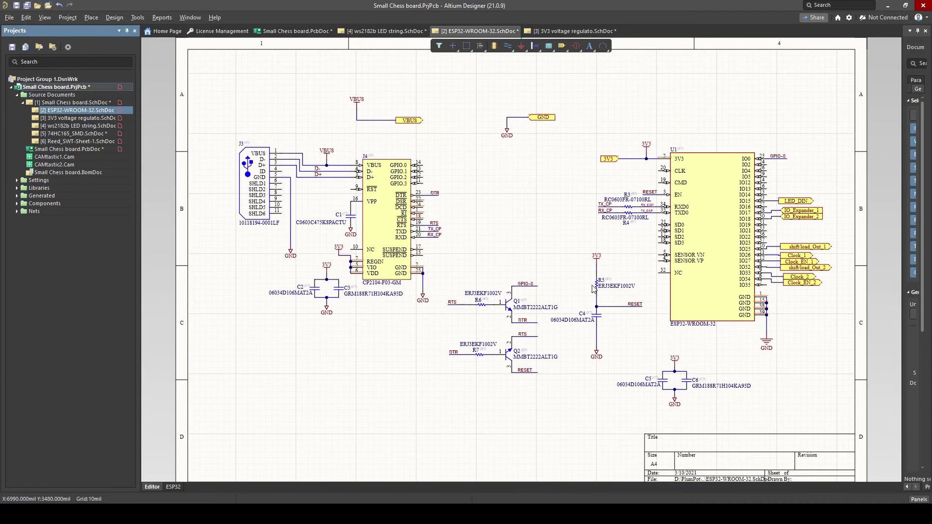
left_click(106, 126)
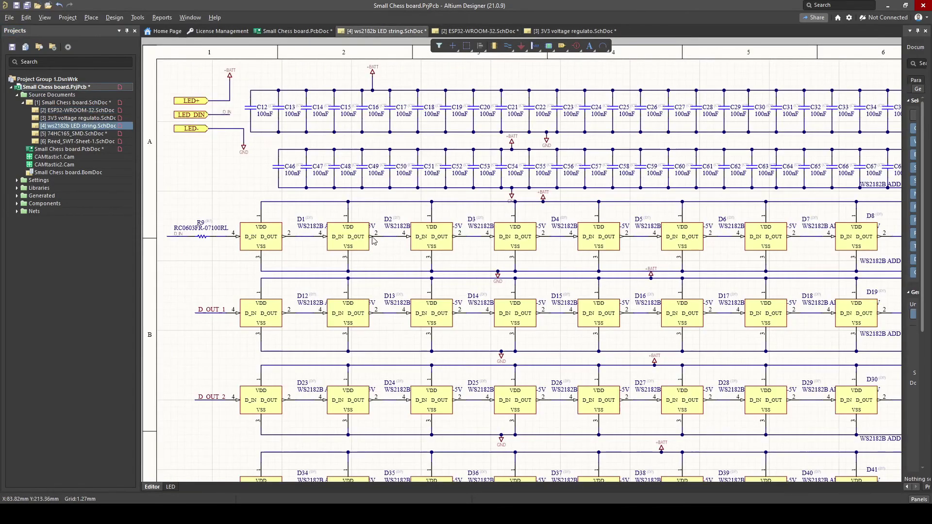
mouse_move(277, 245)
middle_mouse_down()
mouse_move(276, 233)
mouse_move(284, 244)
middle_mouse_up()
right_click_drag(353, 235, 326, 226)
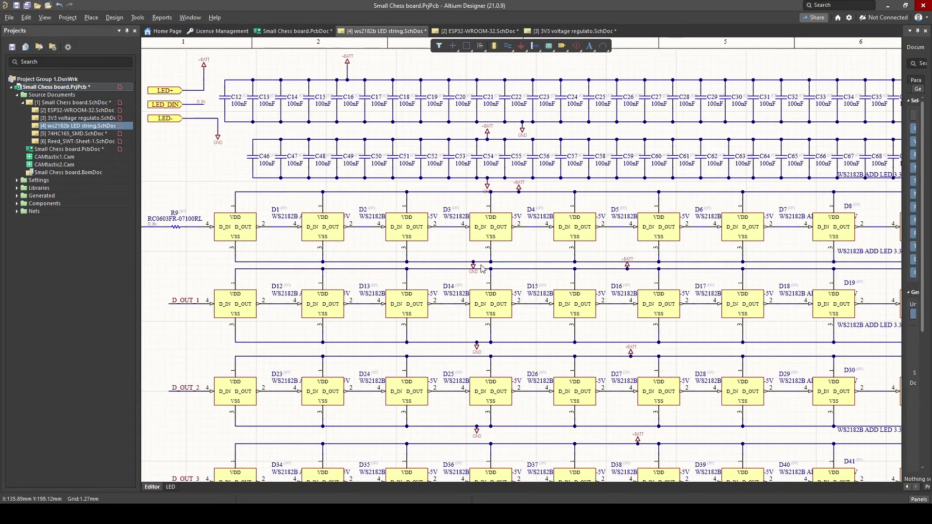
- Examine the numbering of the first LED row against the two capacitor banks in the LED string schematic
scroll(310, 238, "up", 1, "ctrl")
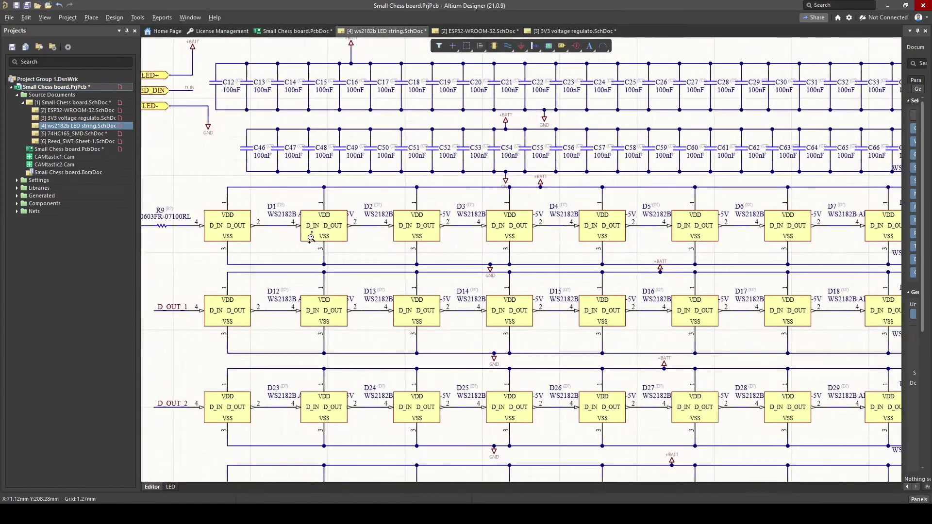
right_click_drag(286, 244, 343, 307)
scroll(297, 284, "up", 4, "ctrl")
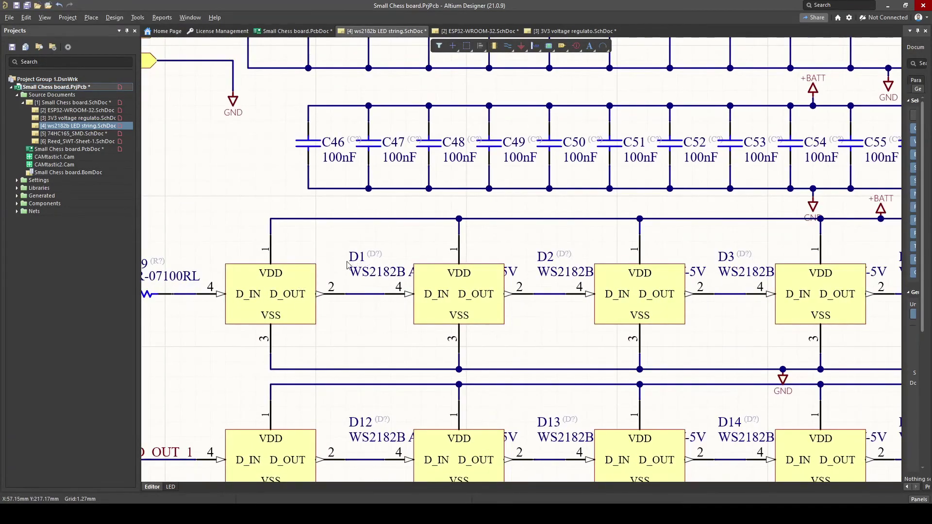
scroll(347, 265, "down", 3, "ctrl")
scroll(348, 199, "up", 1, "ctrl")
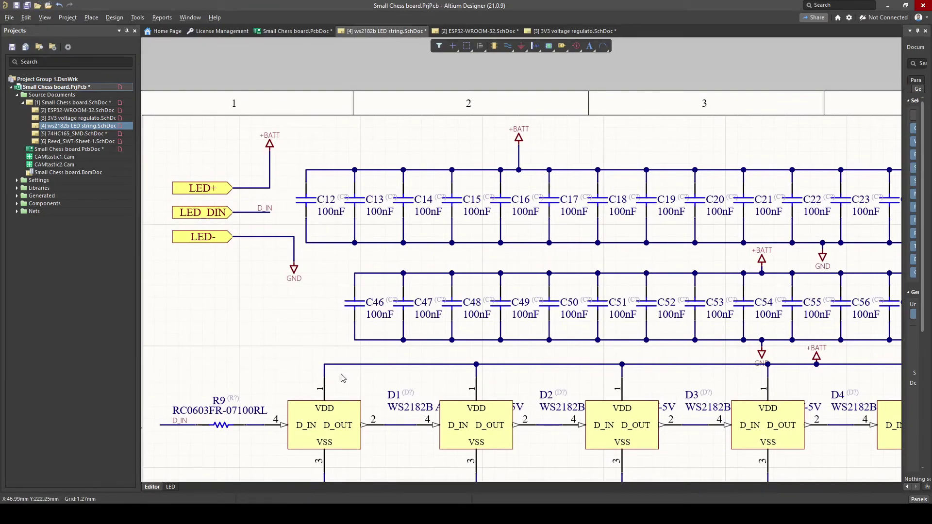
scroll(311, 193, "down", 3, "ctrl")
scroll(333, 327, "up", 2, "ctrl")
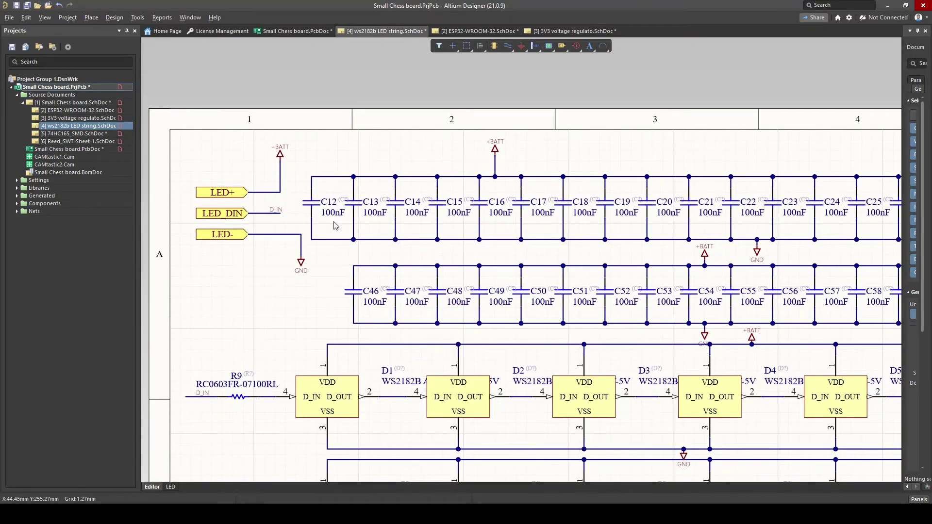
scroll(327, 221, "up", 2, "ctrl")
scroll(344, 262, "down", 3, "ctrl")
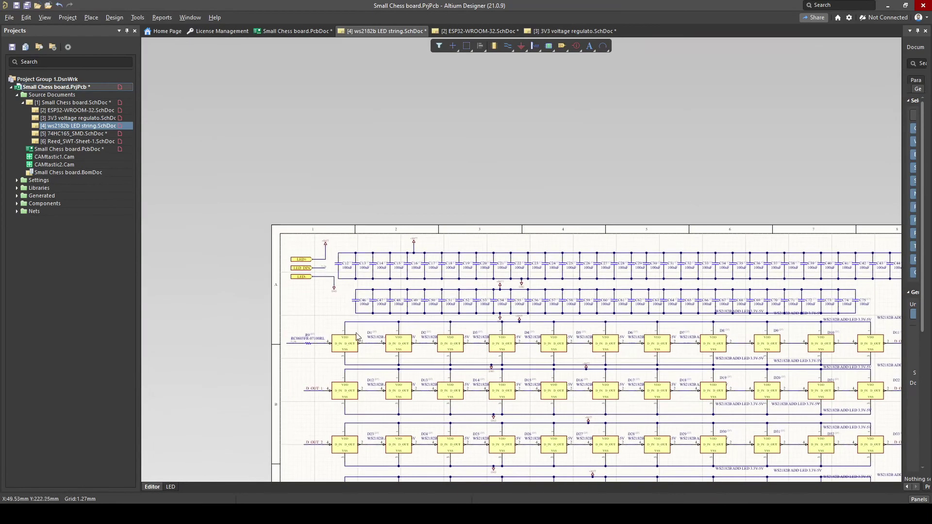
scroll(321, 316, "up", 3, "ctrl")
scroll(321, 316, "up", 4, "ctrl")
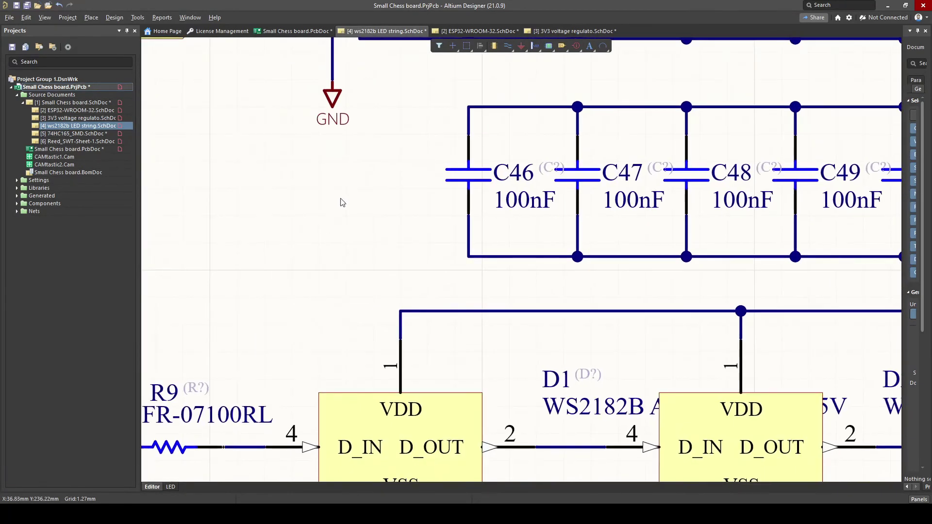
- Check the switch and resistor designators on the Reed_SWT-Sheet-1 schematic and return to the ws2182b LED string schematic
scroll(339, 202, "down", 4, "ctrl")
scroll(341, 118, "up", 1, "ctrl")
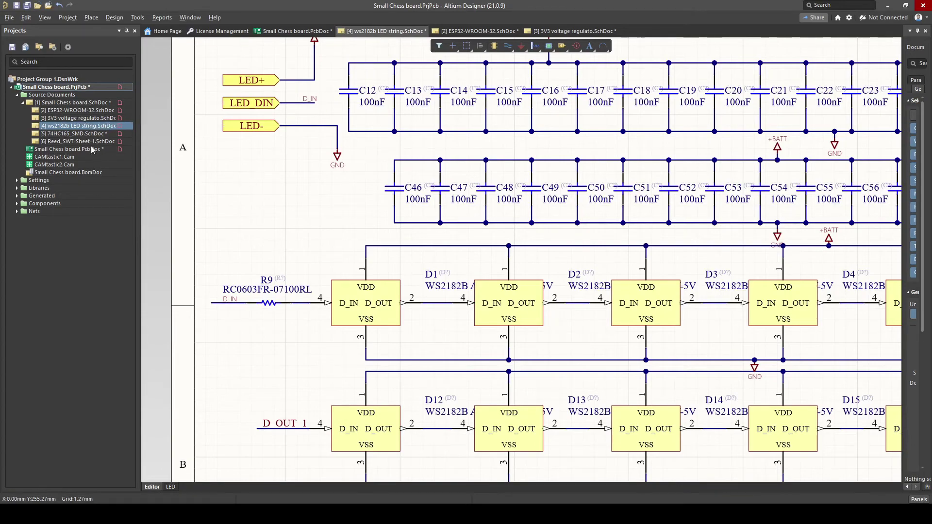
left_click(80, 141)
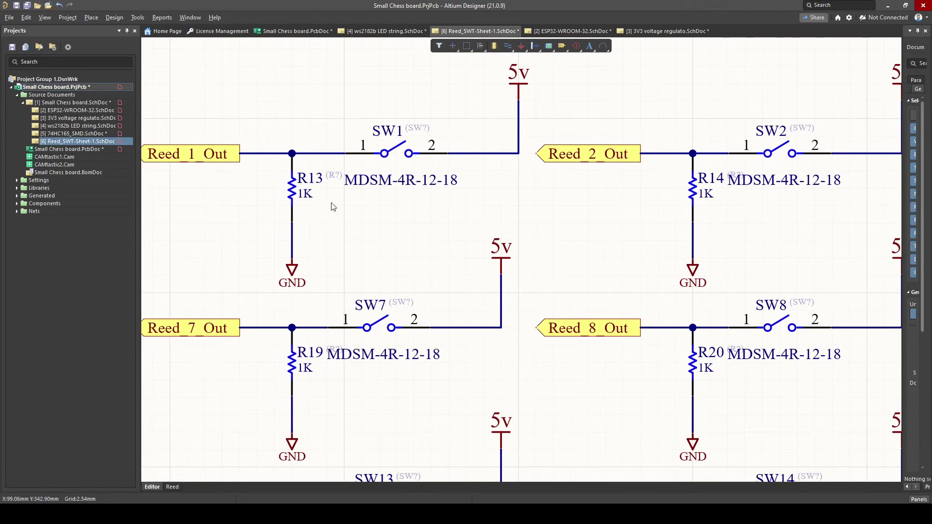
left_click(314, 182)
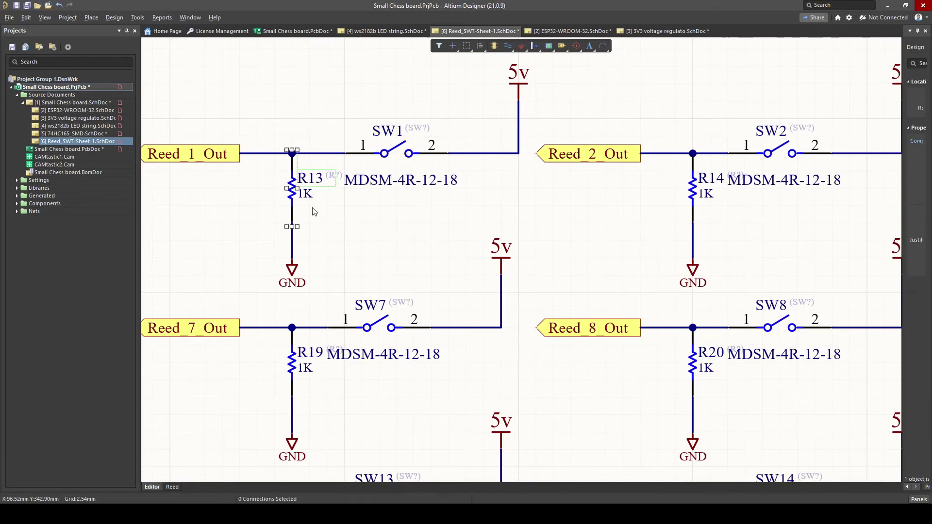
scroll(309, 221, "down", 5, "ctrl")
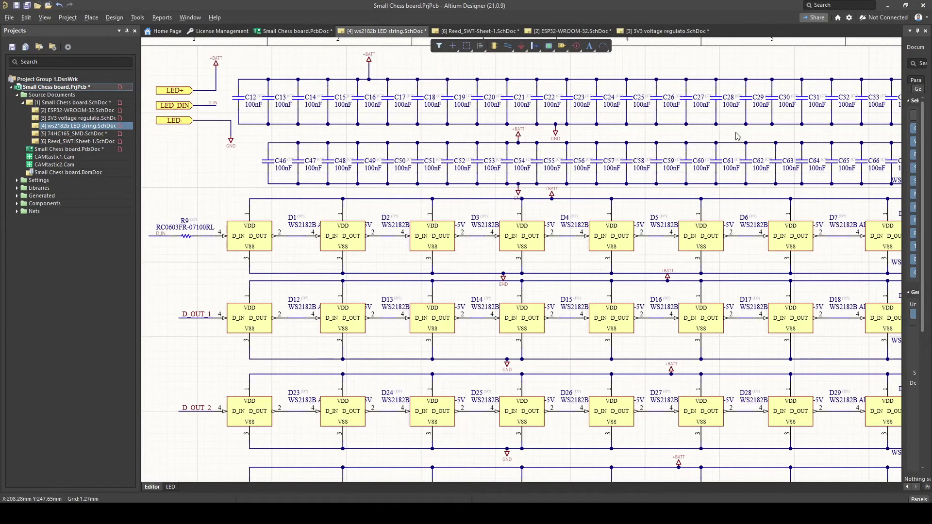
scroll(228, 94, "up", 2, "ctrl")
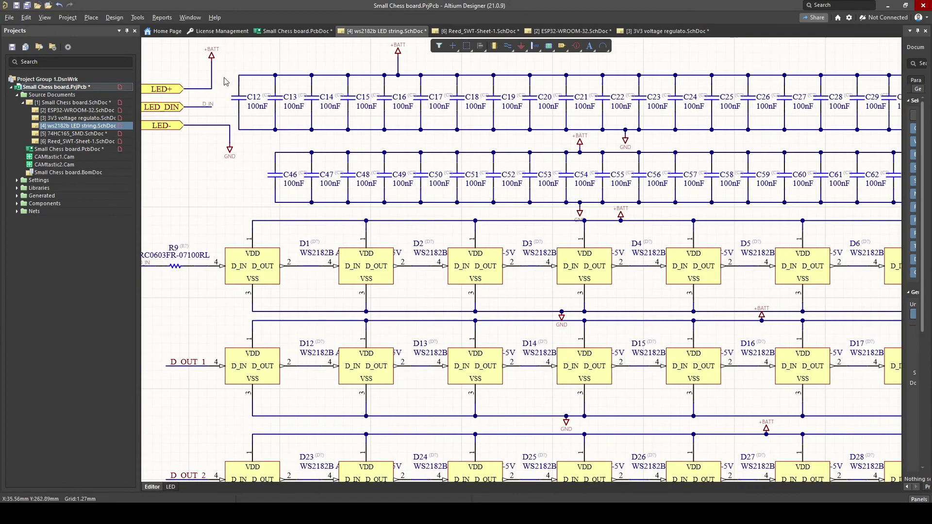
- Open the schematic annotation settings and reset all proposed designators across the project's six schematic sheets
left_click(142, 19)
mouse_move(194, 115)
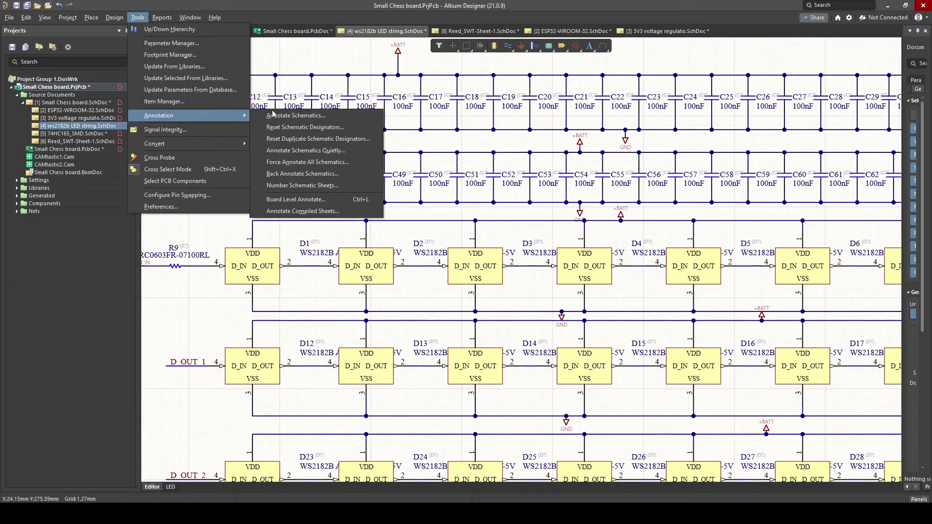
left_click(287, 117)
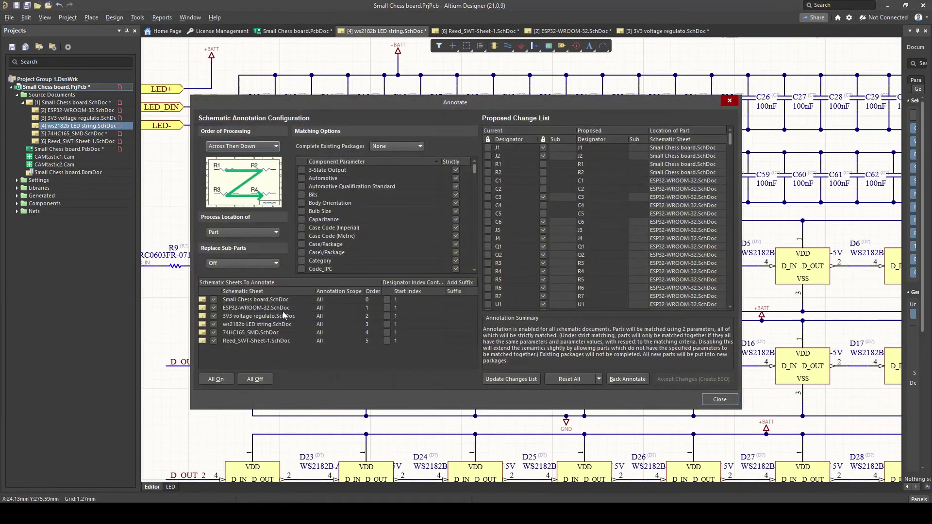
left_click(585, 379)
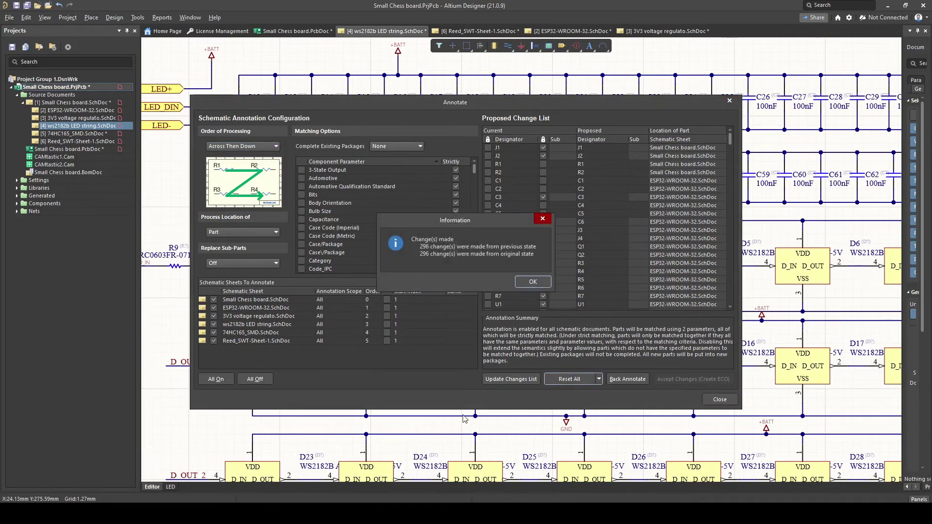
left_click(531, 285)
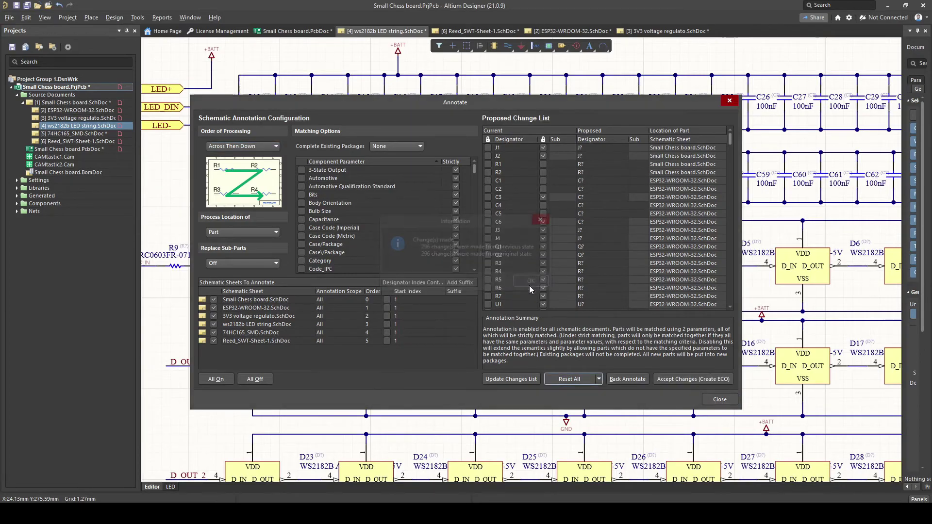
- Accept the designator reset as an engineering change order, execute it and leave the annotation settings
left_click(701, 380)
left_click(297, 367)
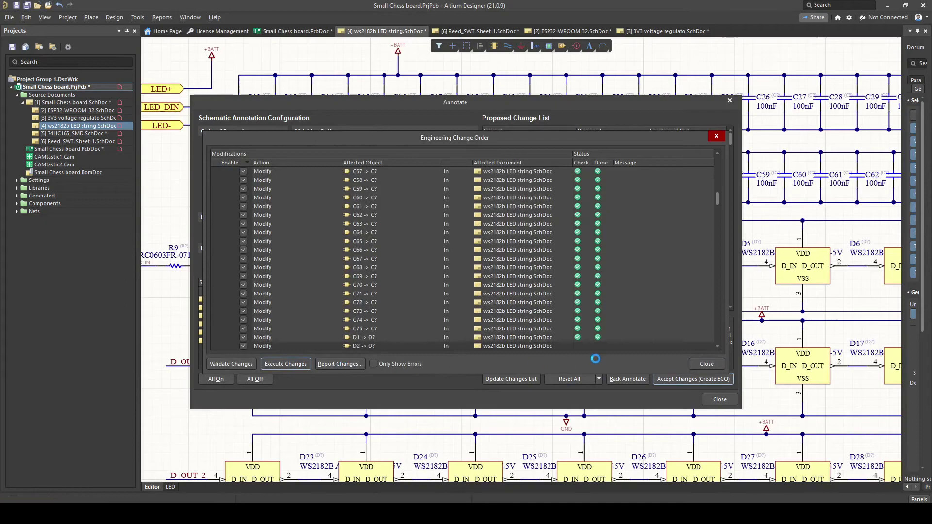
left_click(707, 364)
left_click(644, 122)
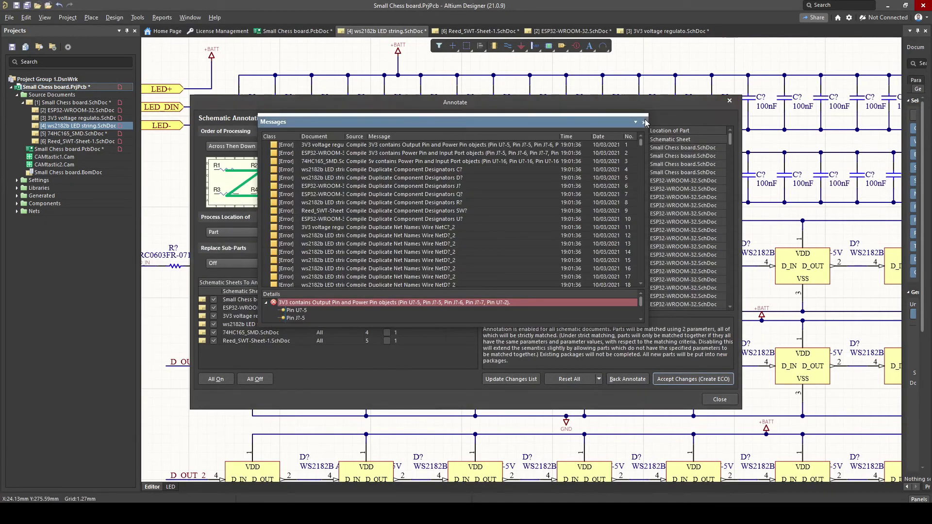
left_click(730, 100)
- Examine the reset designators on the ws2182b LED string schematic and on the ESP32-WROOM-32 schematic
scroll(251, 92, "up", 2, "ctrl")
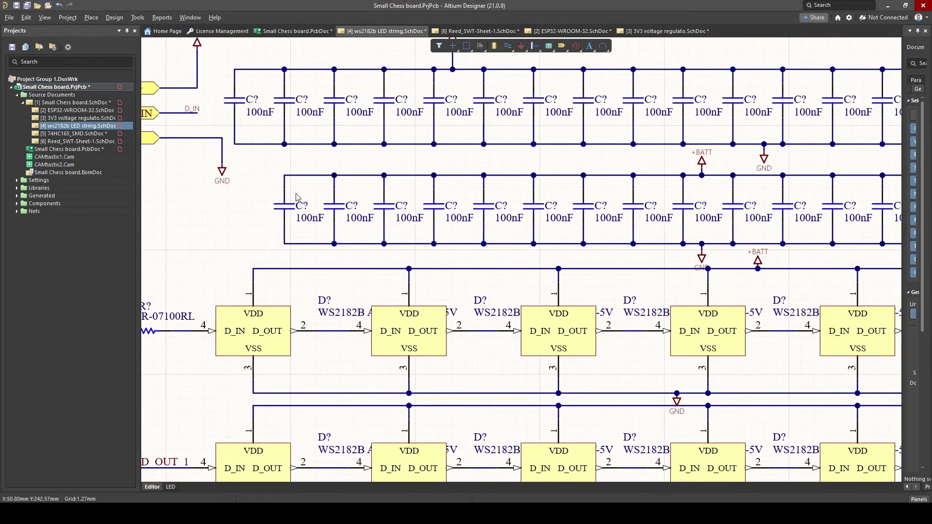
scroll(299, 218, "down", 3, "ctrl")
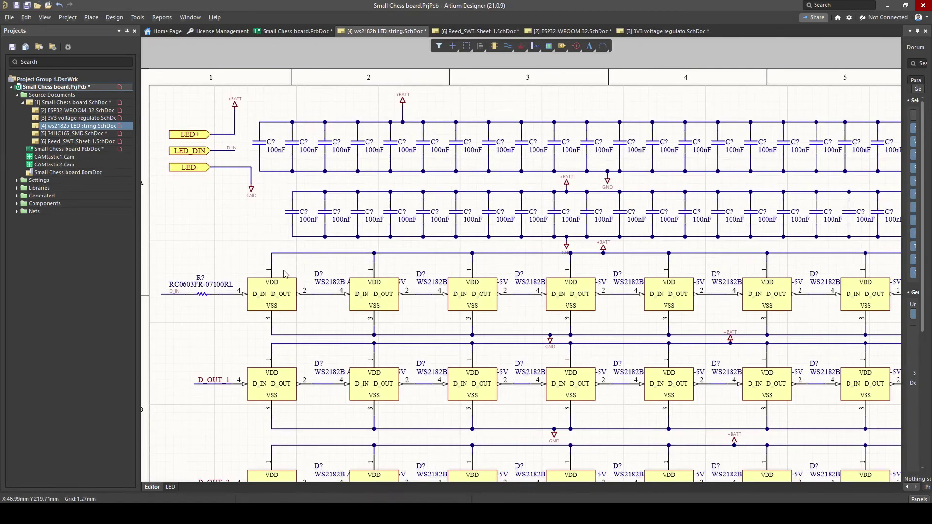
scroll(296, 241, "down", 2, "ctrl")
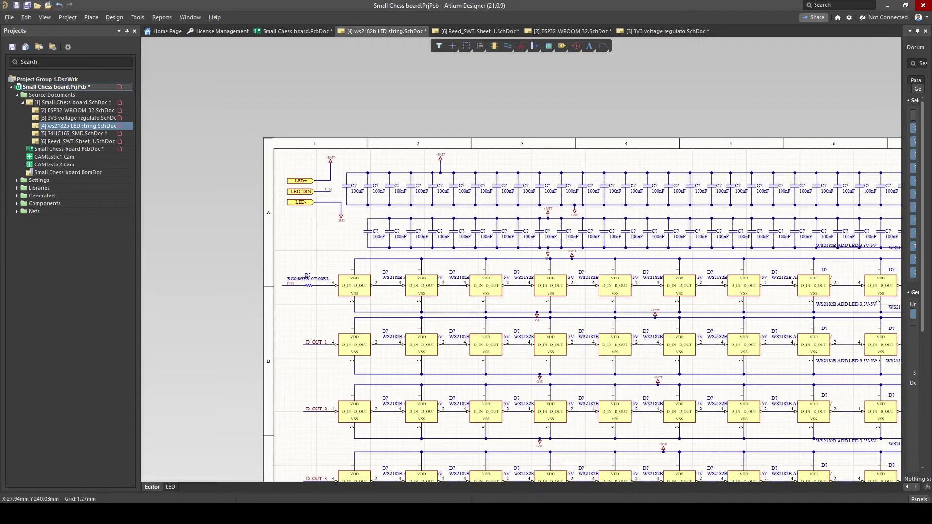
scroll(372, 277, "up", 3, "ctrl")
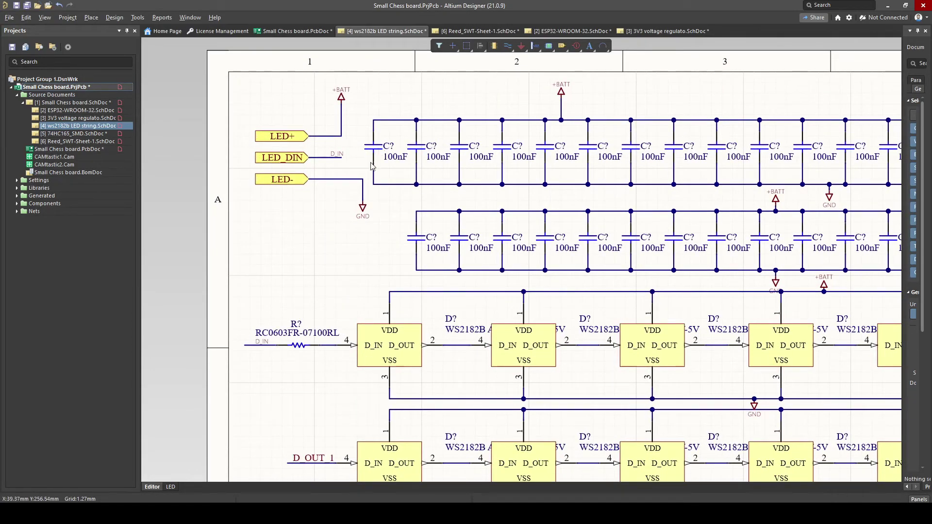
left_click(137, 18)
mouse_move(174, 116)
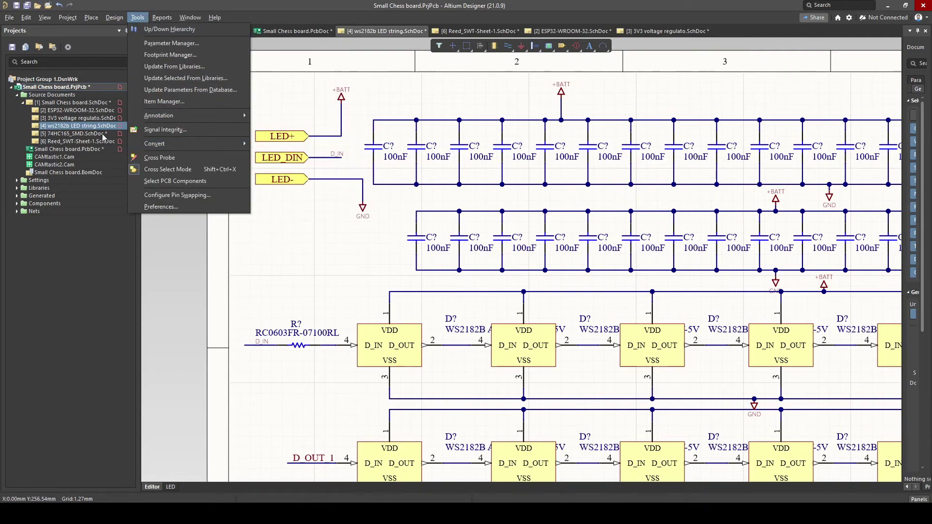
left_click(70, 110)
left_click(72, 110)
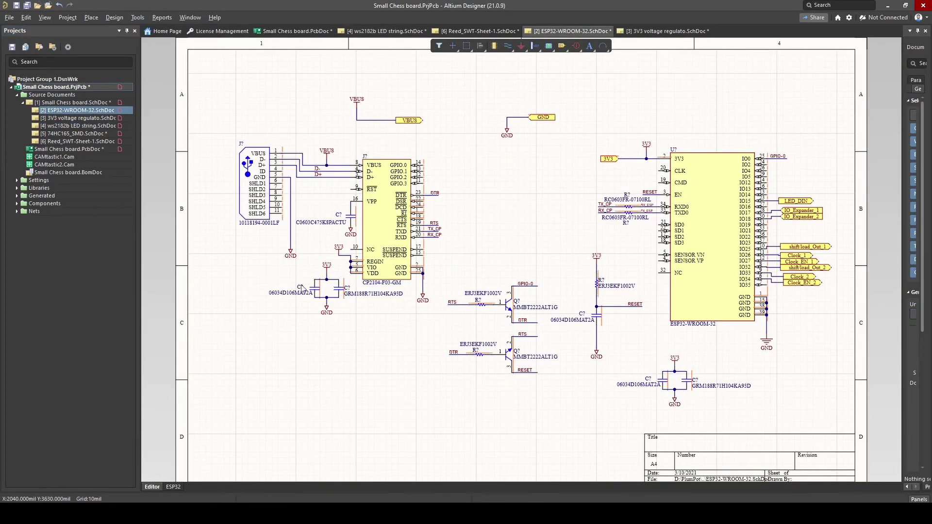
scroll(302, 287, "up", 2, "ctrl")
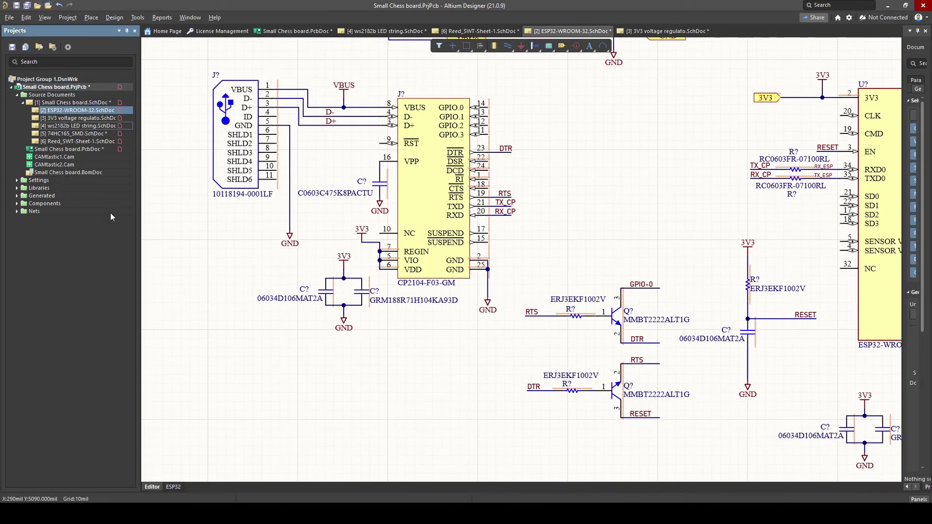
- Return to the ws2182b LED string schematic and restrict the schematic annotation to ws2182b LED string.SchDoc only
left_click(78, 125)
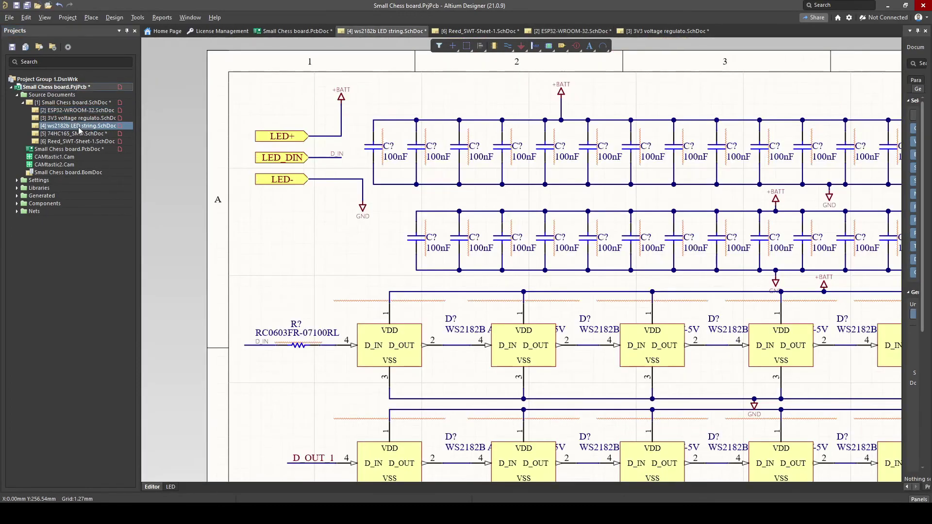
scroll(383, 157, "down", 5, "ctrl")
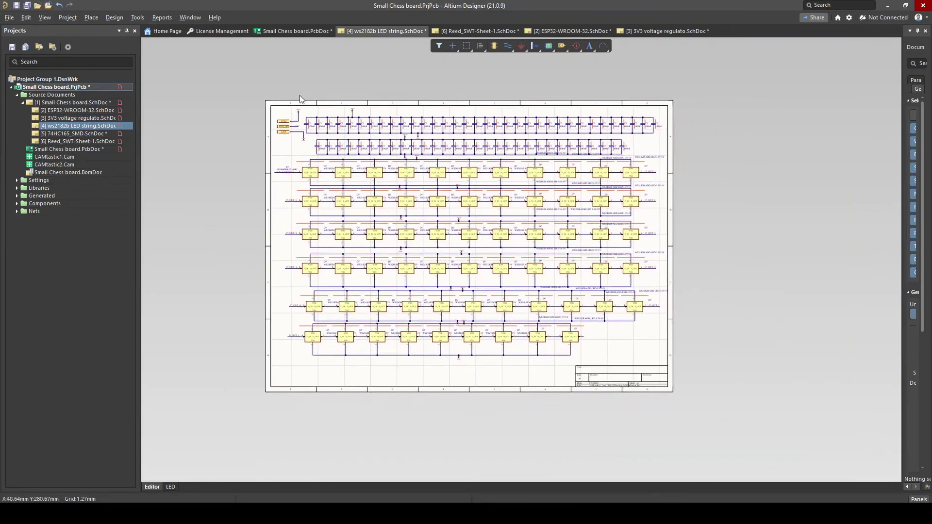
left_click(137, 18)
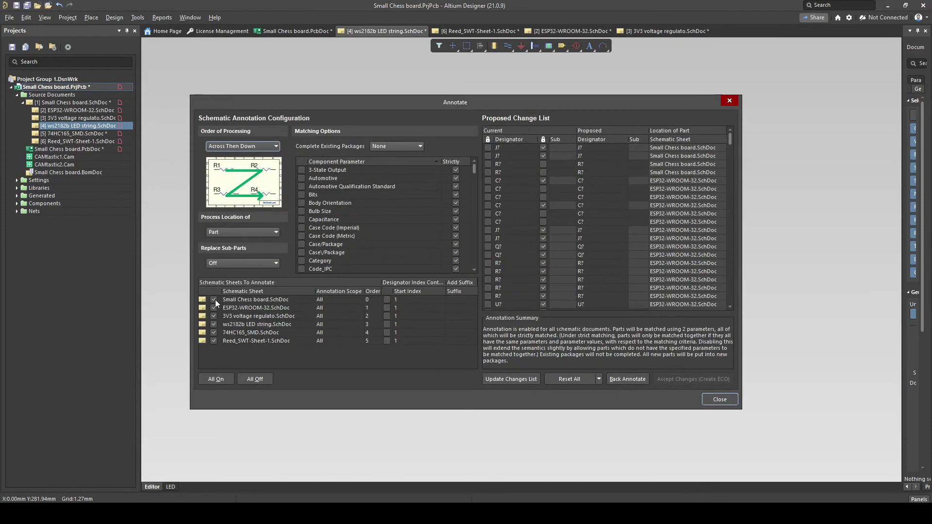
left_click(214, 300)
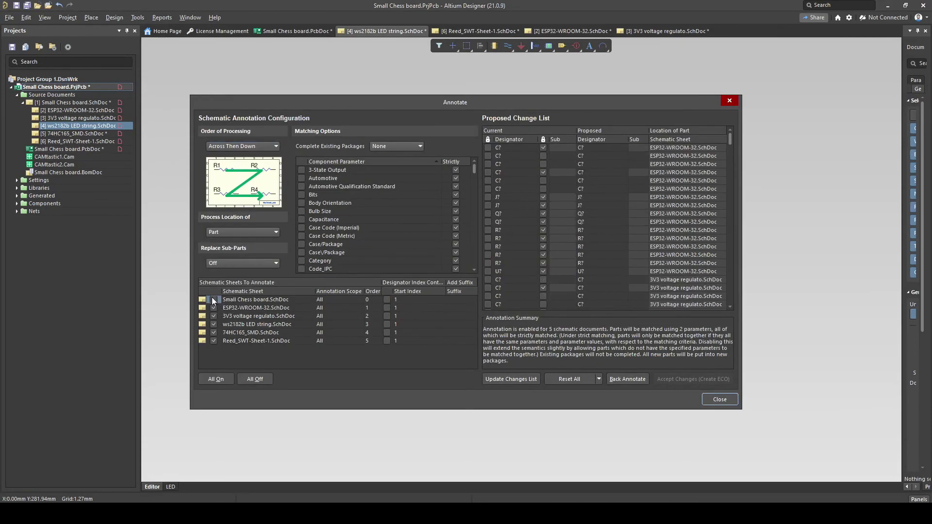
left_click(214, 308)
left_click(213, 324)
left_click(214, 332)
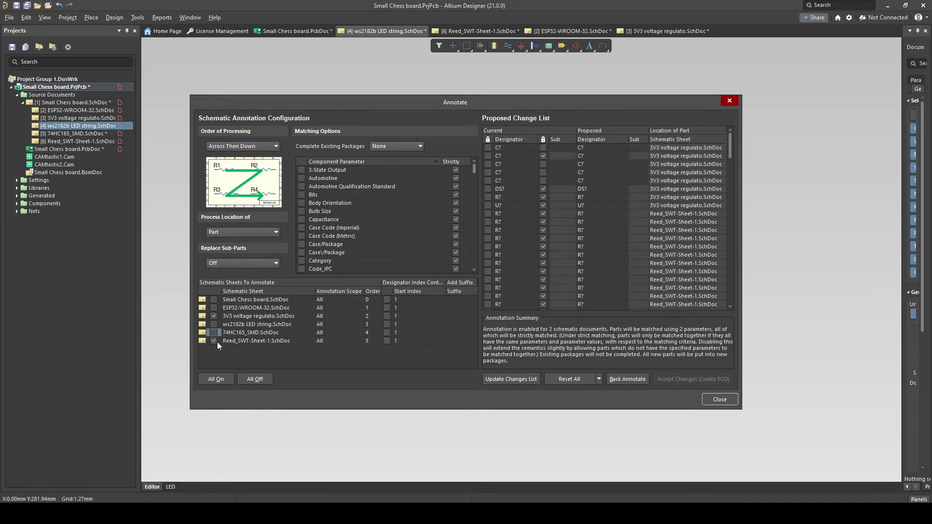
left_click(214, 341)
left_click(214, 316)
left_click(214, 325)
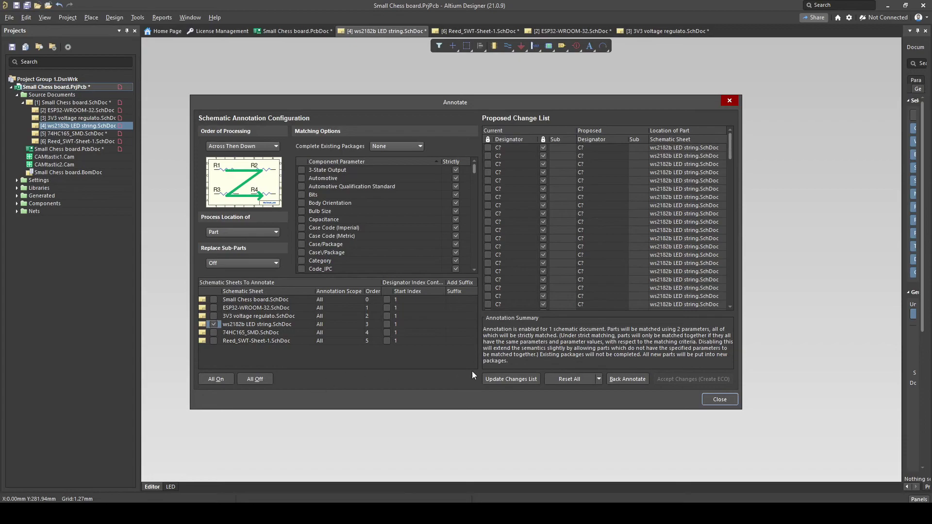
- Generate new designators for the ws2182b LED string sheet, review the proposed list and execute the changes through an engineering change order
left_click(511, 378)
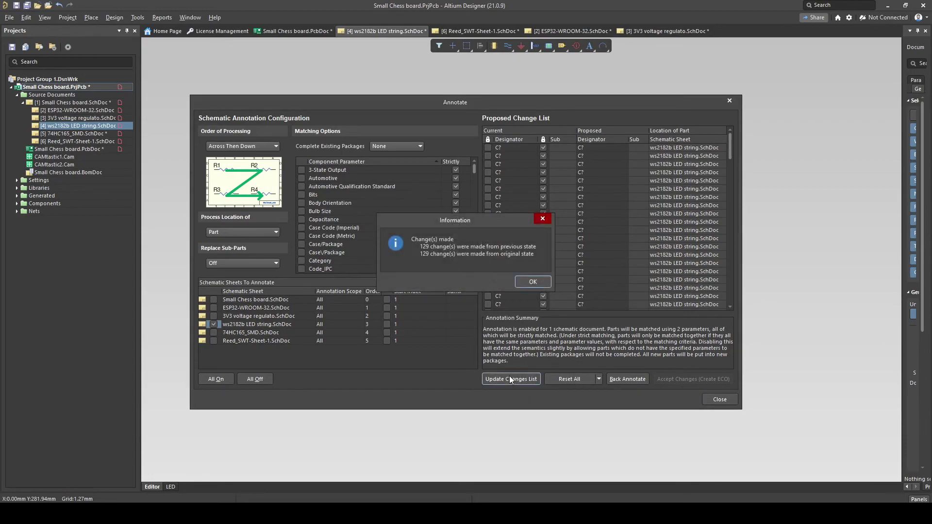
left_click(533, 282)
scroll(639, 212, "down", 15)
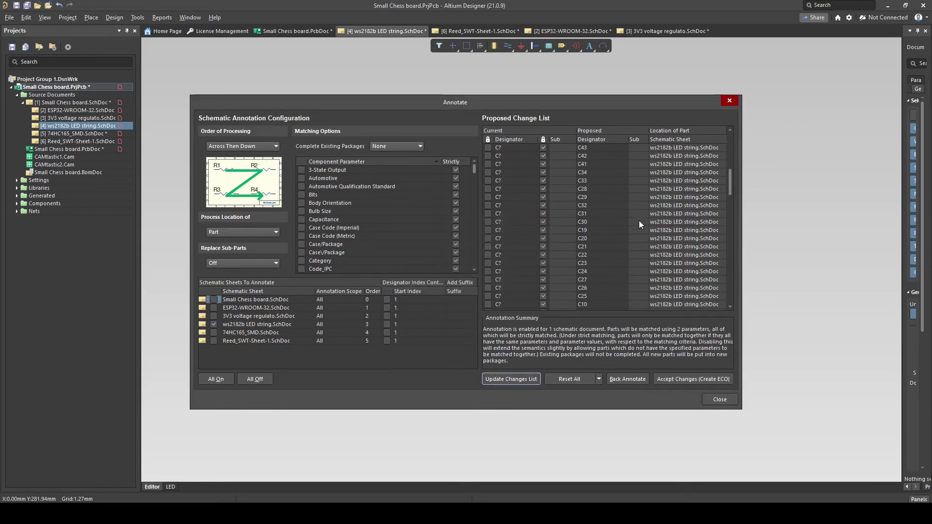
scroll(629, 241, "down", 7)
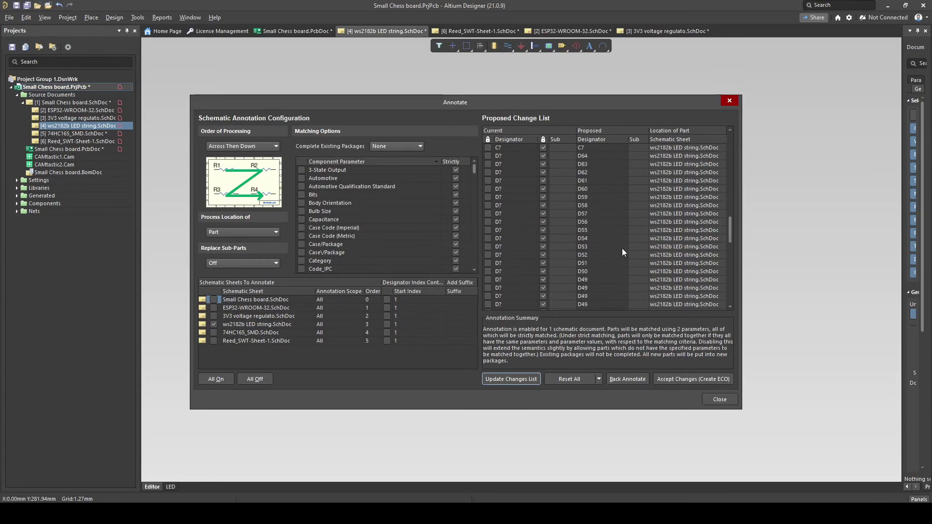
left_click(709, 378)
left_click(286, 364)
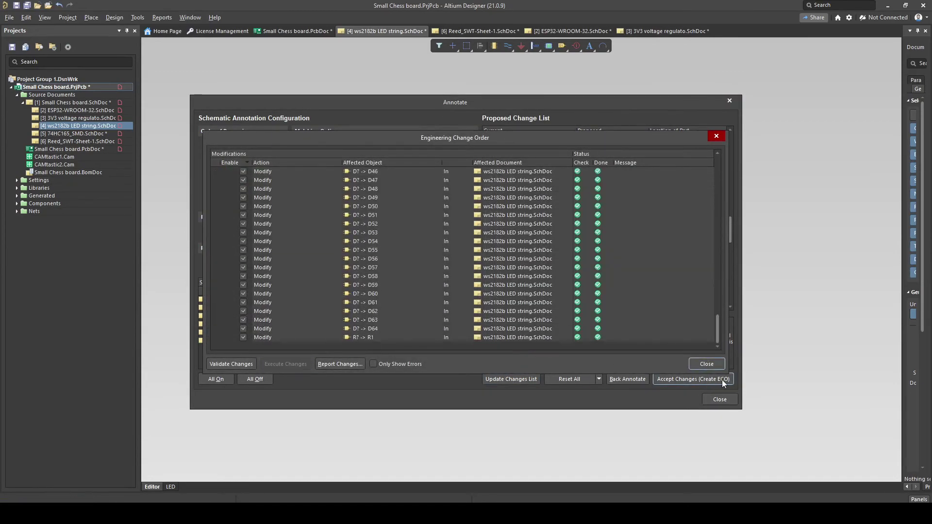
left_click(707, 365)
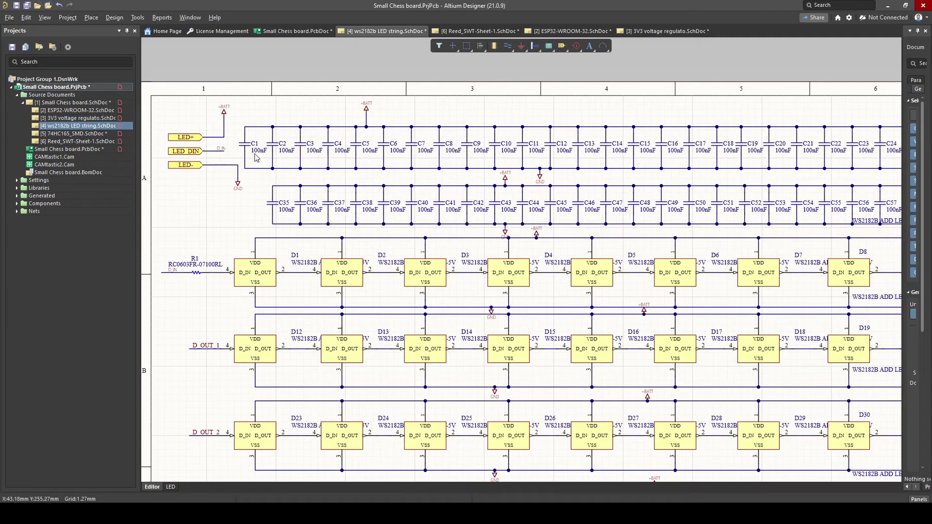
- Compare the new LED string designators with those on the ESP32-WROOM-32 schematic and return to the LED string sheet
scroll(256, 155, "up", 1, "ctrl")
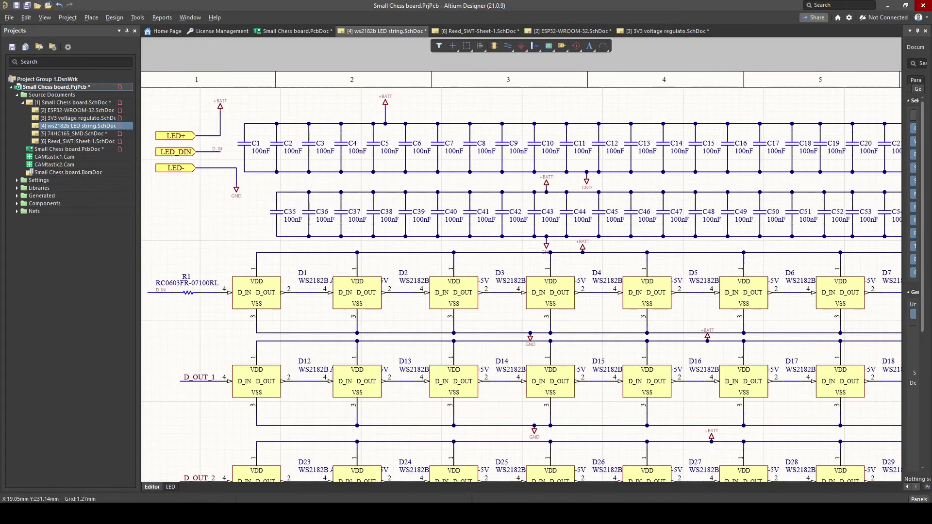
left_click(77, 111)
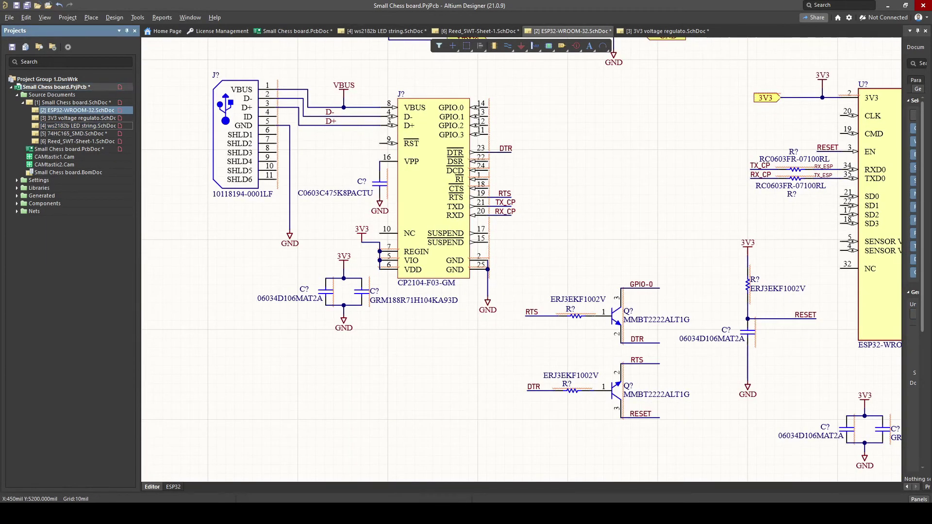
left_click(77, 126)
- Review the annotation settings' sheet selection and order, then inspect the first LED and capacitor designators in the LED string schematic
left_click(137, 17)
mouse_move(219, 115)
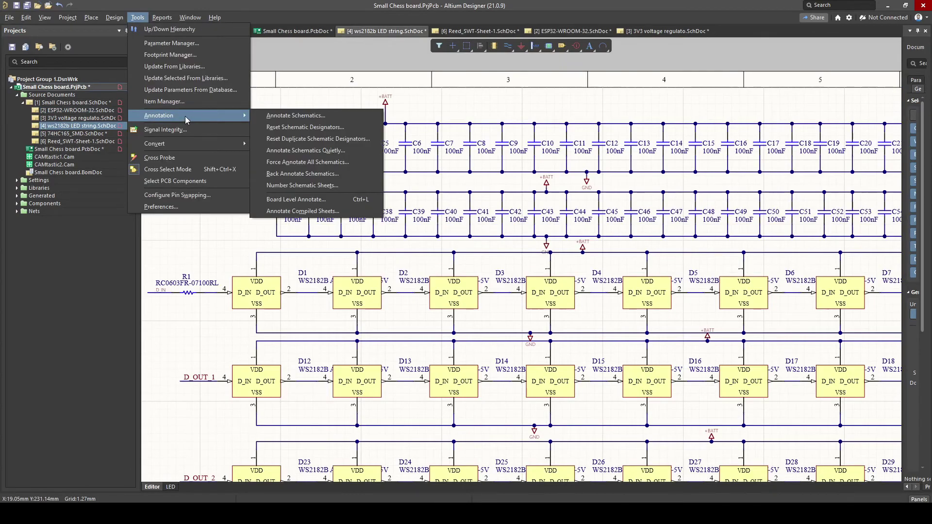
left_click(293, 116)
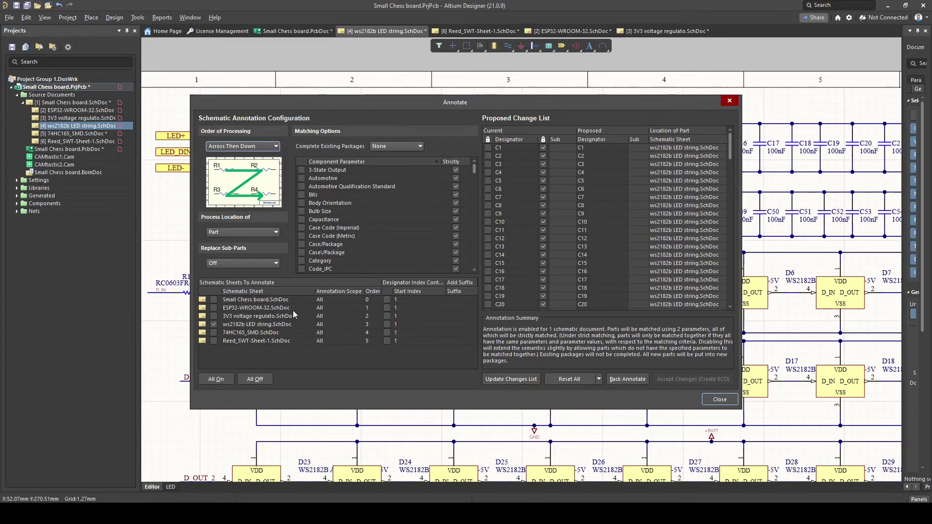
left_click(730, 100)
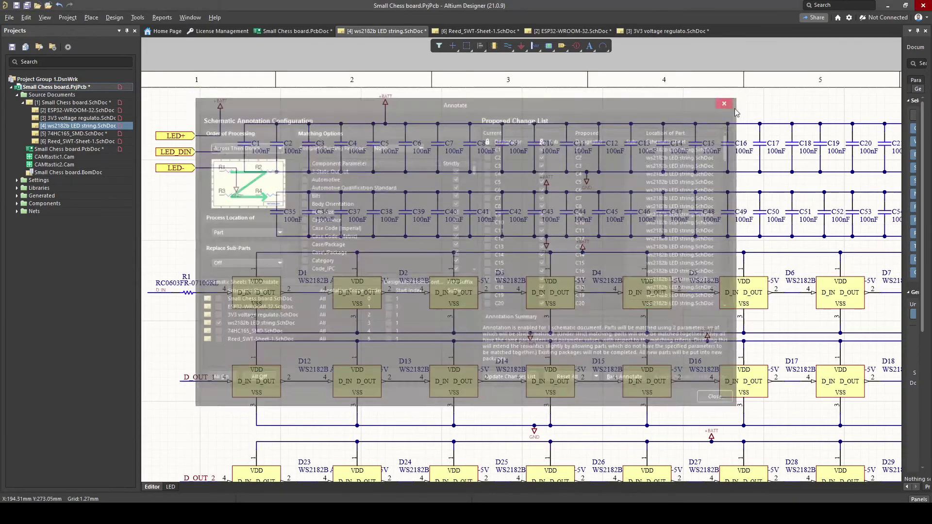
scroll(329, 304, "up", 5, "ctrl")
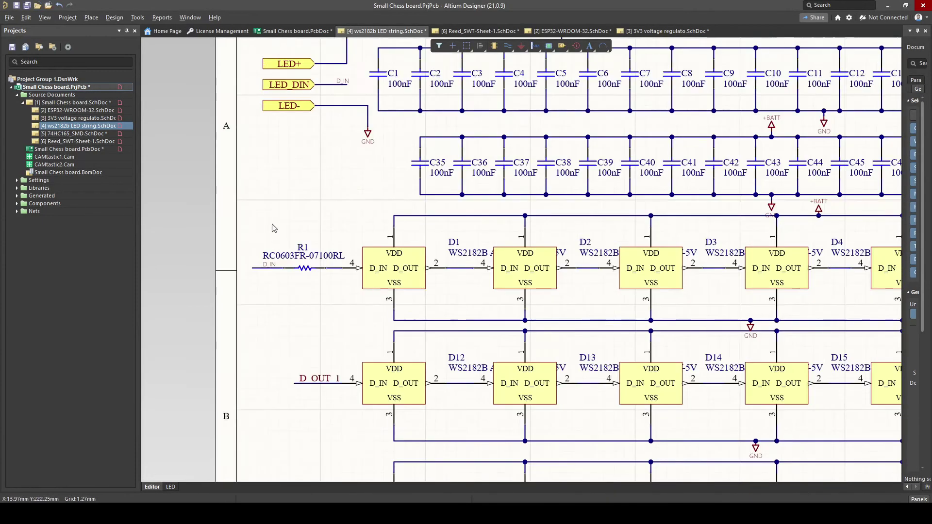
- Compare the input resistor's designator on the LED string sheet with the resistors beside the switches on Reed_SWT-Sheet-1
scroll(320, 284, "down", 1, "ctrl")
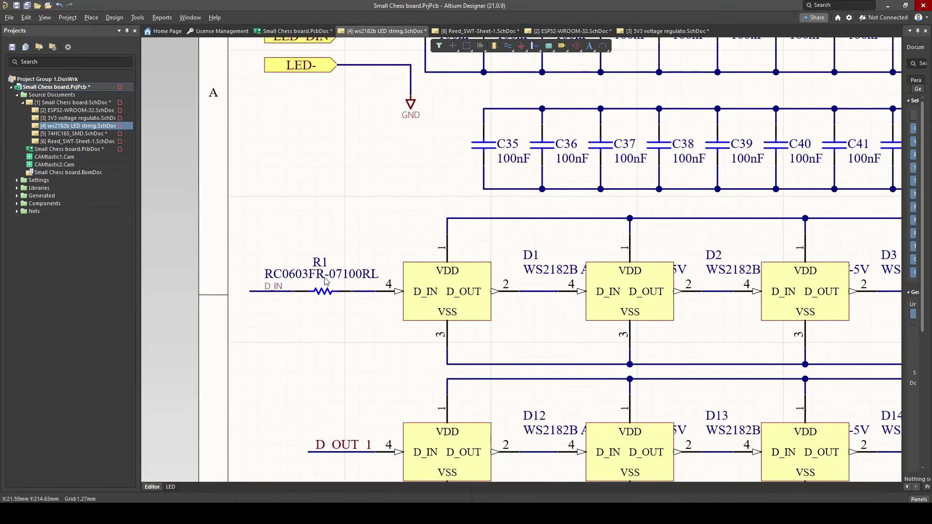
double_click(73, 141)
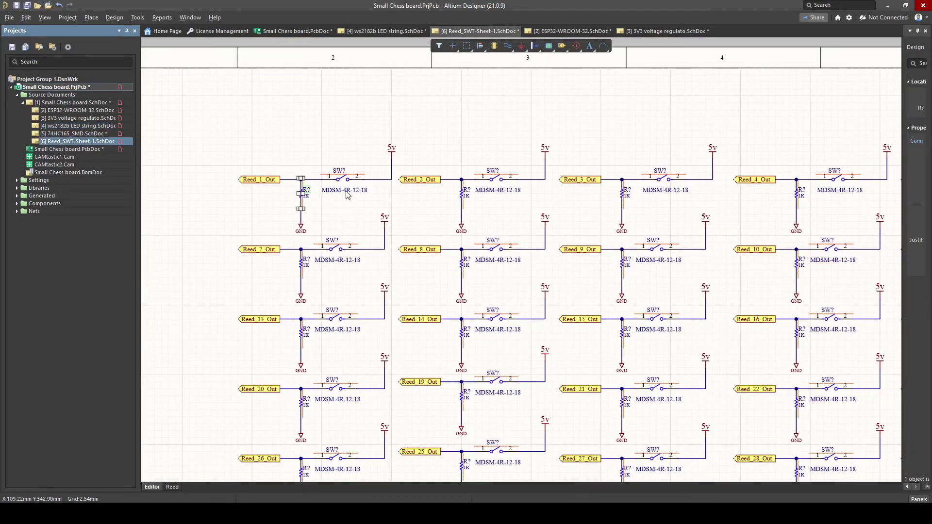
scroll(313, 145, "up", 2, "ctrl")
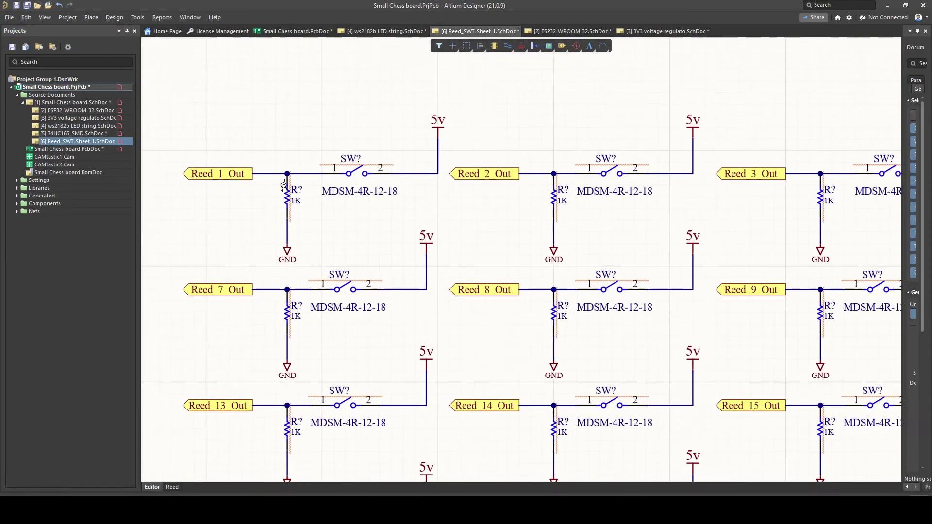
scroll(284, 185, "up", 1, "ctrl")
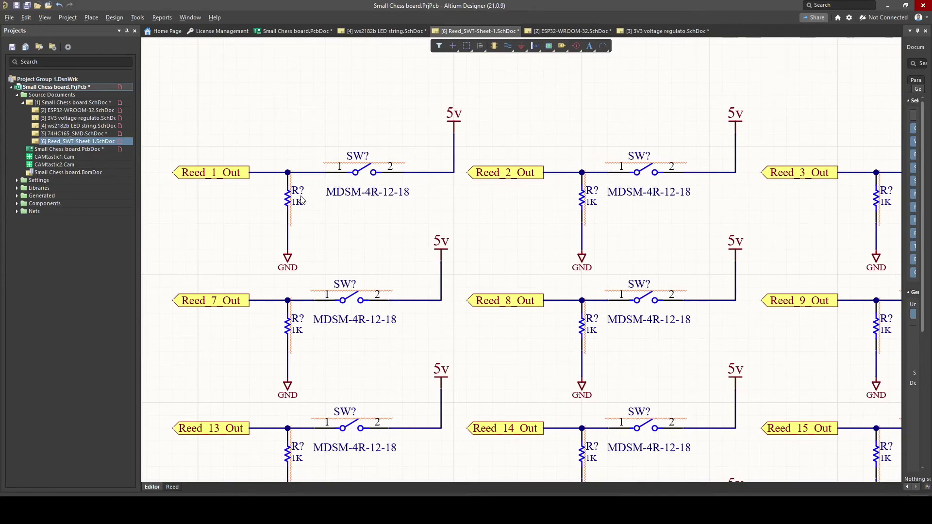
double_click(95, 127)
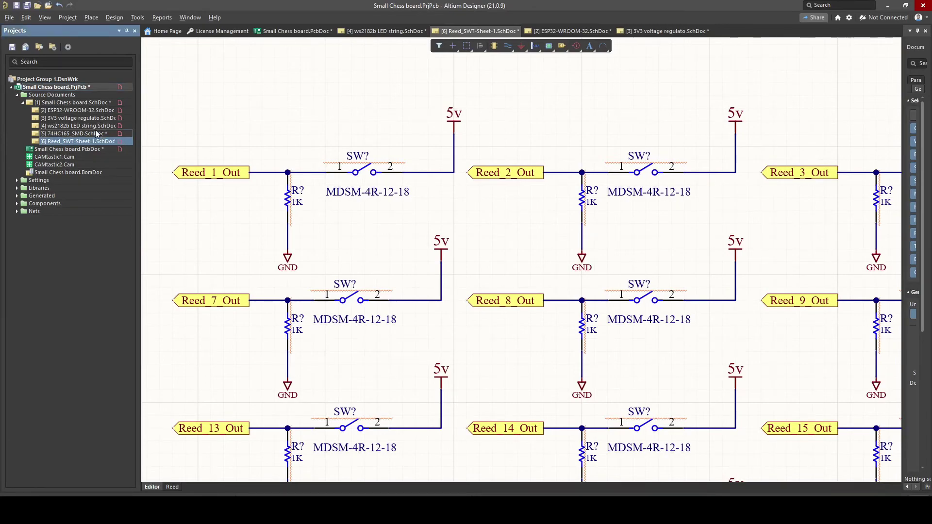
scroll(326, 280, "up", 1, "ctrl")
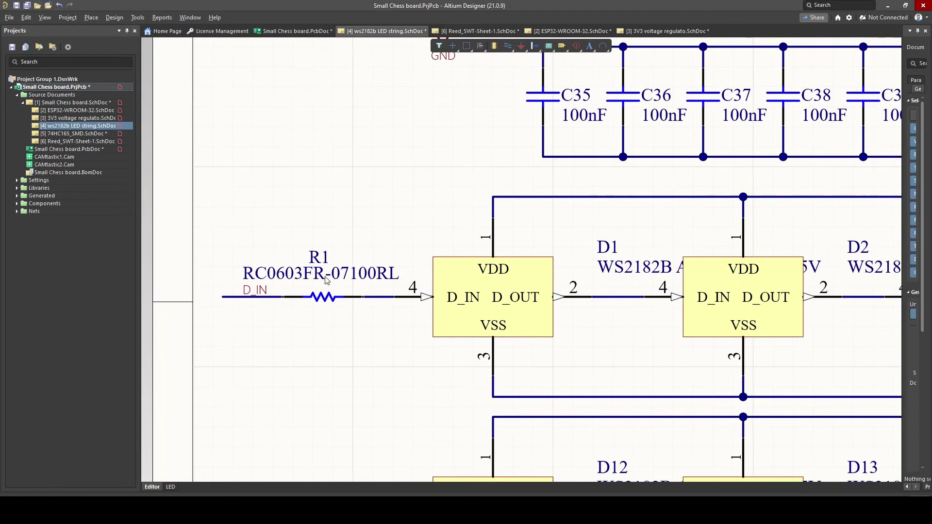
- Reset the designator of the D_IN input resistor on the LED string sheet to R?
left_click(326, 262)
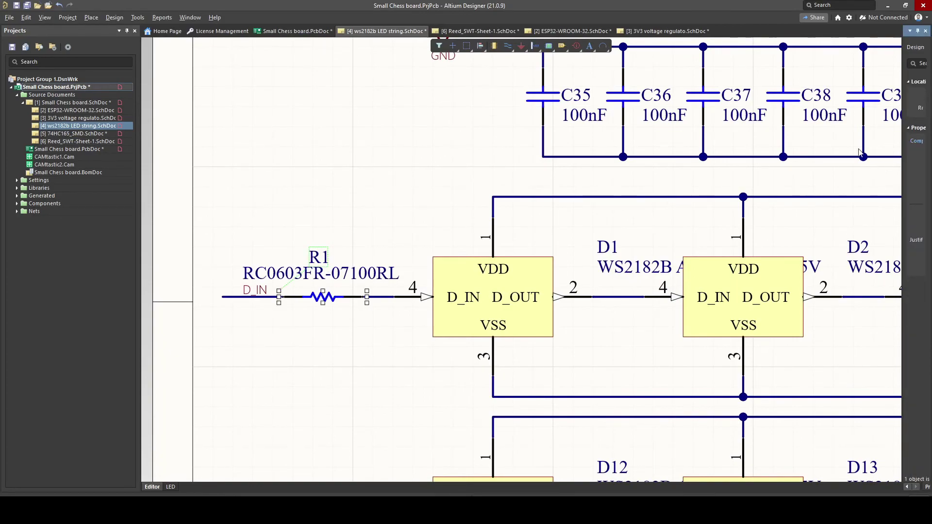
left_click_drag(902, 64, 760, 89)
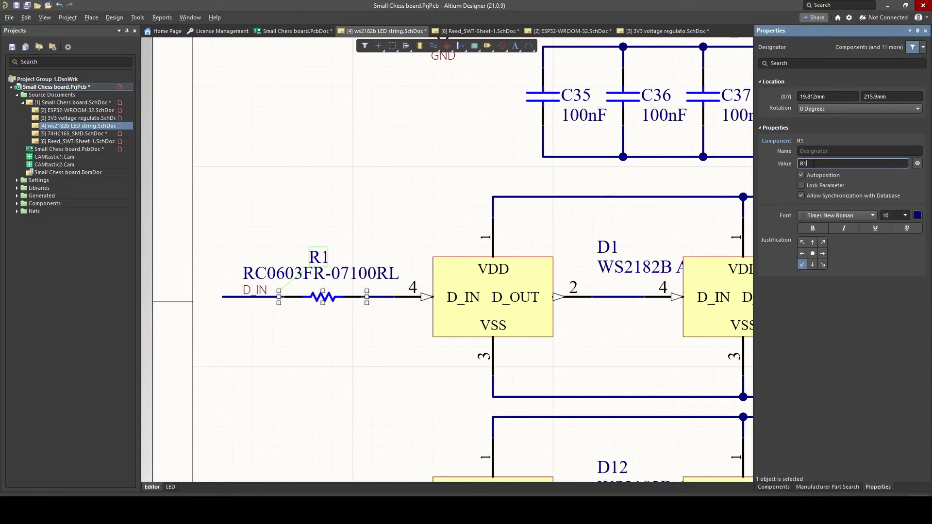
key("BackSpace")
left_click(330, 178)
- Go to the reed switch schematic and restrict the schematic annotation to Reed_SWT-Sheet-1.SchDoc only
left_click(72, 142)
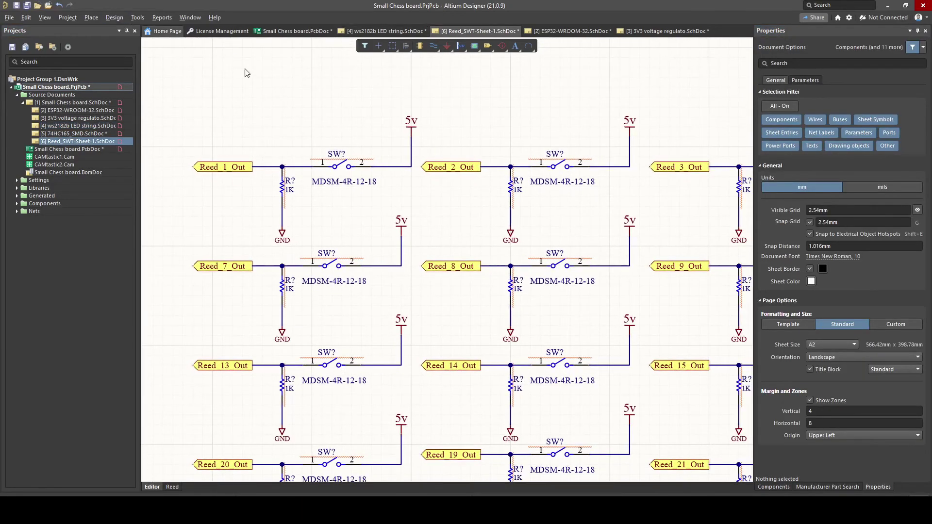
scroll(247, 82, "down", 1, "ctrl")
left_click(137, 17)
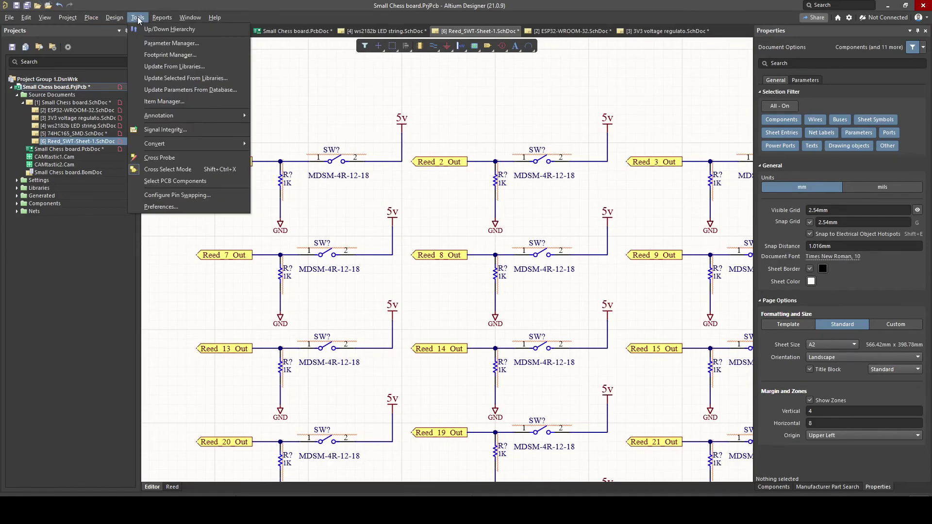
mouse_move(161, 115)
left_click(292, 126)
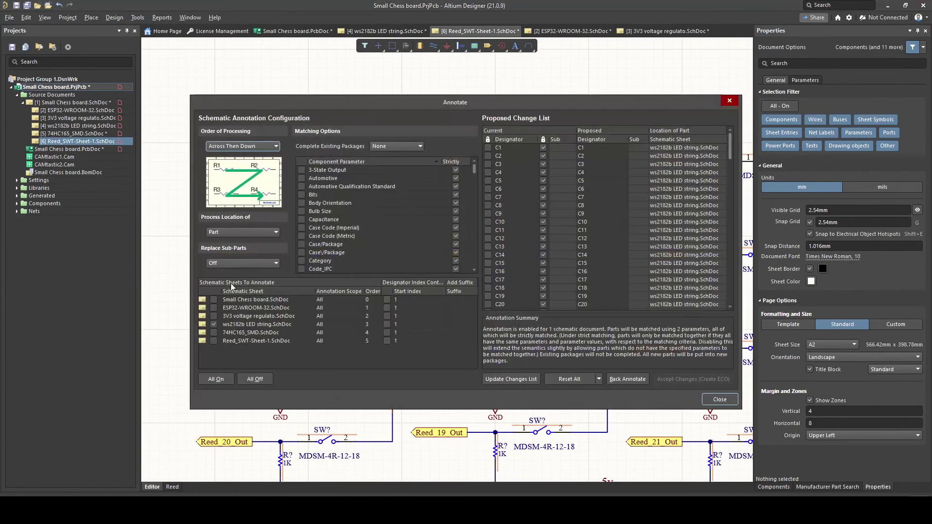
left_click(214, 324)
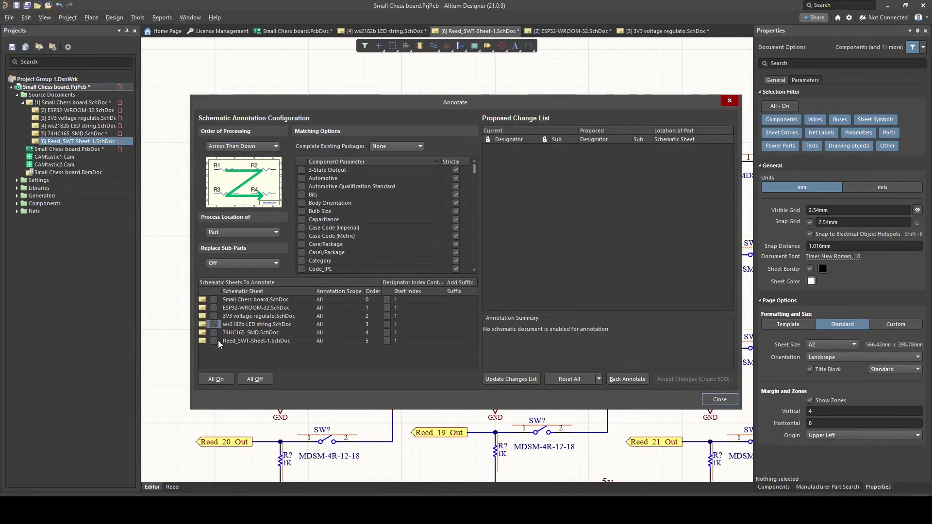
left_click(214, 341)
- Generate the reed sheet's designators in Across Then Down order and apply the proposed changes
left_click(528, 375)
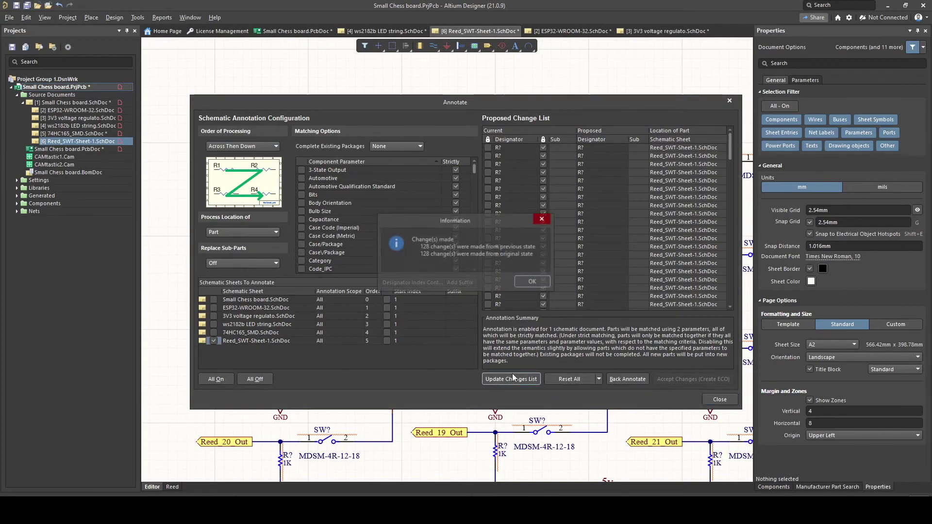
left_click(512, 283)
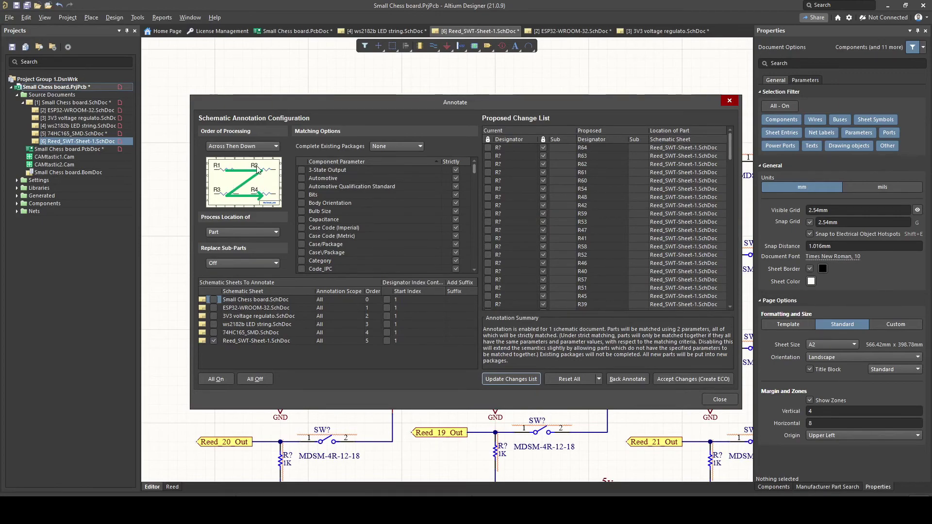
left_click(276, 144)
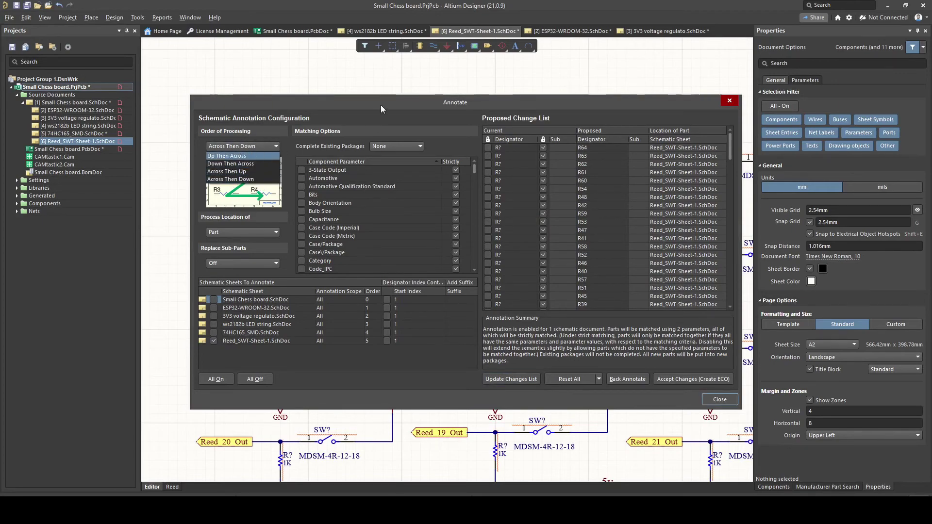
left_click(356, 108)
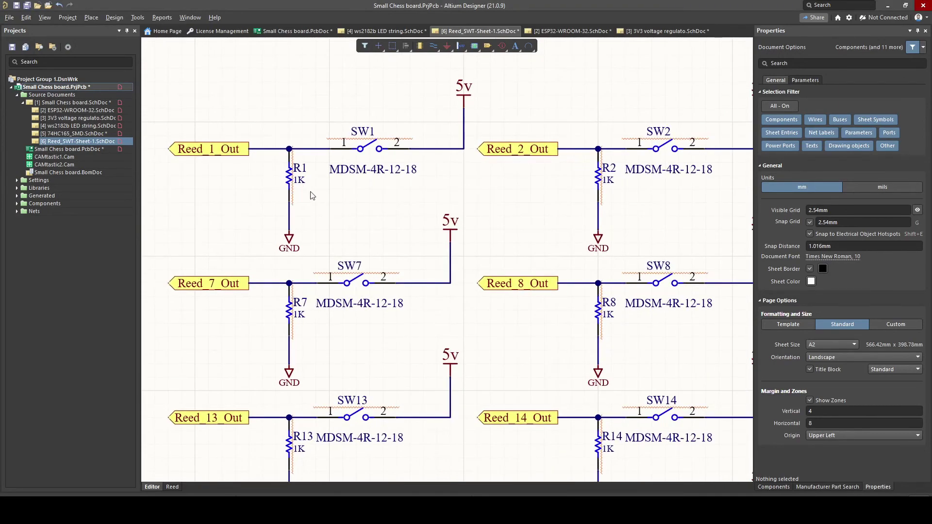
- Inspect the new switch and resistor designators on the reed sheet and compare them with the ESP32-WROOM-32 schematic
scroll(364, 141, "down", 2, "ctrl")
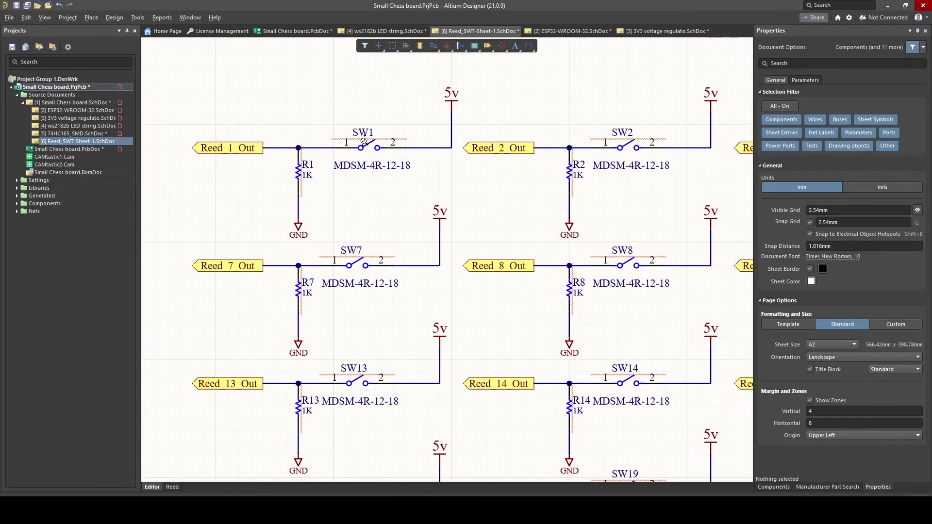
right_click_drag(583, 182, 485, 185)
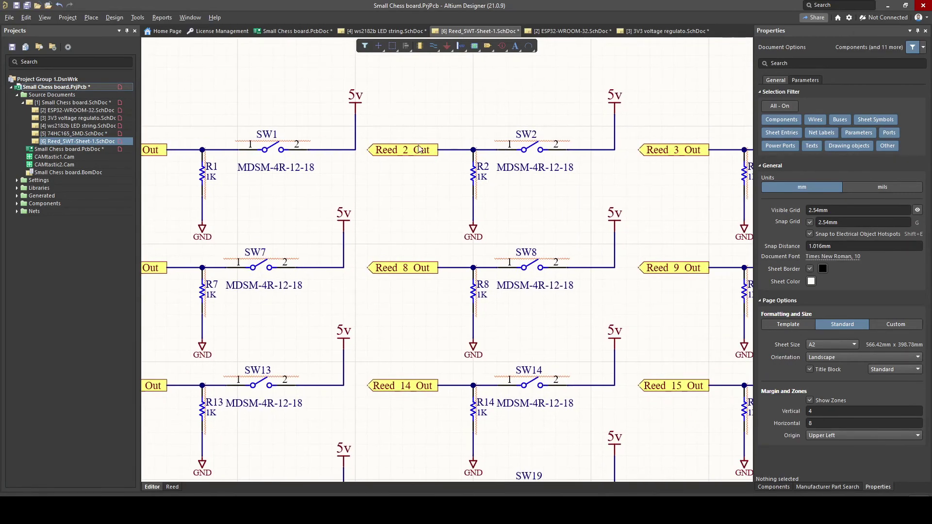
scroll(374, 154, "down", 1, "ctrl")
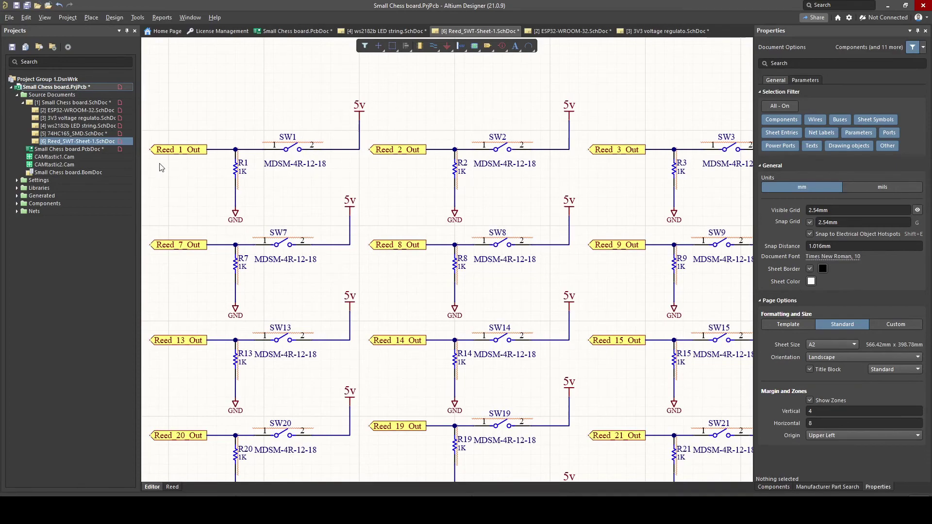
scroll(165, 153, "up", 1, "ctrl")
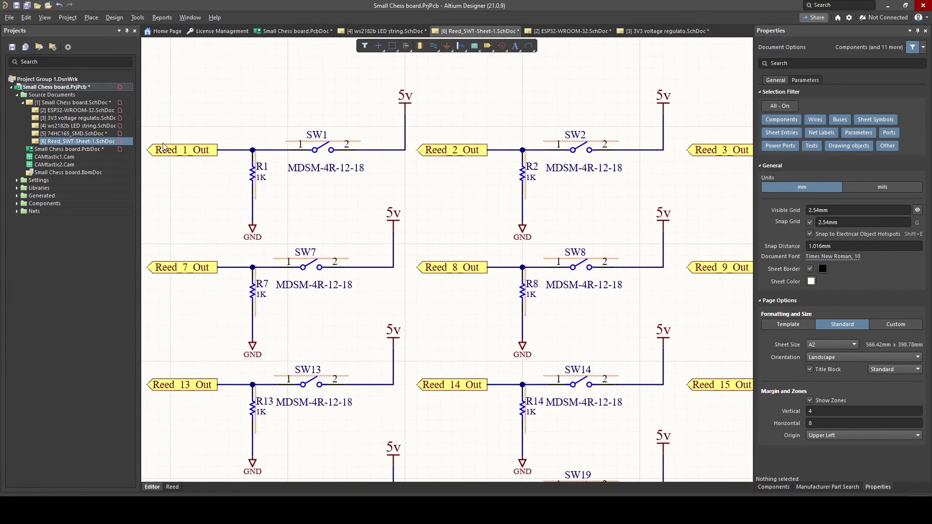
left_click(91, 112)
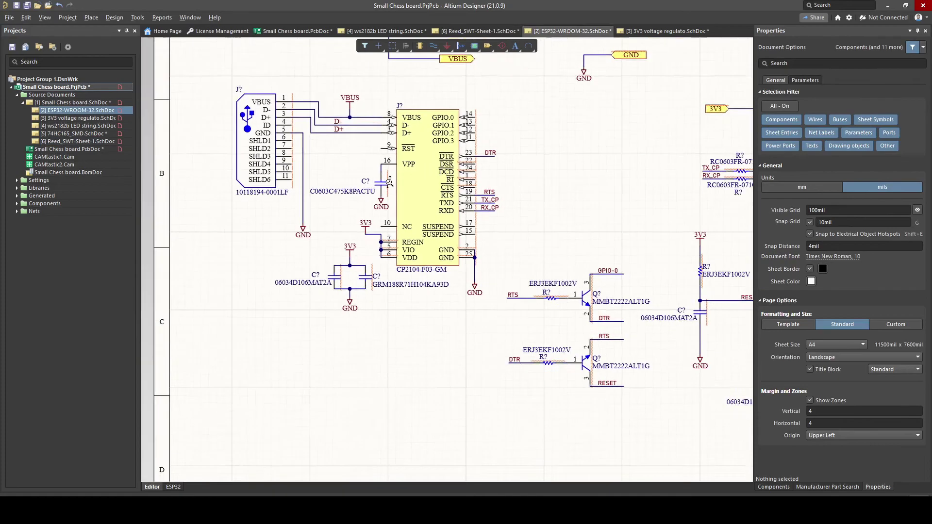
middle_click_drag(389, 182, 388, 199)
right_click_drag(483, 198, 289, 197)
left_click(81, 142)
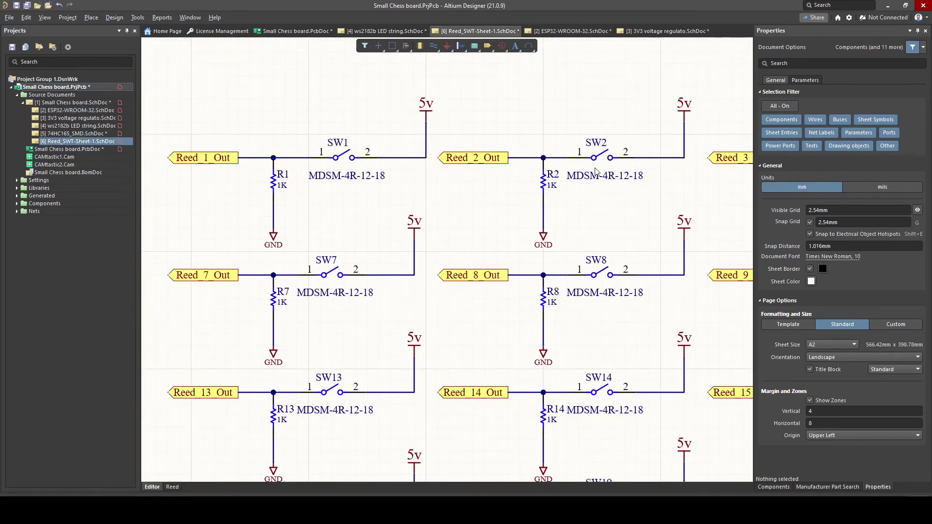
- Check that the Reed_2_Out port, its switch and its pull-down resistor share the same number on the reed sheet
left_click(473, 160)
left_click(600, 158)
left_click(544, 182)
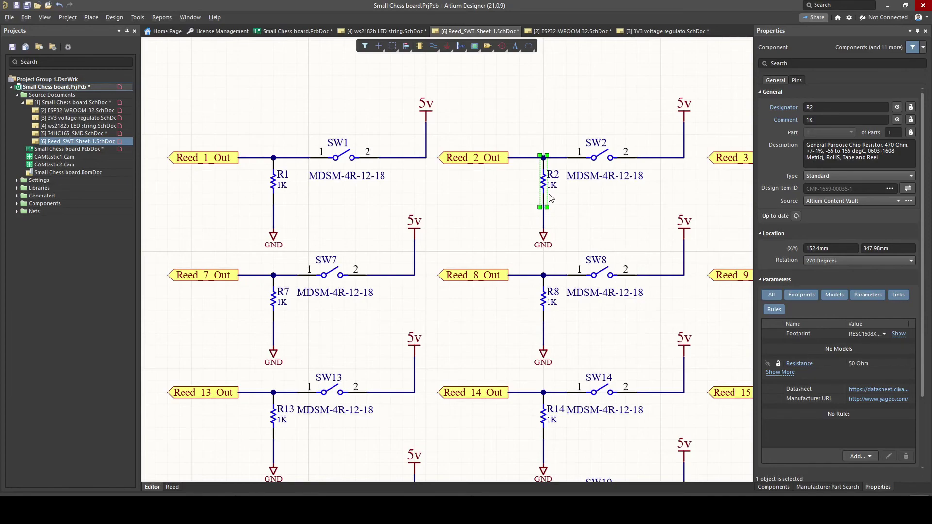
scroll(357, 279, "down", 2, "ctrl")
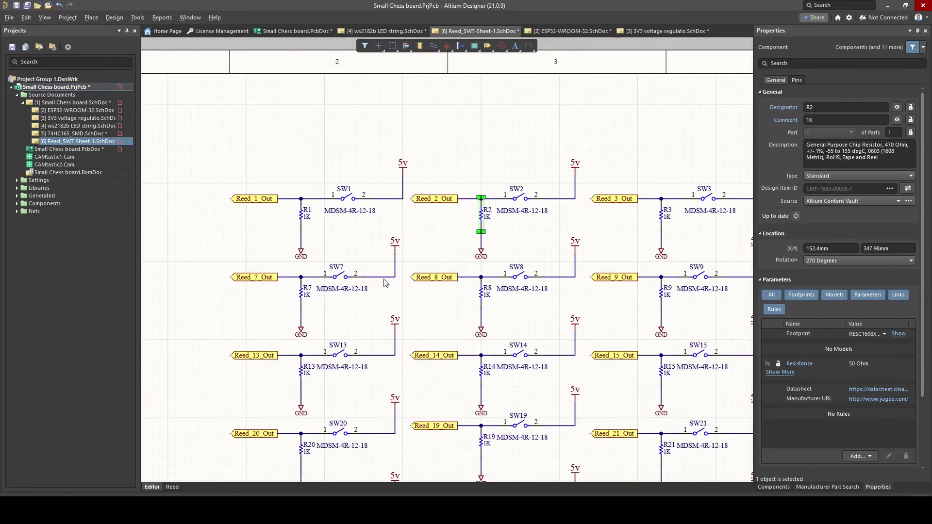
right_click_drag(514, 266, 472, 225)
- Open the schematic annotation from the LED string sheet and include all six schematic sheets
left_click(138, 18)
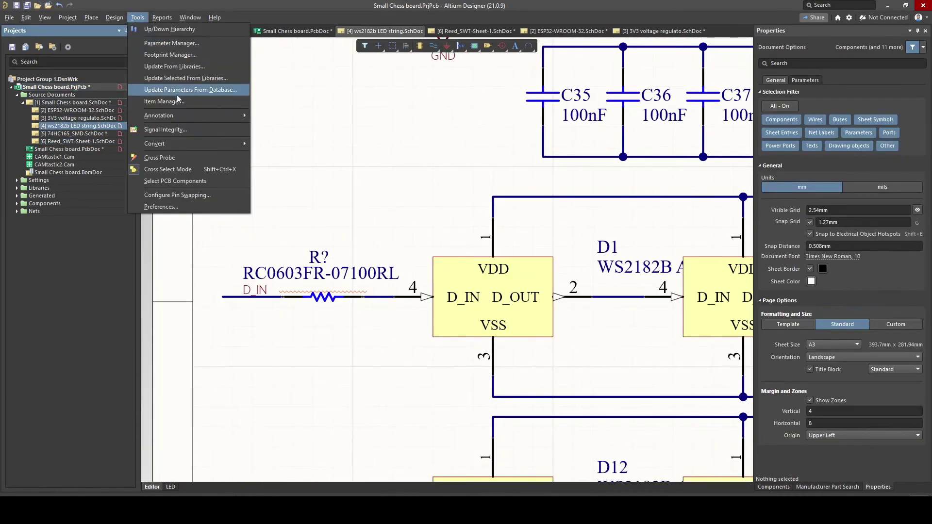
mouse_move(195, 115)
left_click(267, 119)
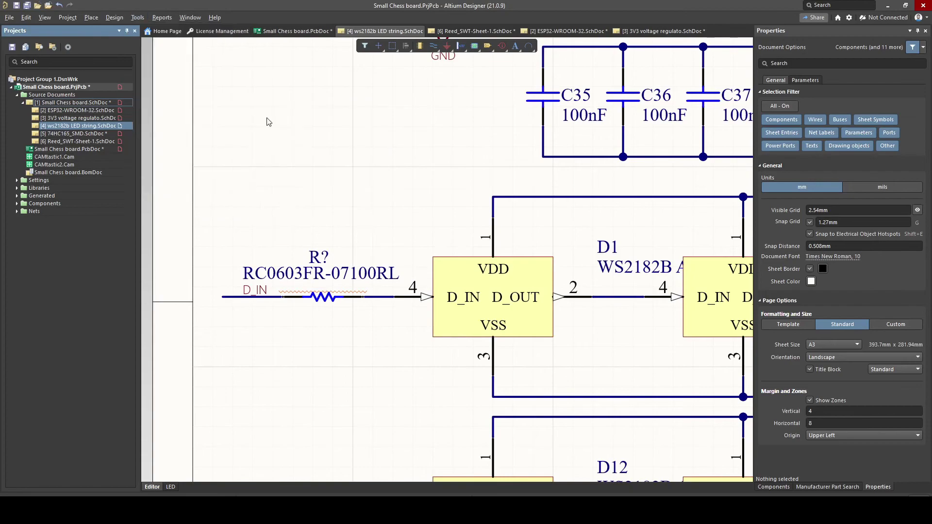
left_click(214, 300)
left_click(214, 307)
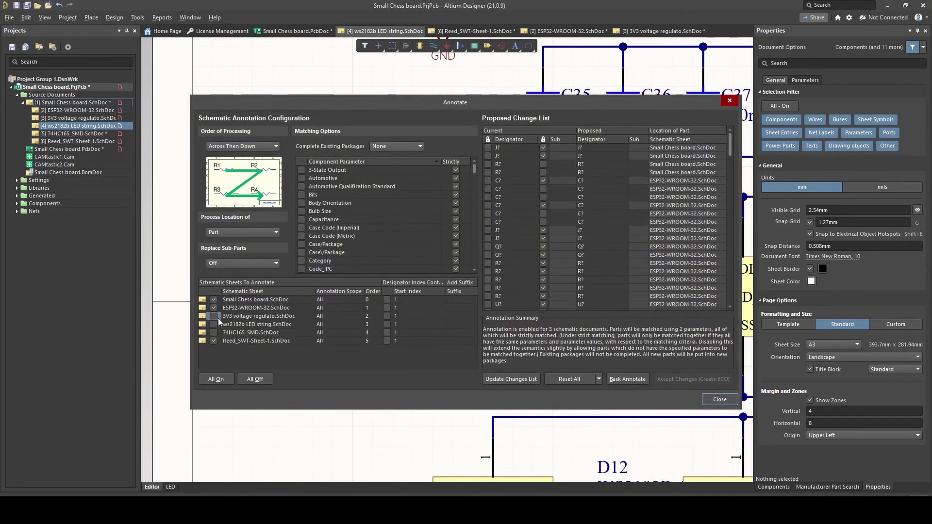
left_click(214, 317)
left_click(214, 324)
left_click(214, 332)
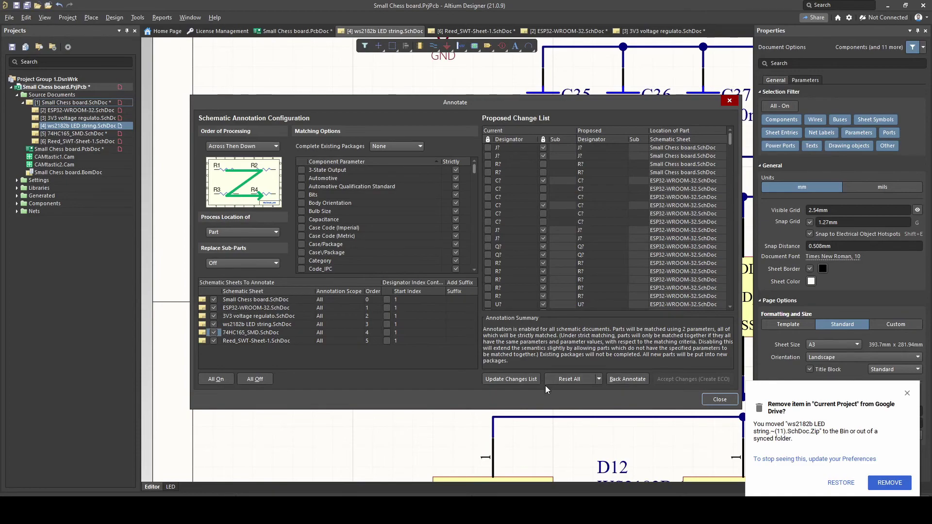
- Generate designators for the remaining unannotated parts across all sheets and execute them through an engineering change order
left_click_drag(586, 106, 579, 143)
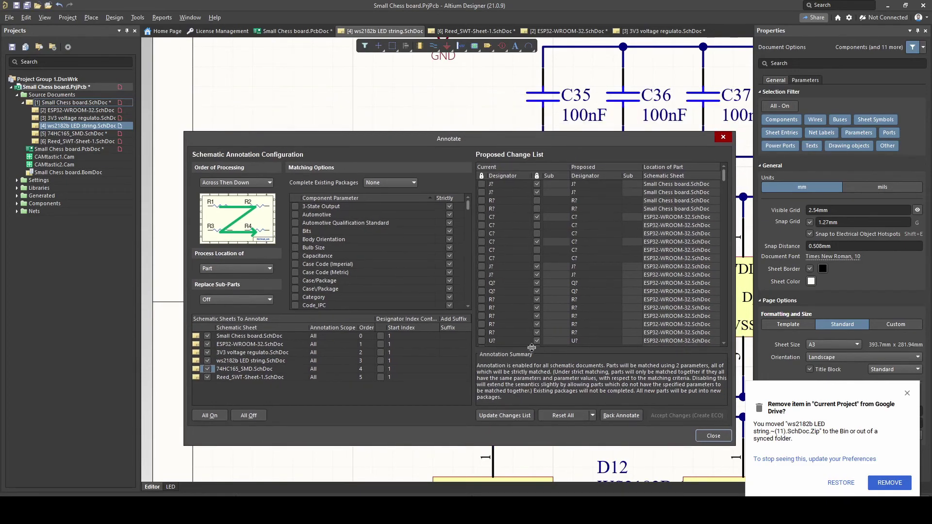
left_click(518, 416)
left_click(532, 281)
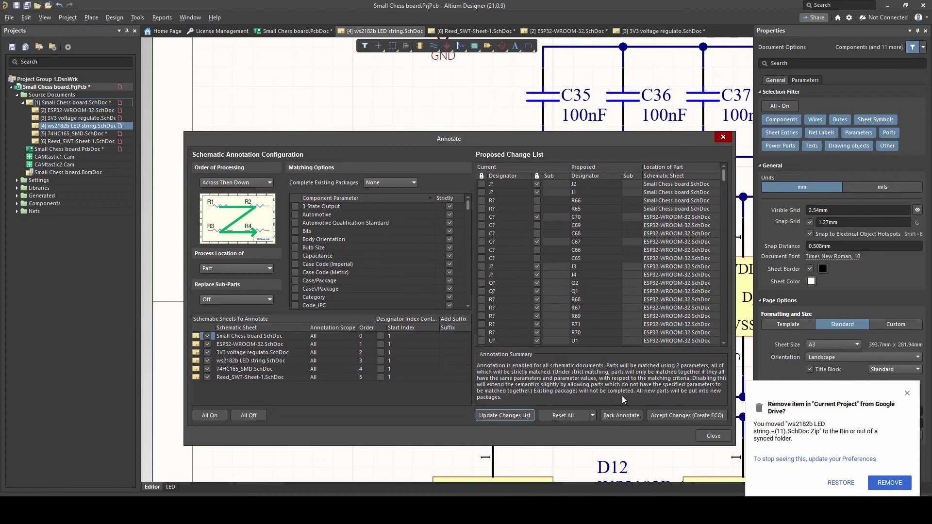
left_click(680, 416)
left_click(268, 365)
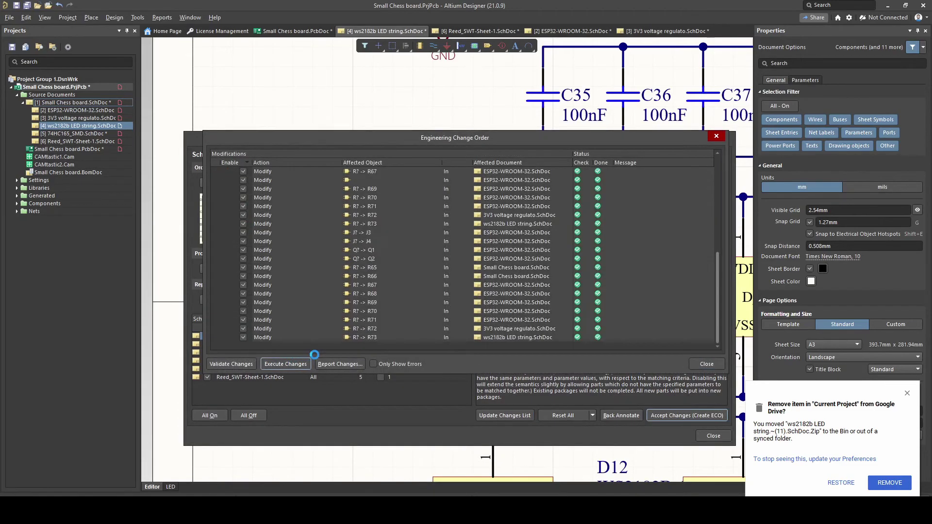
left_click(712, 365)
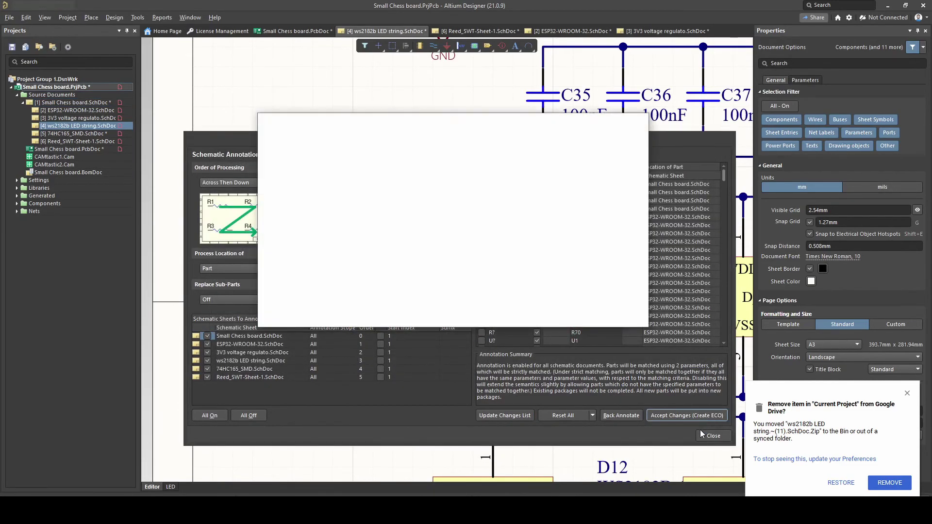
- Dismiss the messages window and the annotation dialog, and open the top-level Small Chess board schematic
left_click(635, 122)
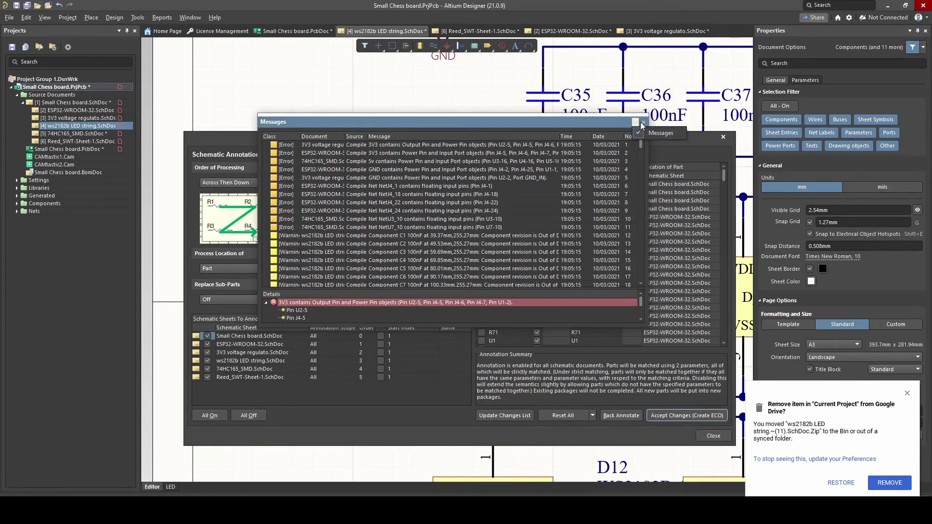
left_click(643, 123)
left_click(714, 436)
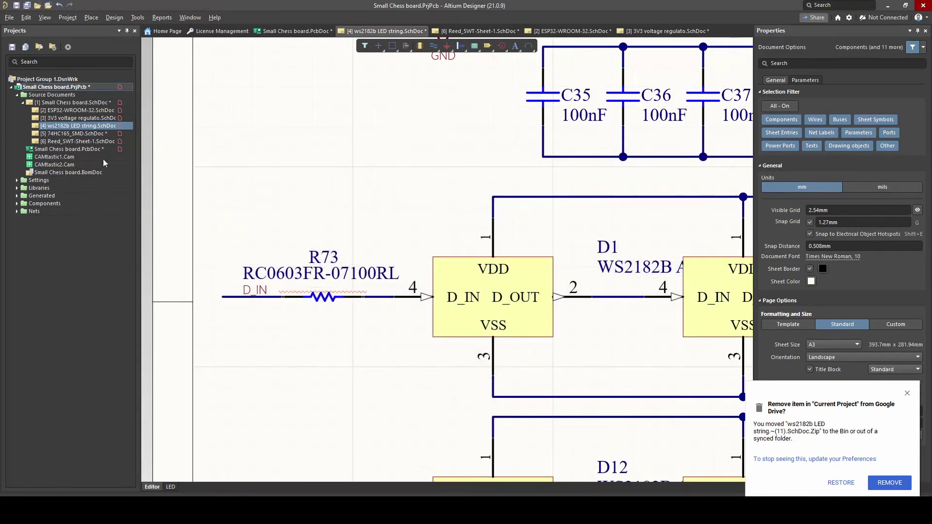
double_click(76, 106)
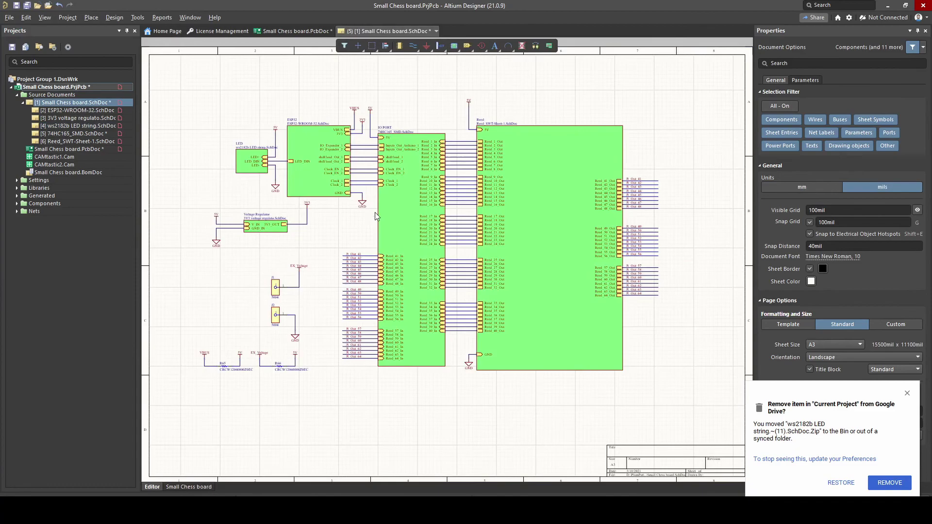
- Open the ESP32-WROOM-32 schematic sheet and look over its annotated components
right_click_drag(325, 93, 275, 106)
double_click(60, 110)
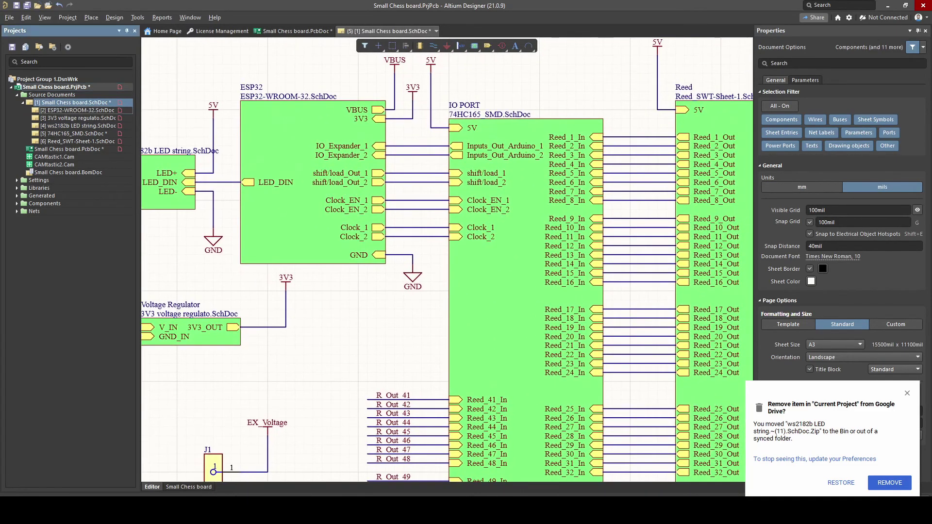
right_click_drag(379, 163, 440, 100)
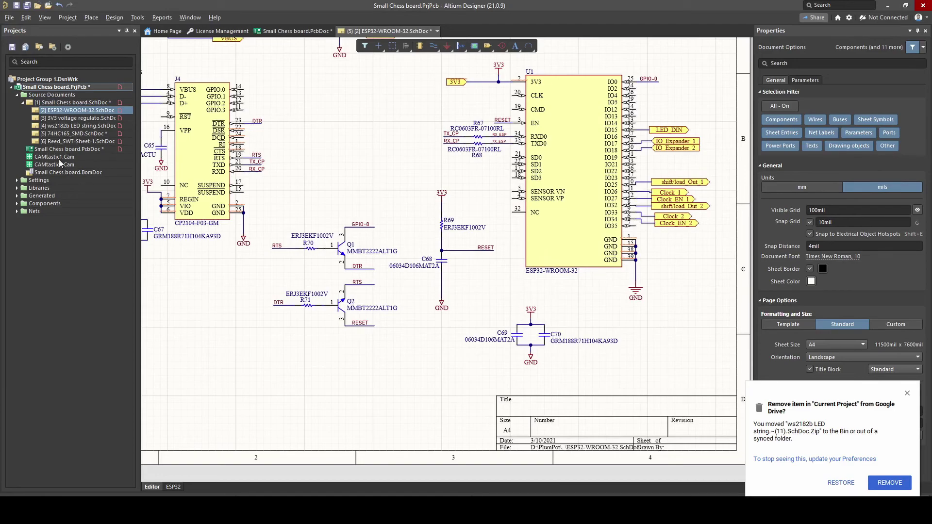
left_click(60, 141)
left_click(68, 149)
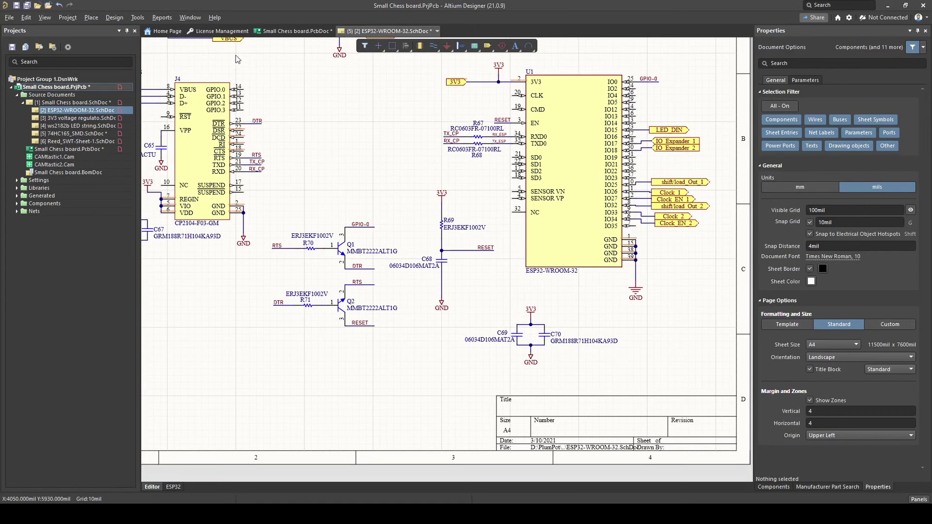
- Update the Small Chess board PCB with all schematic components through an engineering change order
left_click(116, 17)
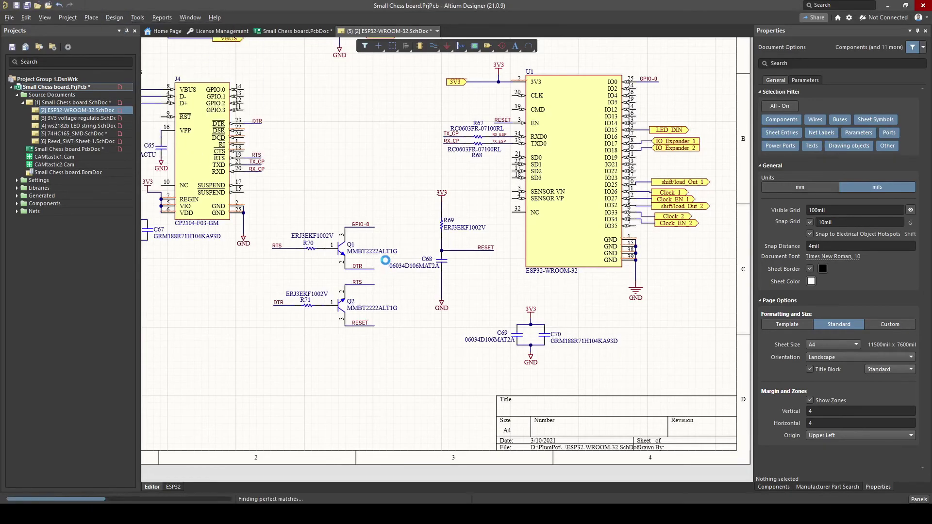
scroll(318, 202, "down", 6)
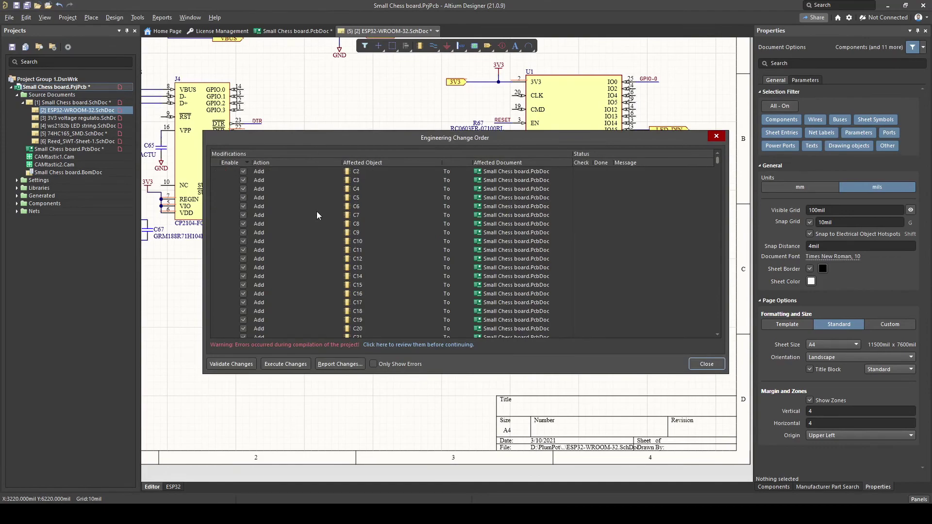
scroll(328, 247, "down", 15)
left_click_drag(718, 172, 707, 301)
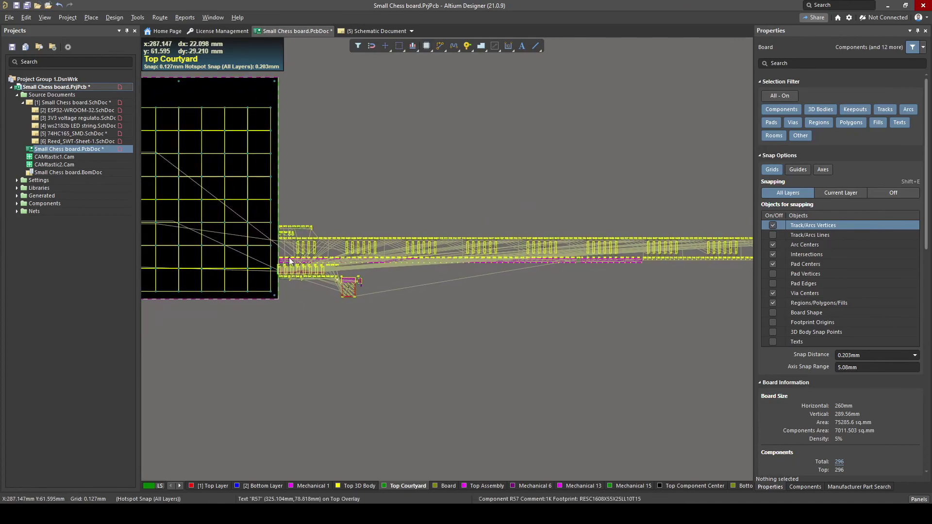
- Examine the rows of imported components and their connections beside the board outline
scroll(198, 238, "up", 5, "ctrl")
scroll(198, 238, "down", 6, "ctrl")
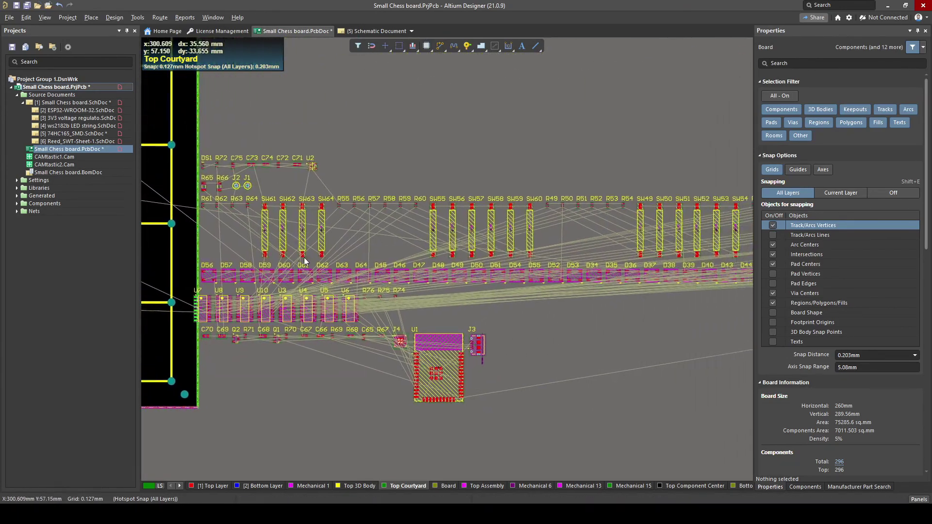
right_click_drag(356, 254, 491, 267)
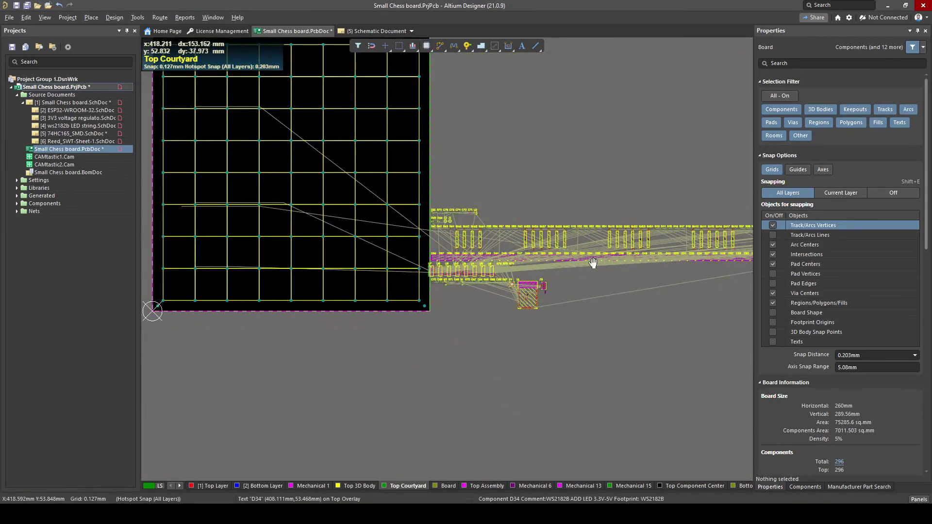
right_click_drag(592, 264, 284, 303)
right_click_drag(528, 270, 648, 242)
scroll(352, 296, "up", 3, "ctrl")
scroll(587, 241, "down", 4, "ctrl")
right_click_drag(374, 250, 275, 421)
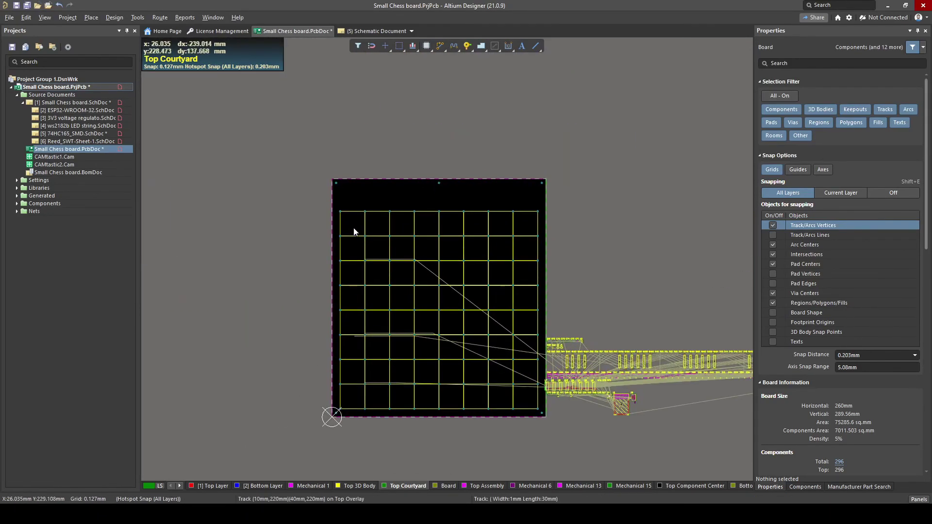
- Compare the empty chess grid squares with the LEDs, reed switches and resistors waiting beside the board edge
scroll(349, 220, "up", 2, "ctrl")
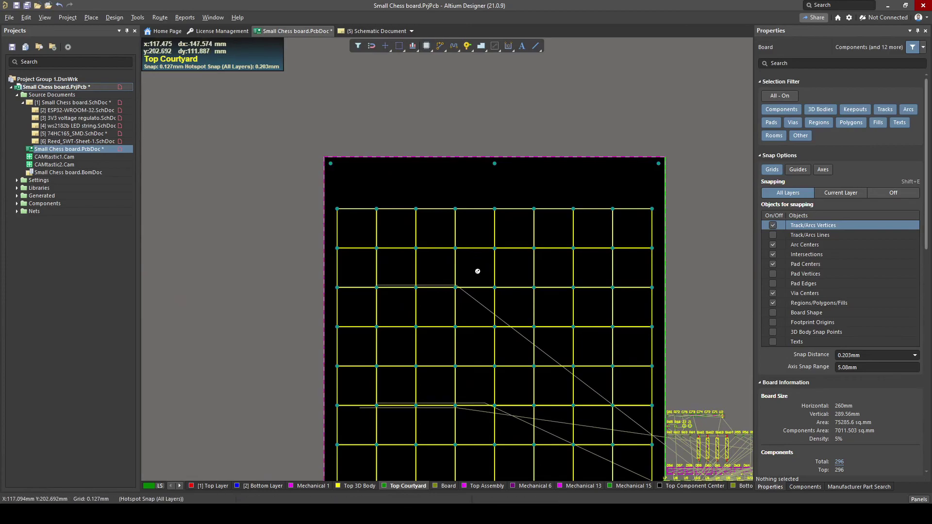
scroll(545, 281, "down", 2, "ctrl")
scroll(503, 296, "up", 5, "ctrl")
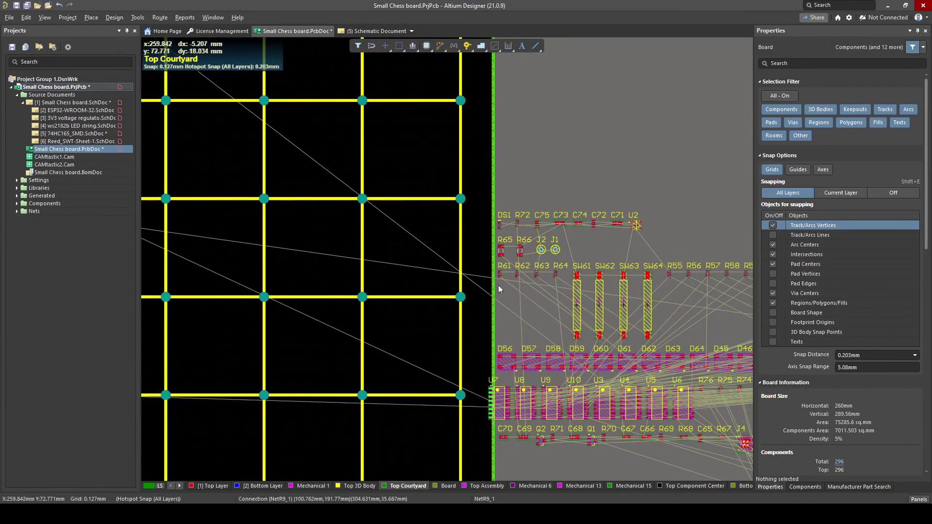
scroll(467, 281, "up", 1, "ctrl")
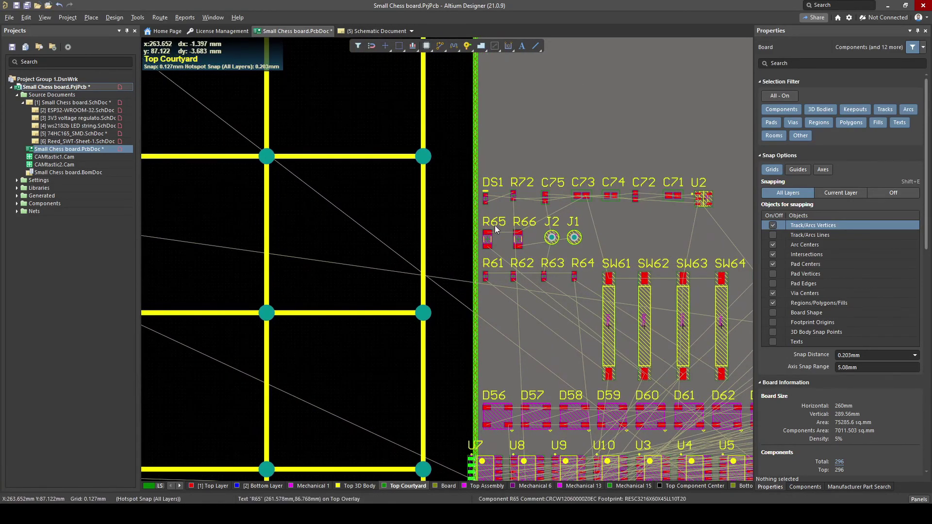
right_click_drag(486, 242, 442, 297)
scroll(441, 296, "down", 8, "ctrl")
right_click_drag(366, 267, 379, 306)
scroll(357, 251, "up", 4, "ctrl")
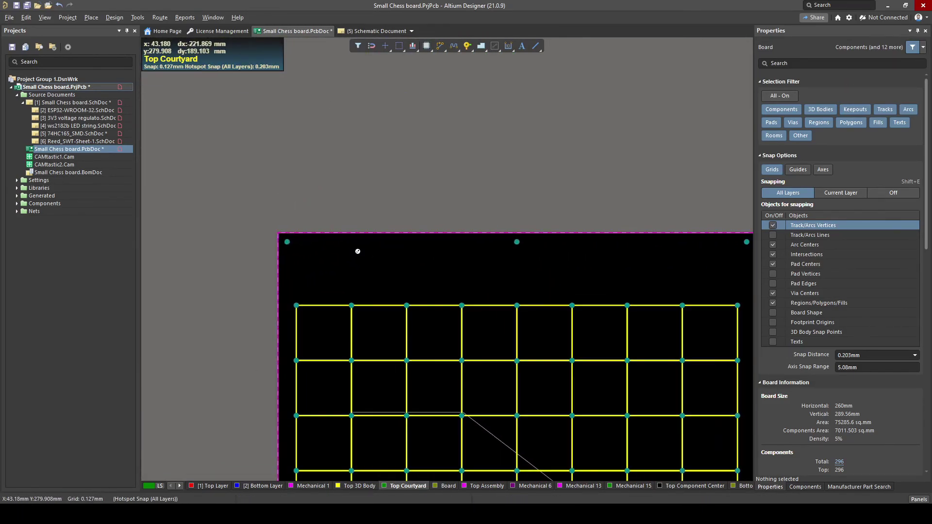
scroll(358, 251, "down", 3)
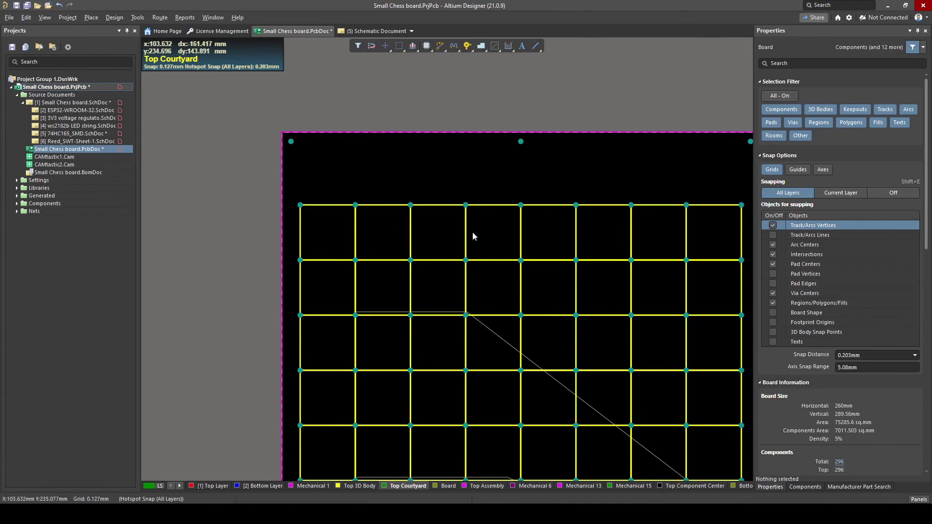
scroll(618, 264, "down", 1)
scroll(579, 312, "down", 1, "ctrl")
right_click_drag(579, 313, 356, 128)
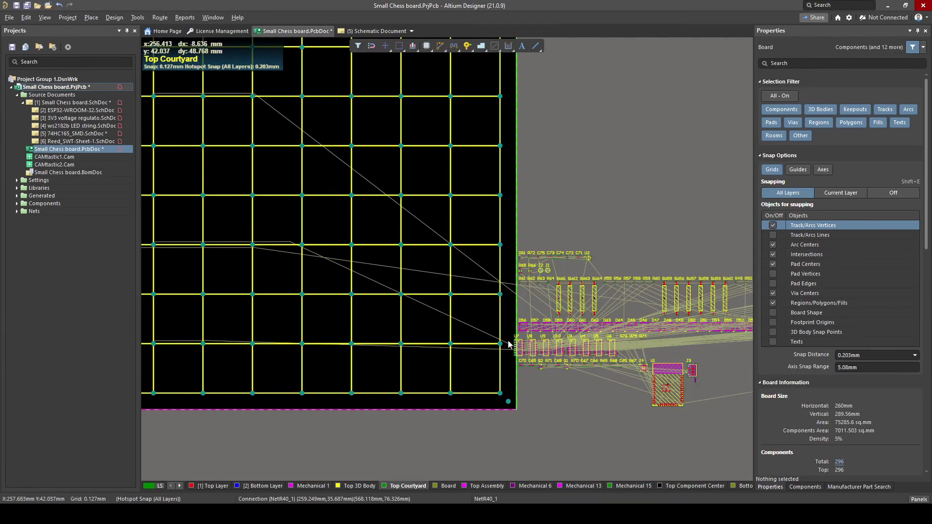
scroll(589, 348, "up", 1, "ctrl")
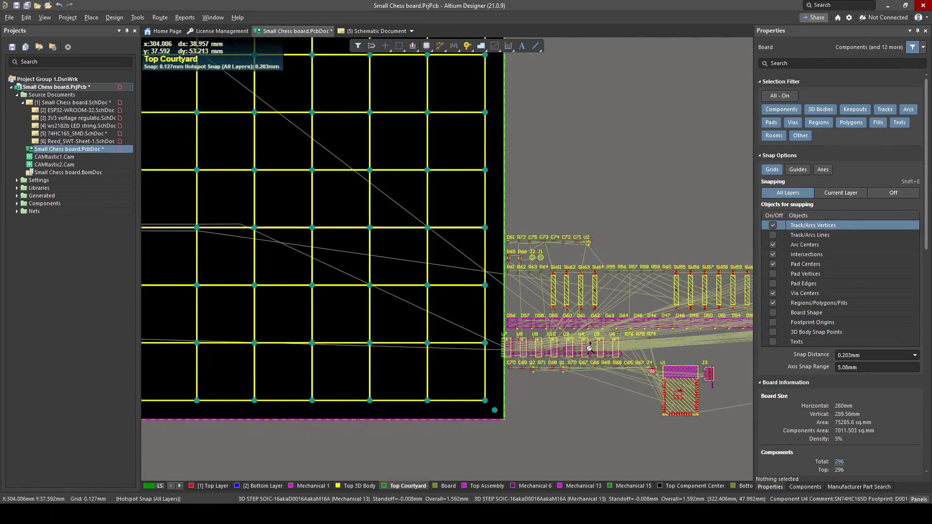
- From the ESP32 sheet, open the engineering change order for the PCB and disable all its modifications
left_click(77, 110)
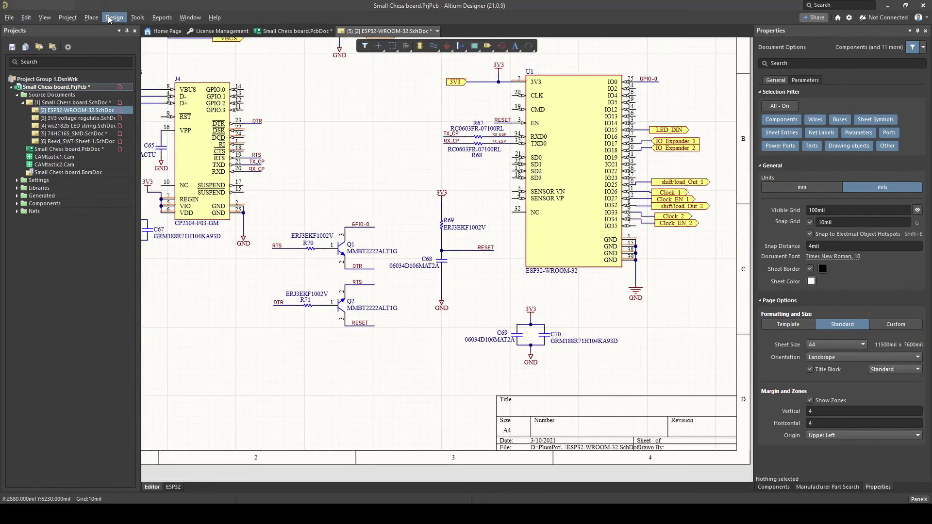
left_click(114, 17)
left_click(127, 29)
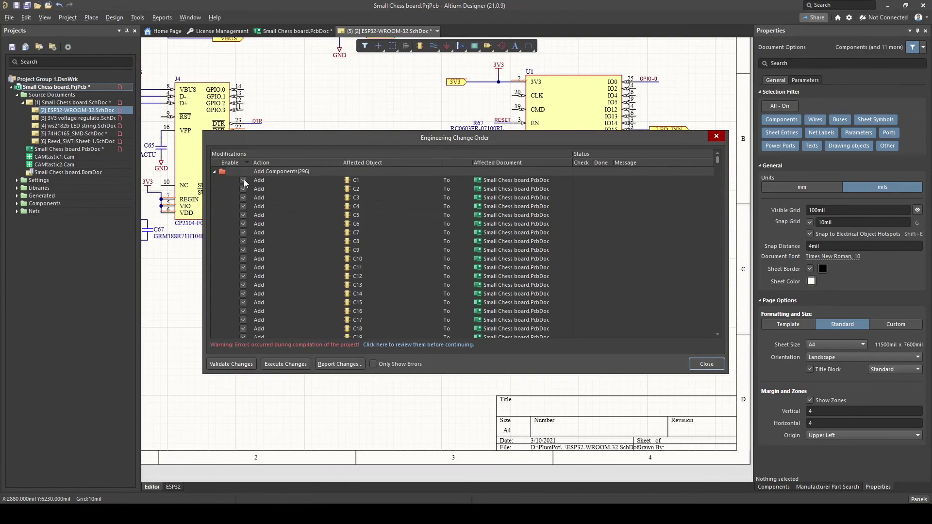
right_click(240, 169)
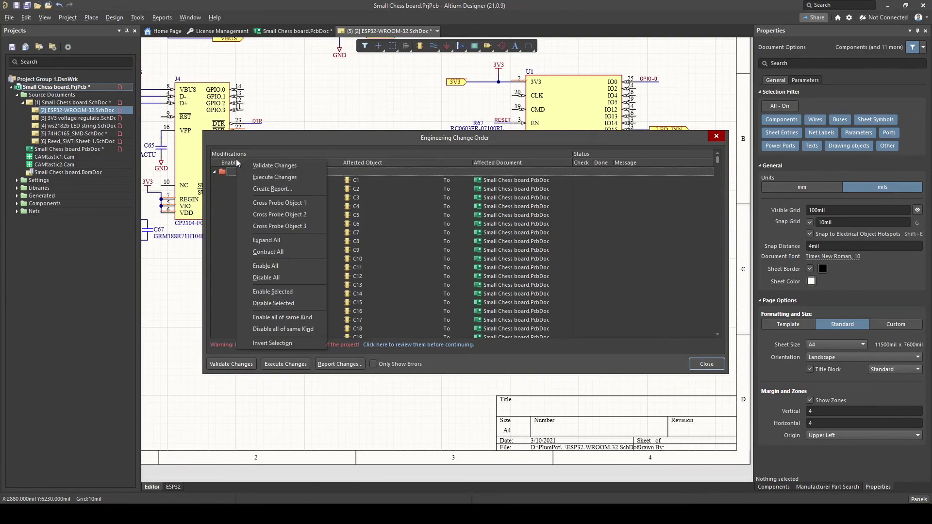
left_click(296, 275)
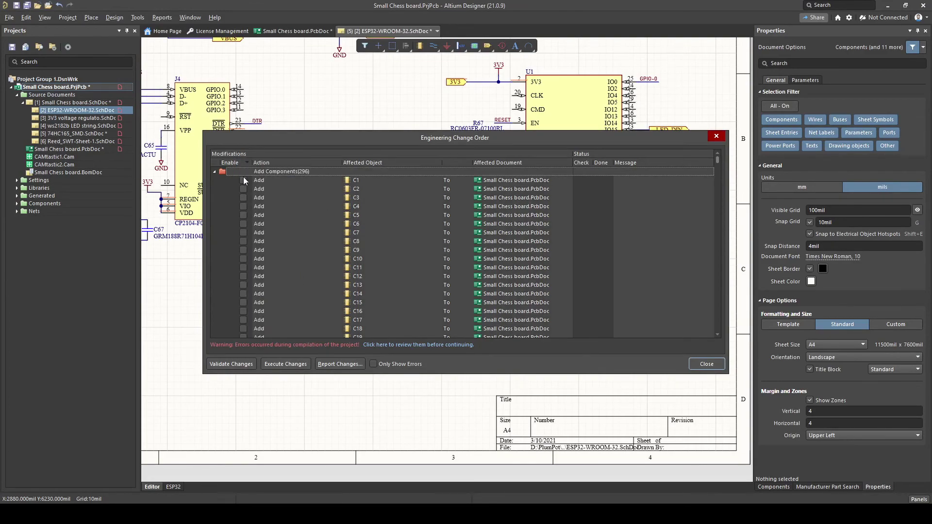
- Enable only the additions of C1, D1, R1 and SW1 and execute the change order to the PCB
scroll(244, 178, "down", 5)
scroll(273, 236, "down", 14)
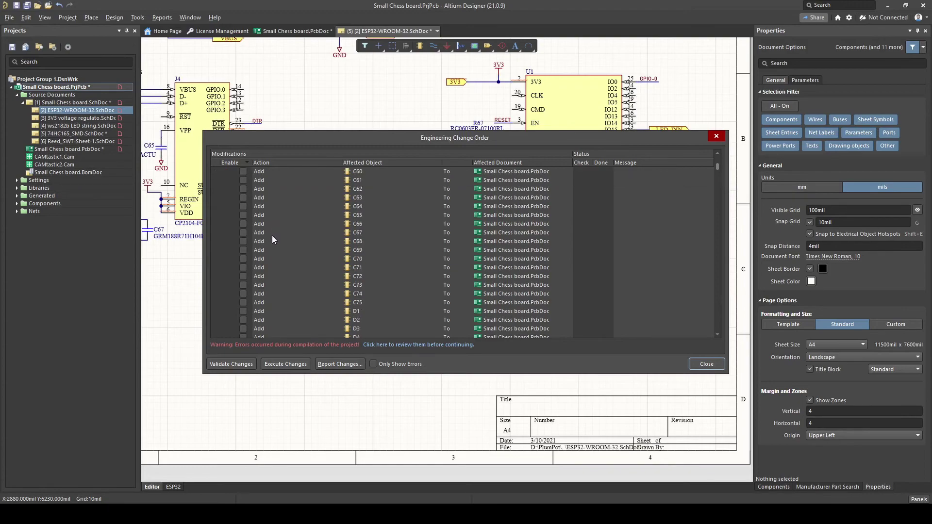
scroll(252, 248, "down", 15)
scroll(245, 233, "down", 1)
scroll(247, 237, "down", 12)
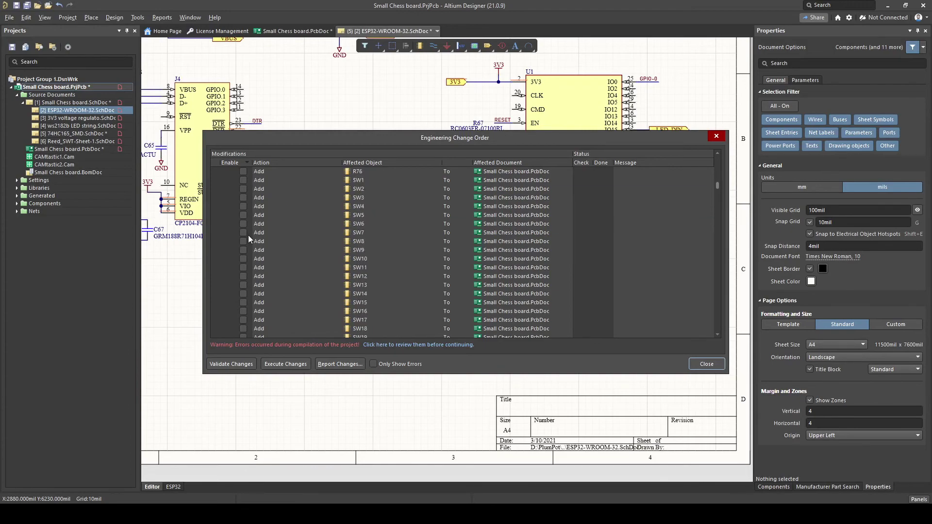
left_click(244, 206)
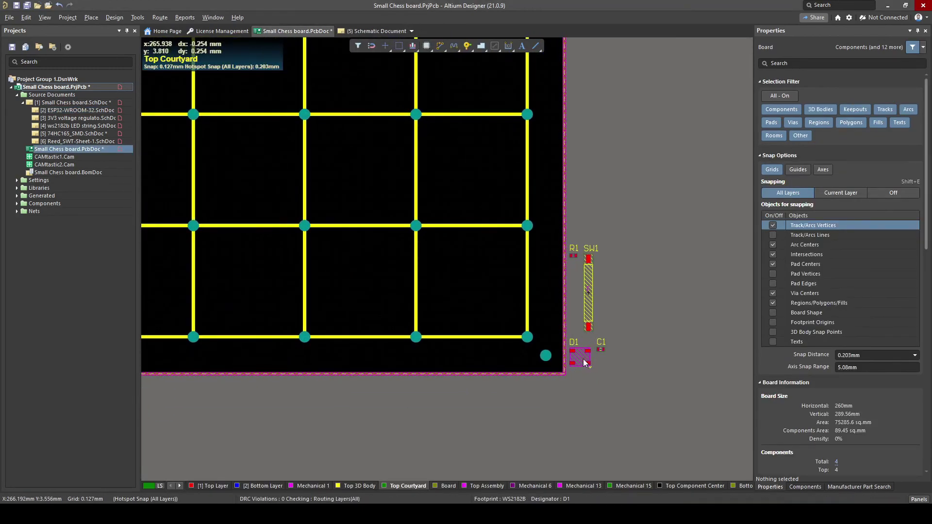
- Move LED D1 from beside the board into the upper-left square of the chess grid
left_click_drag(585, 363, 241, 191)
key("Page_Down")
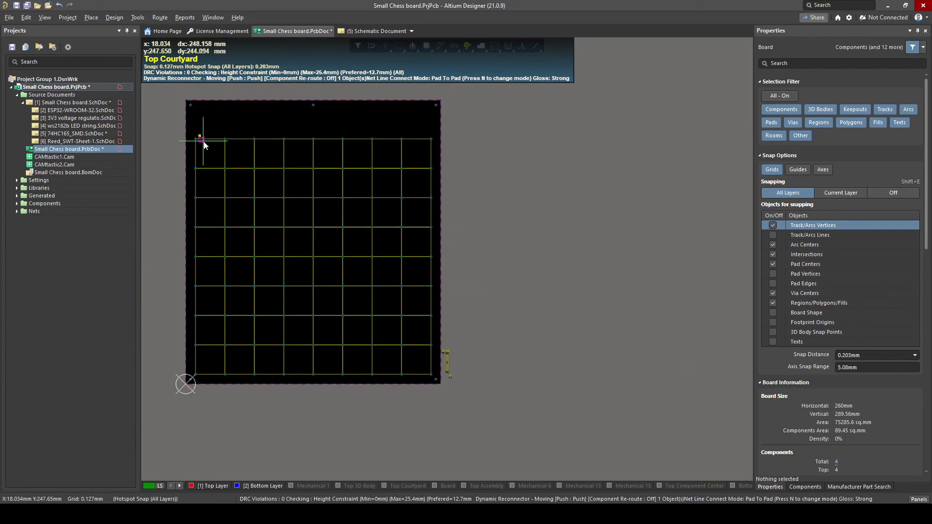
left_click_drag(204, 141, 210, 153)
- Place R1, SW1 and C1 together in the upper-left square and shift D1 towards the square's center
scroll(474, 358, "up", 6, "ctrl")
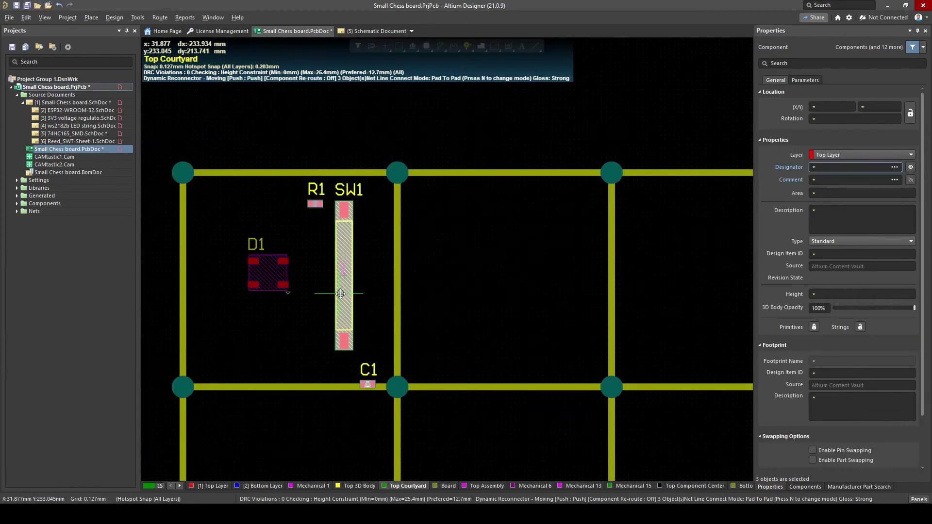
left_click_drag(341, 294, 348, 289)
scroll(274, 263, "up", 2, "ctrl")
left_click_drag(276, 272, 307, 287)
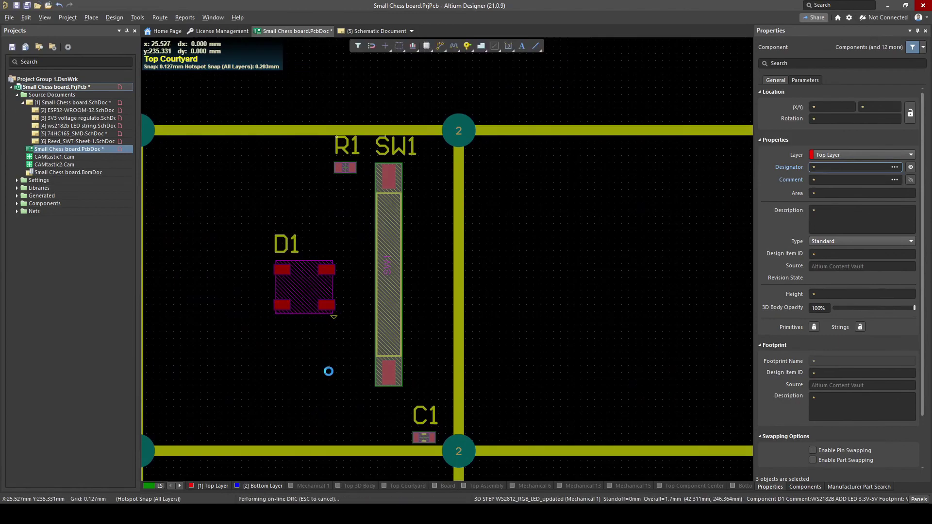
left_click(329, 371)
scroll(329, 371, "down", 3, "ctrl")
right_click_drag(336, 370, 422, 274)
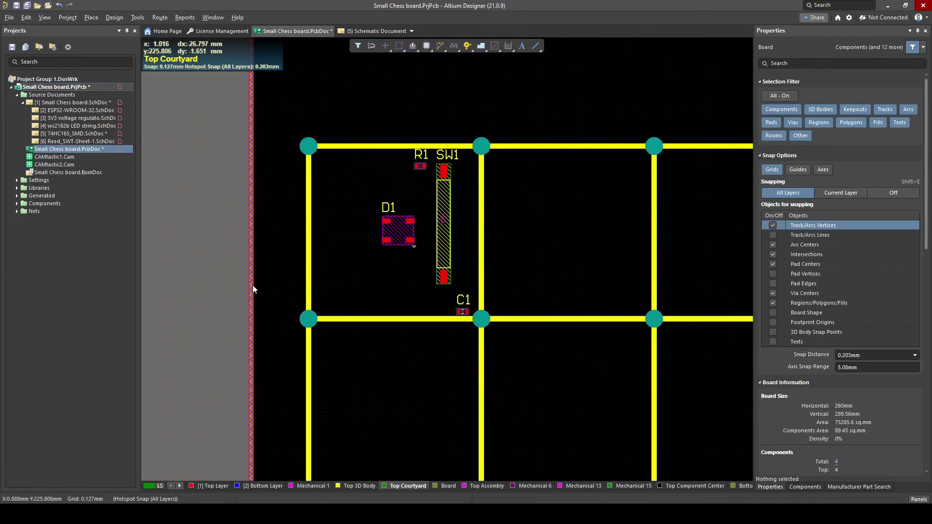
- Set the board's relative origin at the lower-left corner of the upper-left grid square
right_click(299, 318)
key("o")
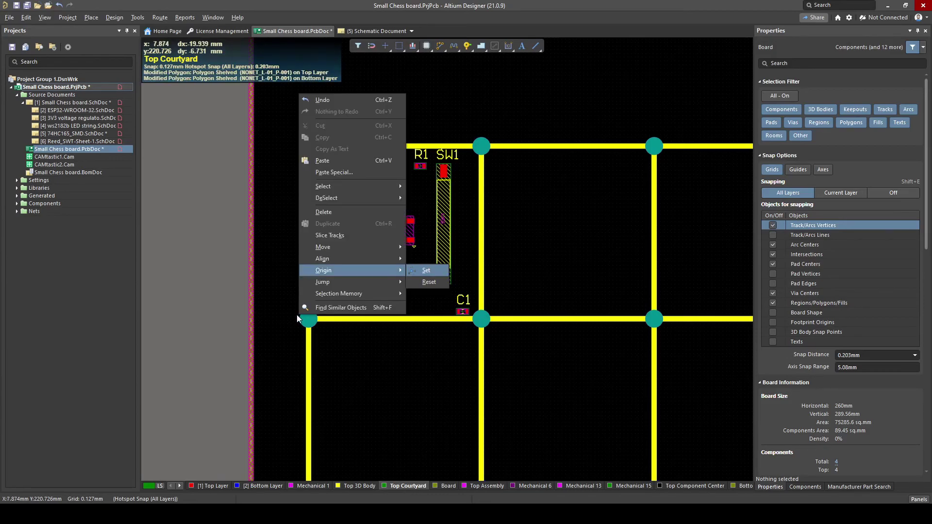
key("s")
scroll(307, 313, "up", 5, "ctrl")
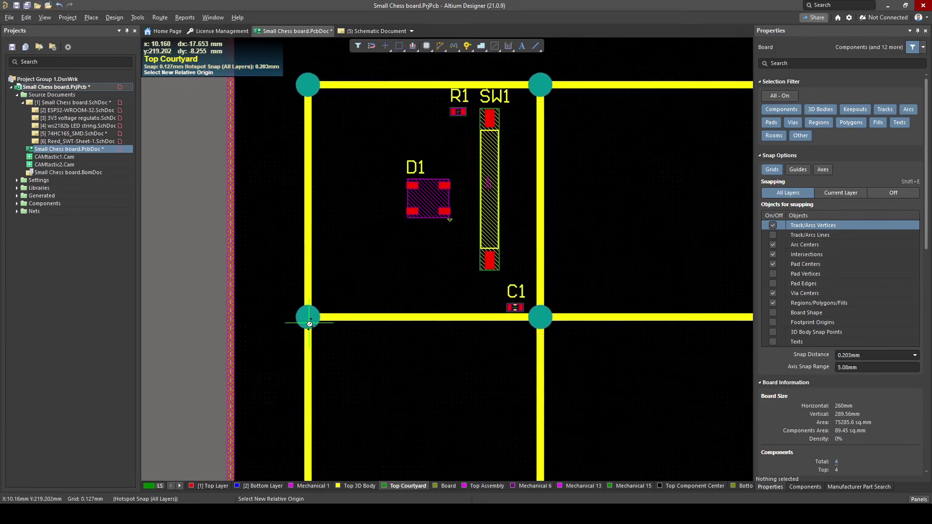
left_click(306, 304)
- Position D1 at X 15 mm and Y 15 mm from the origin and lock its location
scroll(411, 238, "down", 6, "ctrl")
right_click_drag(451, 167, 395, 218)
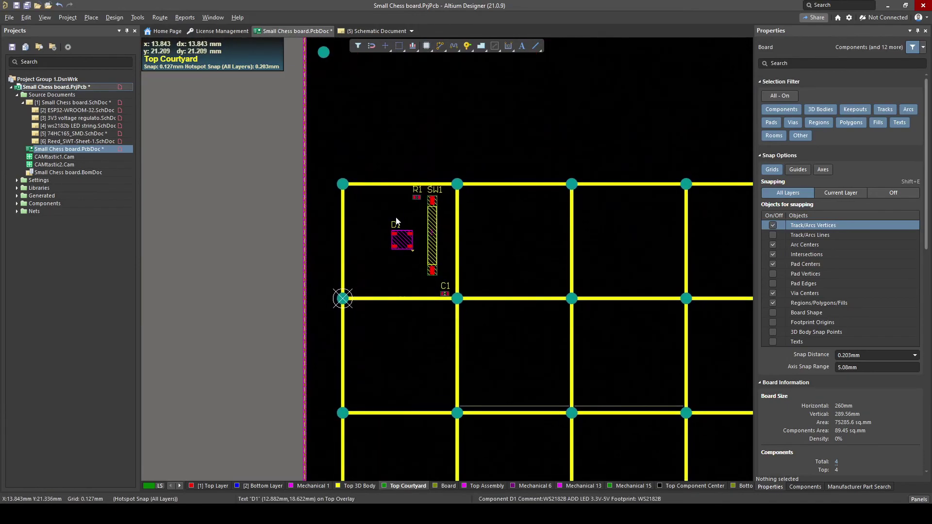
scroll(396, 217, "up", 2, "ctrl")
left_click(406, 264)
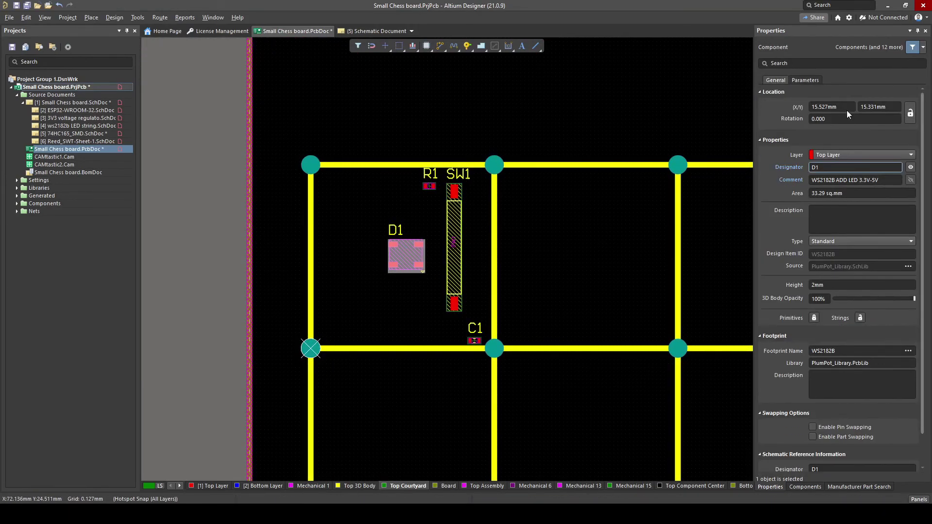
left_click(846, 106)
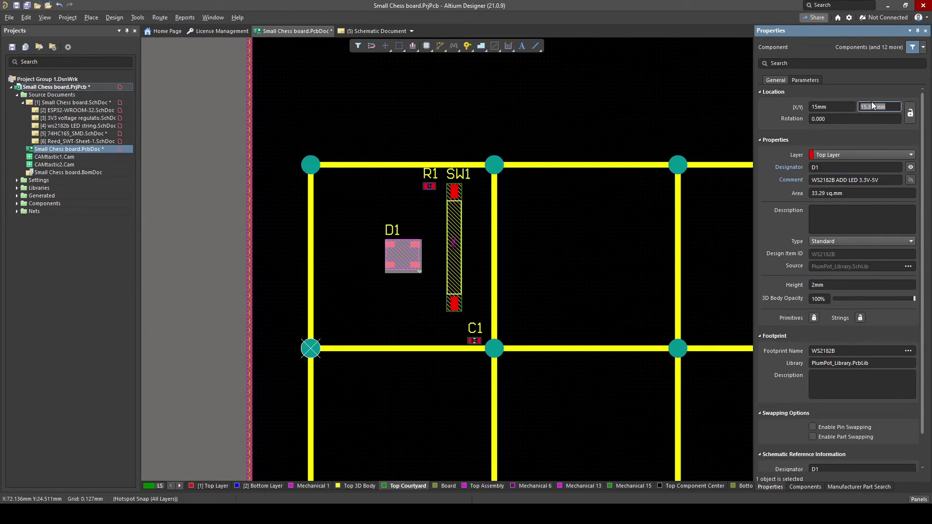
left_click(622, 275)
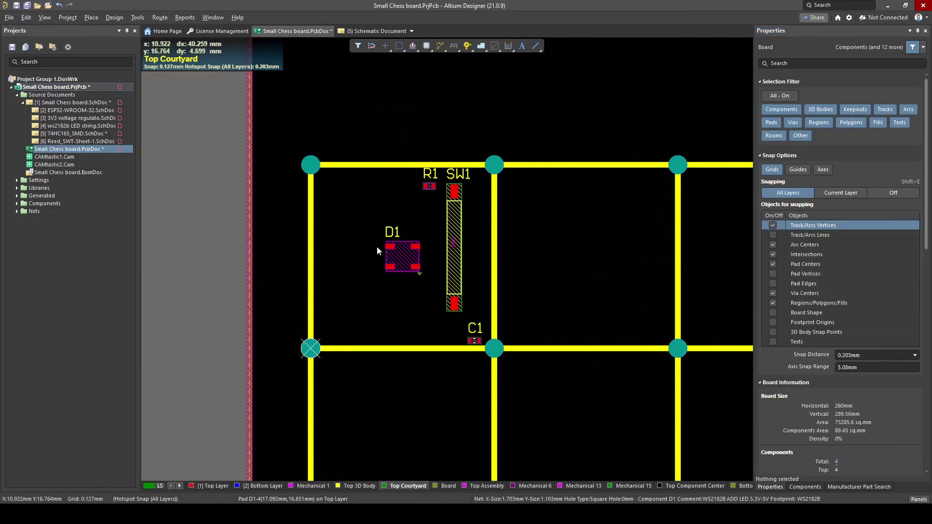
left_click(403, 257)
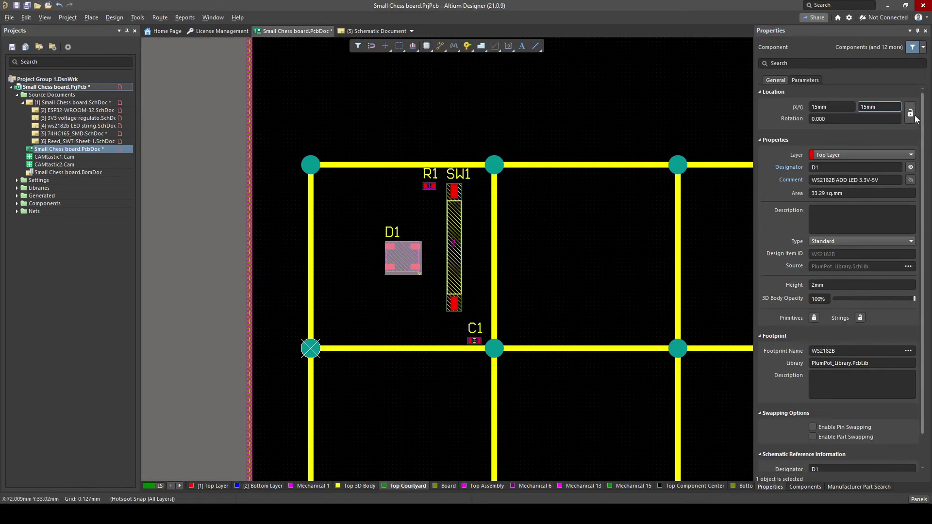
left_click(914, 115)
- Arrange the parts around D1 with R1 below it, C1 to its left and SW1 closer on its right
scroll(419, 208, "up", 2, "ctrl")
left_click_drag(436, 174, 395, 355)
left_click_drag(503, 409, 341, 273)
scroll(403, 274, "down", 1, "ctrl")
right_click_drag(468, 299, 448, 268)
mouse_move(447, 272)
left_mouse_down()
mouse_move(443, 246)
mouse_move(432, 265)
left_mouse_up()
scroll(444, 283, "down", 7, "ctrl")
right_click_drag(579, 306, 266, 151)
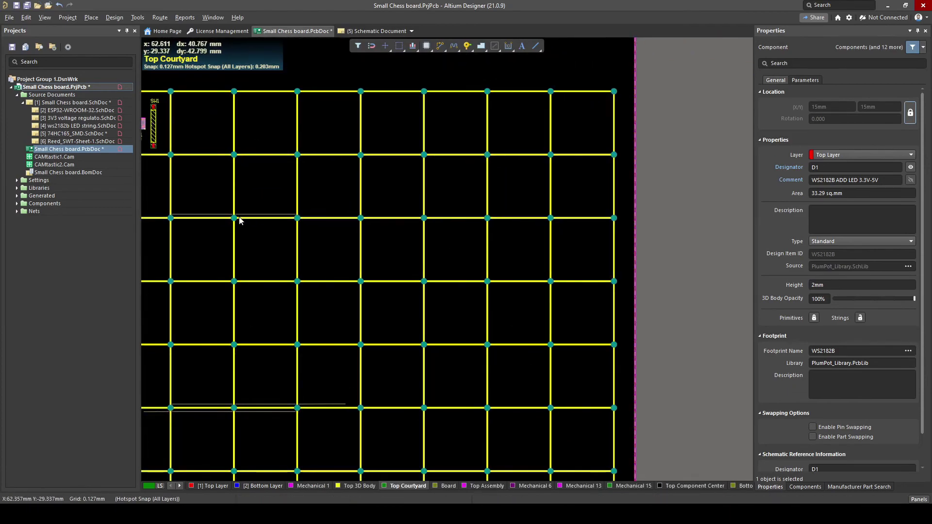
- Copy D1, SW1, R1 and C1 using the lower-left corner of their grid square as the reference point
right_click_drag(212, 183, 402, 217)
scroll(296, 176, "up", 6, "ctrl")
right_click_drag(403, 154, 365, 237)
left_click_drag(432, 134, 297, 291)
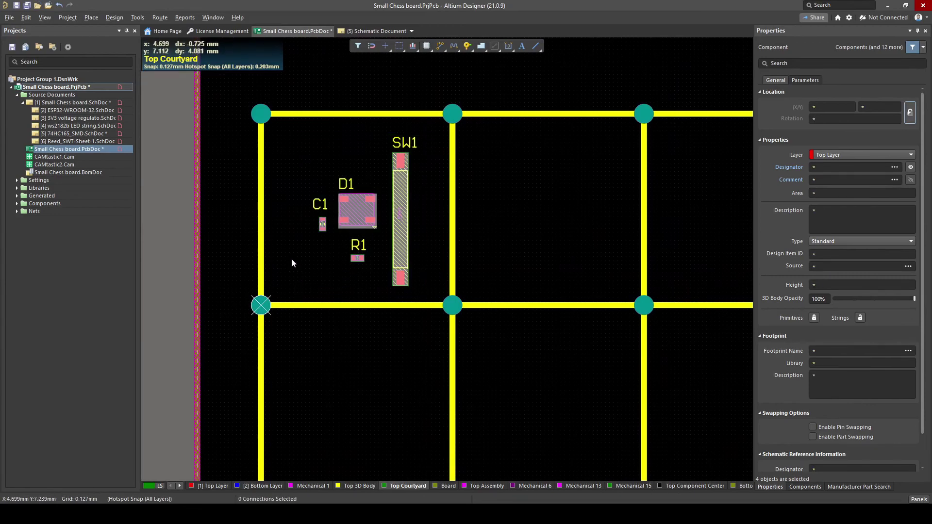
key("ctrl+c")
scroll(252, 317, "up", 5, "ctrl")
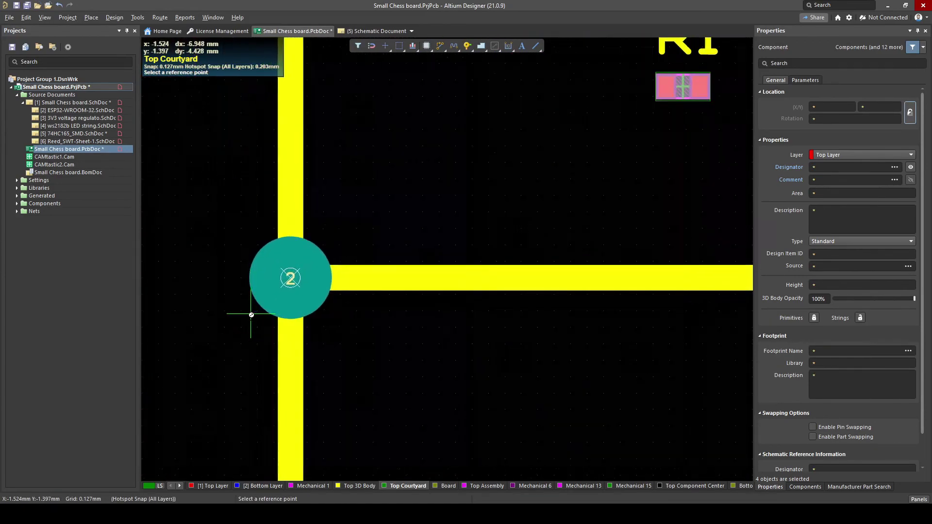
left_click(311, 264)
- Paste the copied component group into the second square of the top row, aligned to that square's lower-left corner
scroll(447, 186, "down", 5, "ctrl")
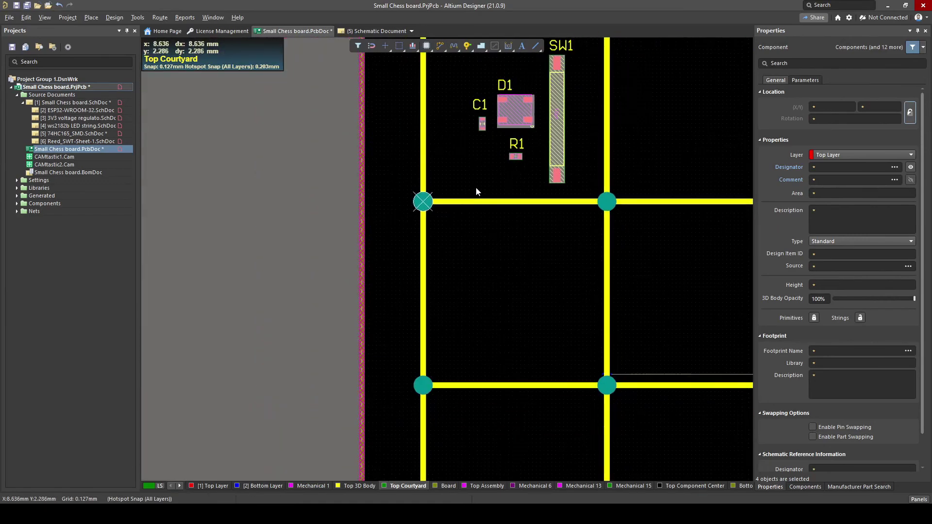
right_click_drag(557, 188, 447, 242)
scroll(447, 241, "up", 3, "ctrl")
right_click_drag(541, 255, 389, 292)
key("ctrl+v")
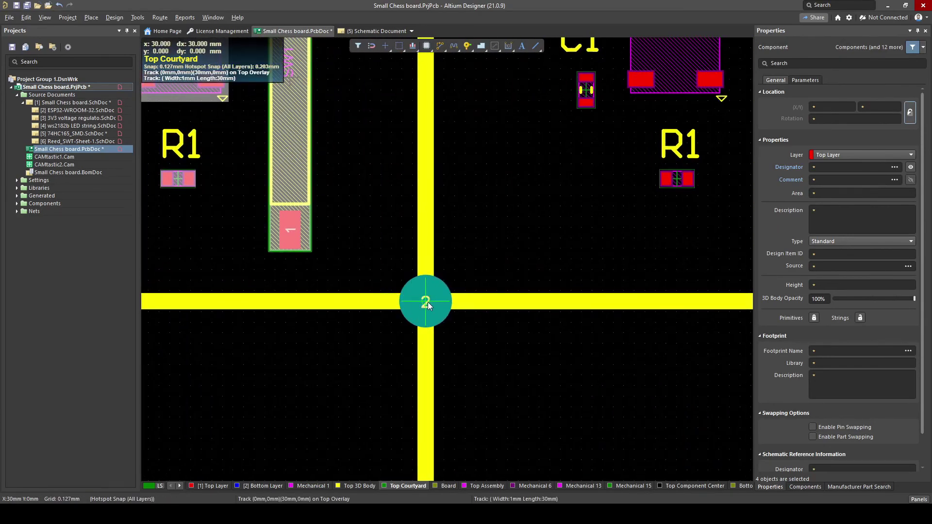
left_click(427, 302)
scroll(476, 233, "down", 4, "ctrl")
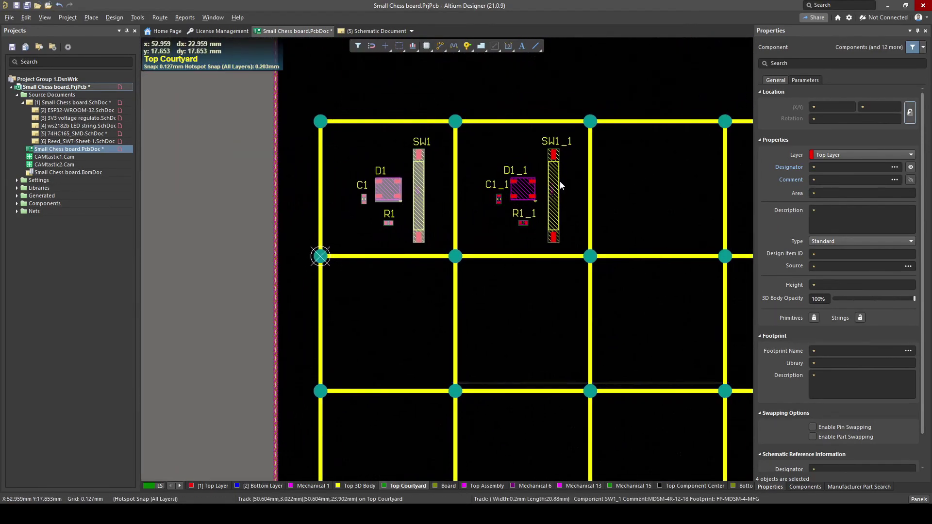
- Paste the component group into the third square of the top row, referenced to its lower-left corner
scroll(566, 216, "down", 1, "ctrl")
right_click_drag(543, 235, 458, 206)
scroll(457, 205, "up", 3, "ctrl")
key("ctrl+v")
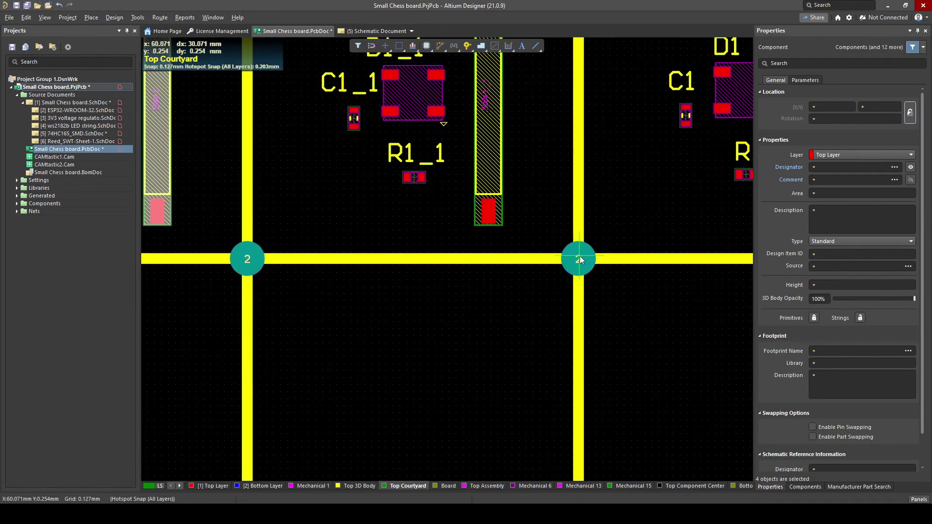
left_click(578, 259)
- Paste another copy of the component group for the fourth square of the top row
scroll(593, 217, "down", 3, "ctrl")
right_click_drag(554, 229, 256, 275)
scroll(395, 262, "up", 3, "ctrl")
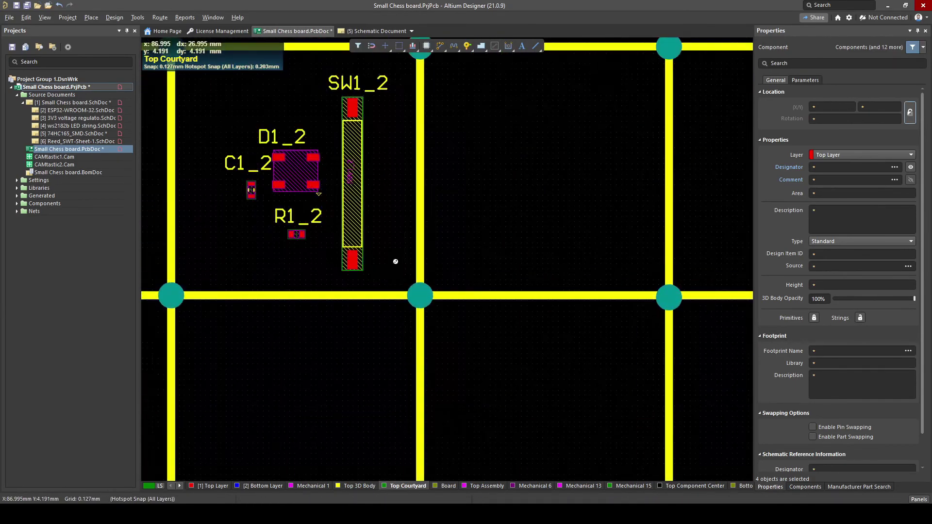
key("ctrl+v")
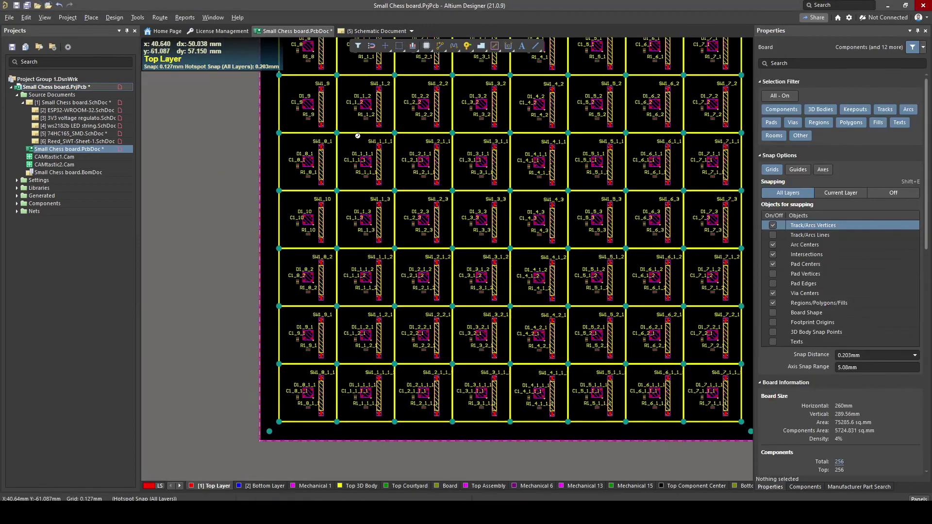
- Examine the placement and designators of the component groups copied across the chess board grid
right_click_drag(357, 136, 315, 235)
scroll(316, 235, "up", 2)
scroll(272, 169, "up", 3, "ctrl")
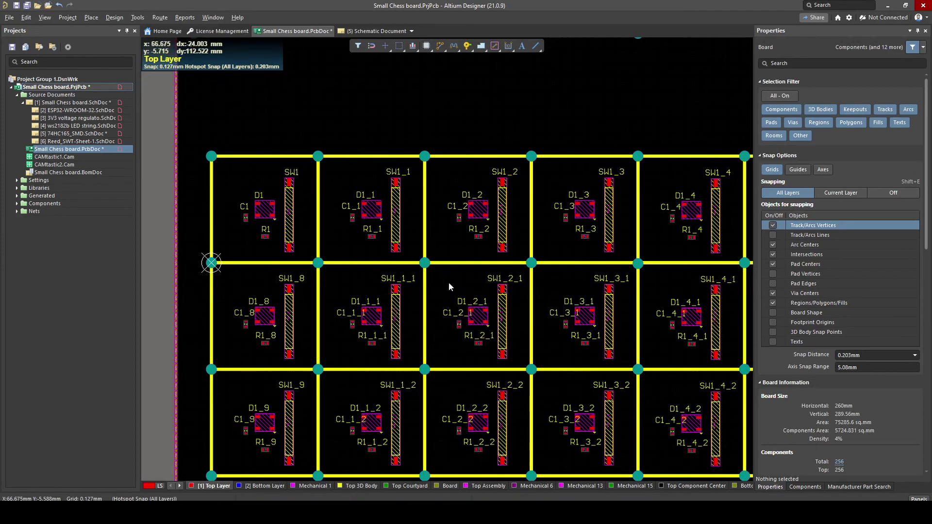
scroll(514, 324, "up", 3, "ctrl")
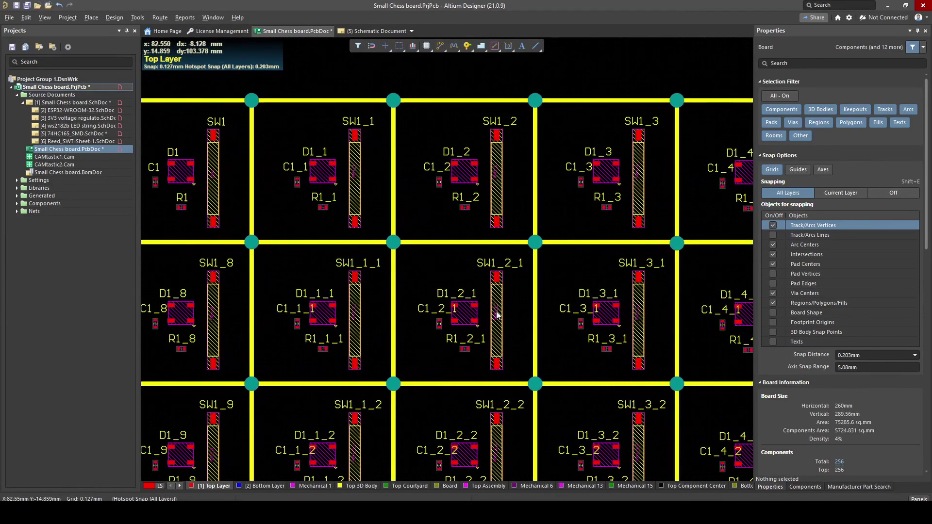
scroll(374, 247, "down", 1, "ctrl")
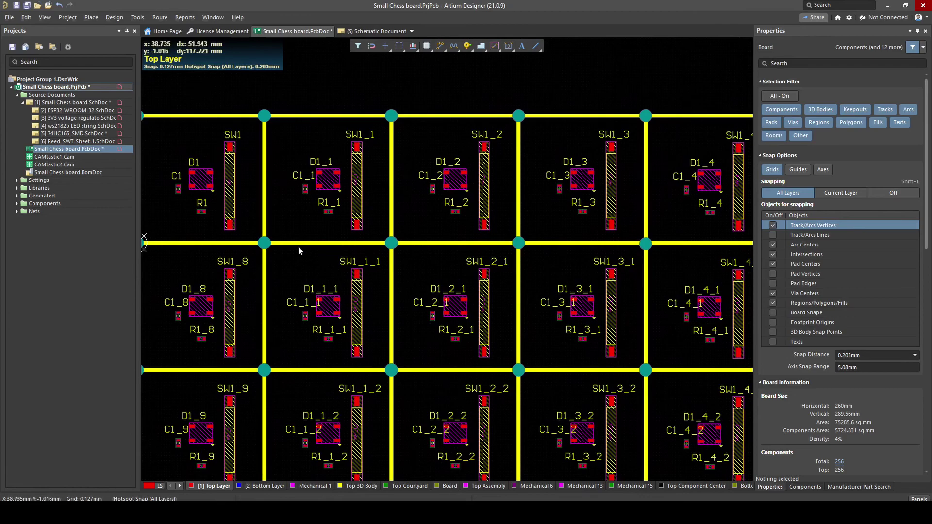
scroll(249, 234, "down", 5, "ctrl")
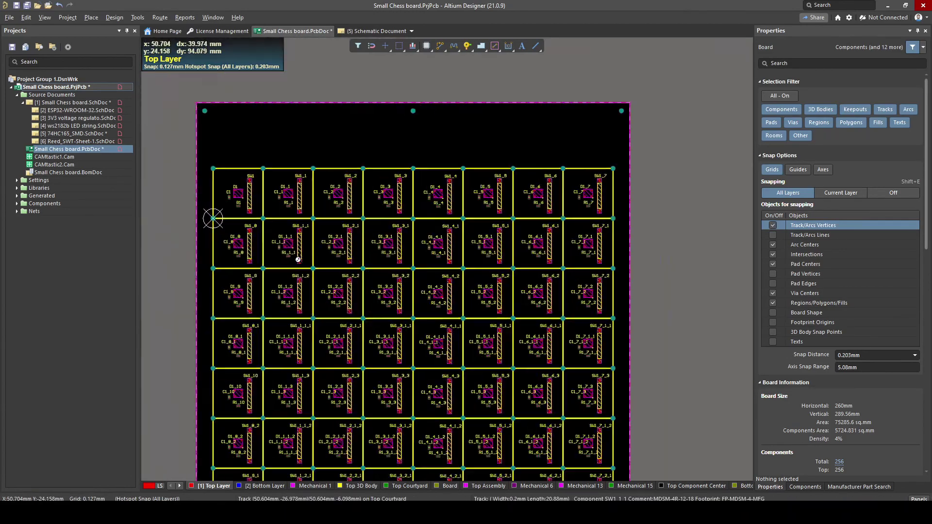
scroll(262, 258, "up", 3, "ctrl")
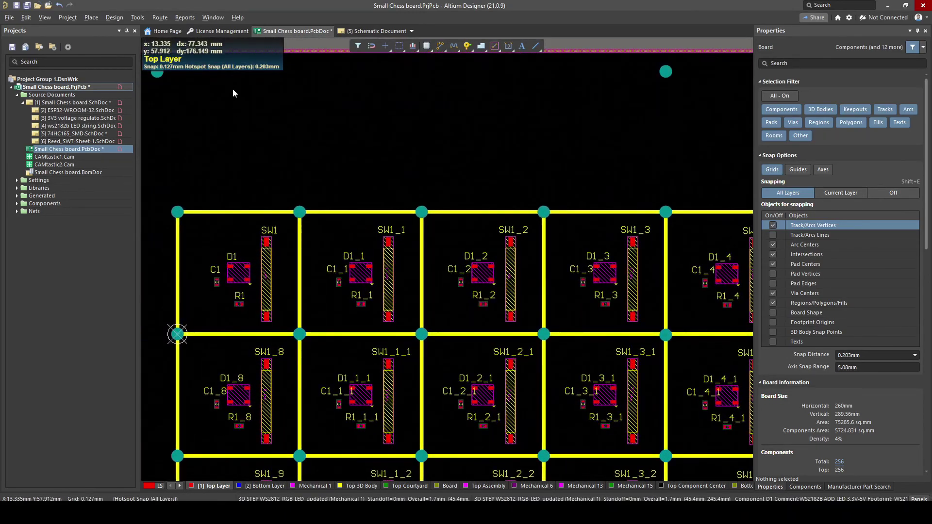
- Re-annotate the PCB components by position, using the By Descending Y Then Ascending X direction
left_click(138, 17)
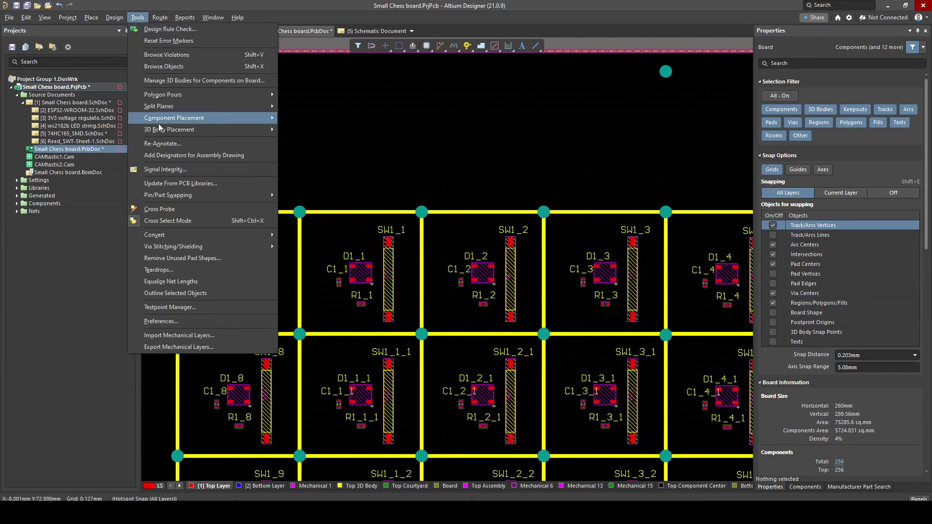
left_click(162, 143)
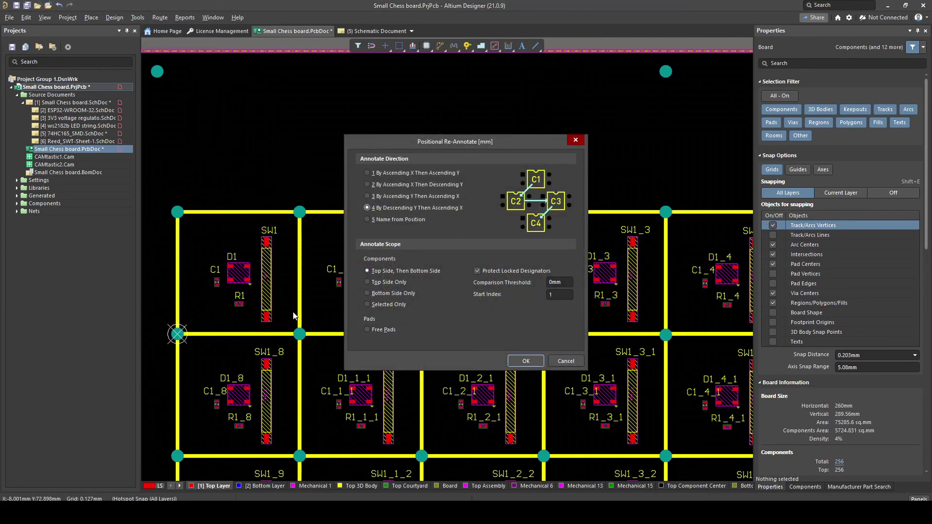
left_click(421, 185)
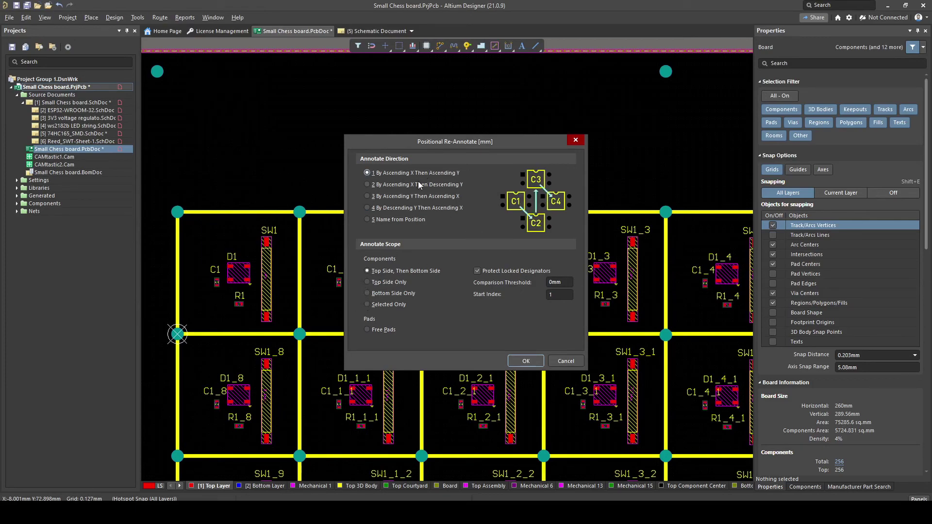
left_click(417, 207)
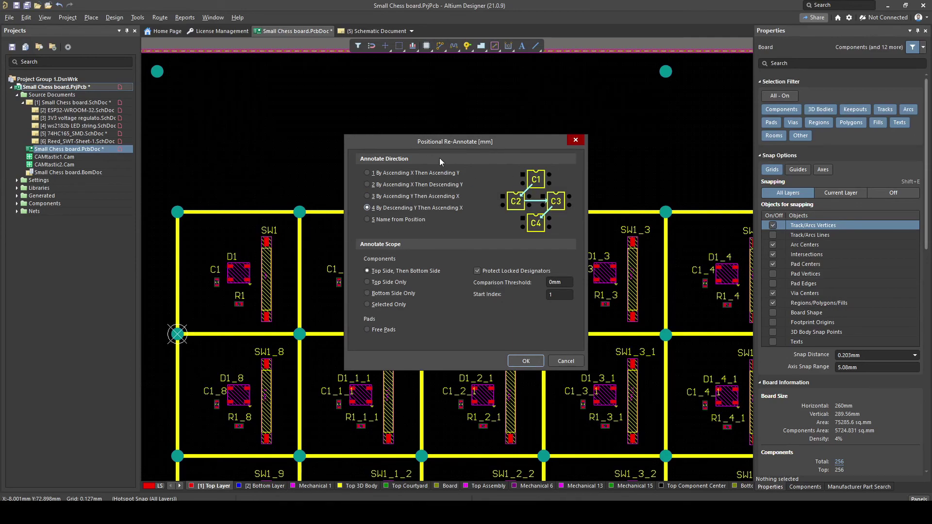
left_click(526, 361)
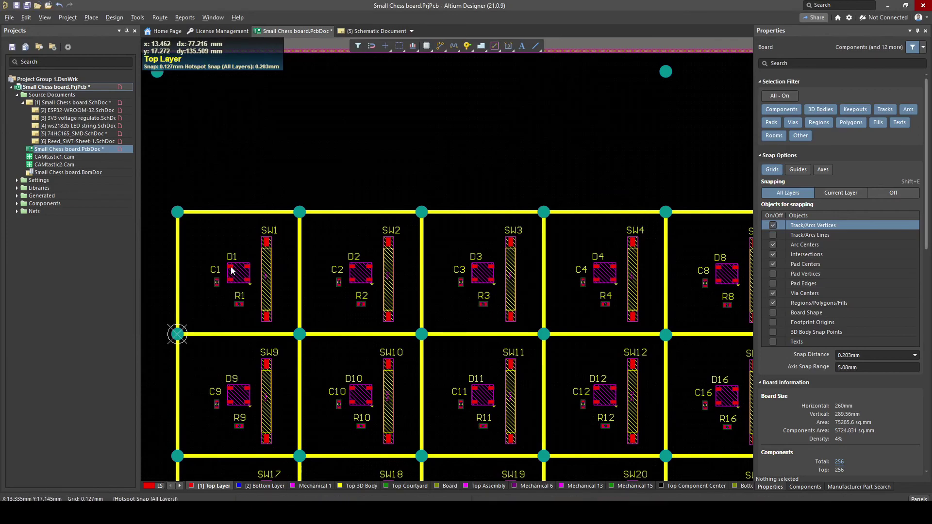
- Examine the order of the renumbered designators along the rows and columns of the board
scroll(374, 266, "down", 1, "ctrl")
right_click_drag(589, 298, 464, 292)
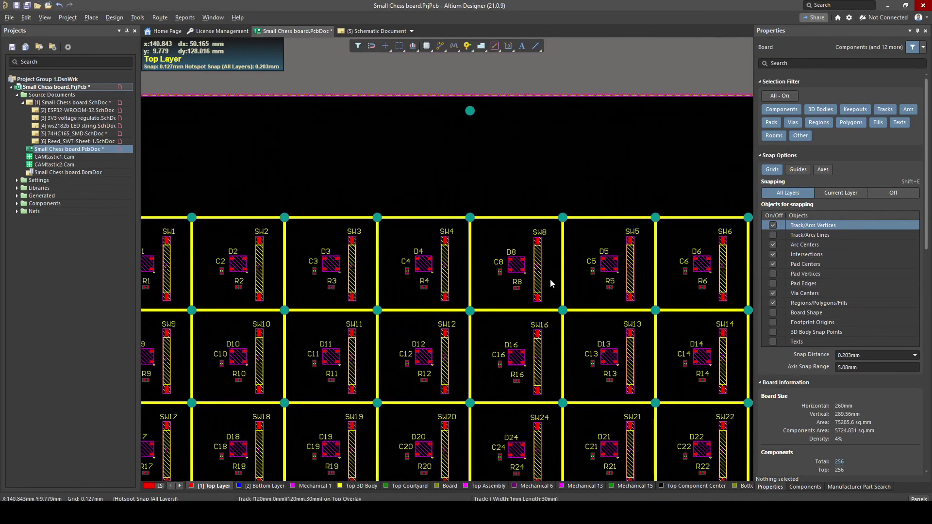
scroll(618, 284, "down", 1, "ctrl")
right_click_drag(642, 342, 477, 262)
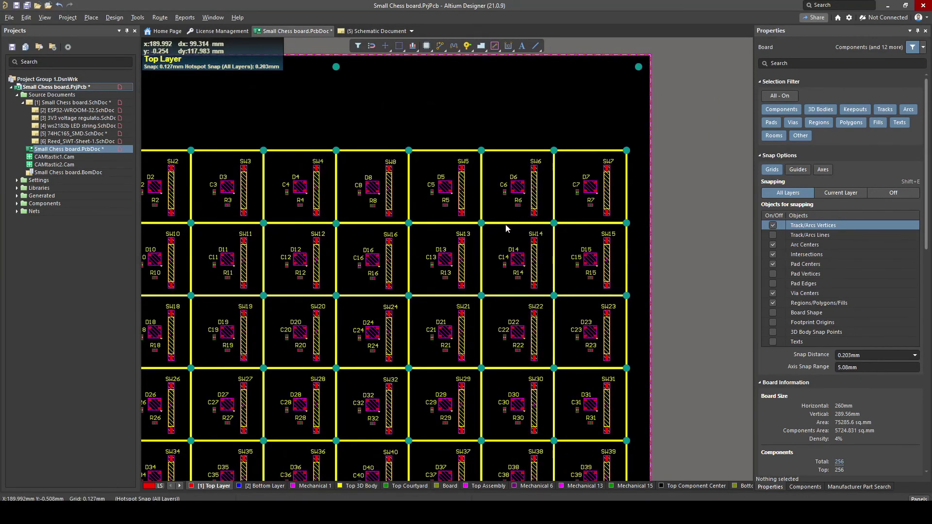
scroll(444, 264, "up", 1, "ctrl")
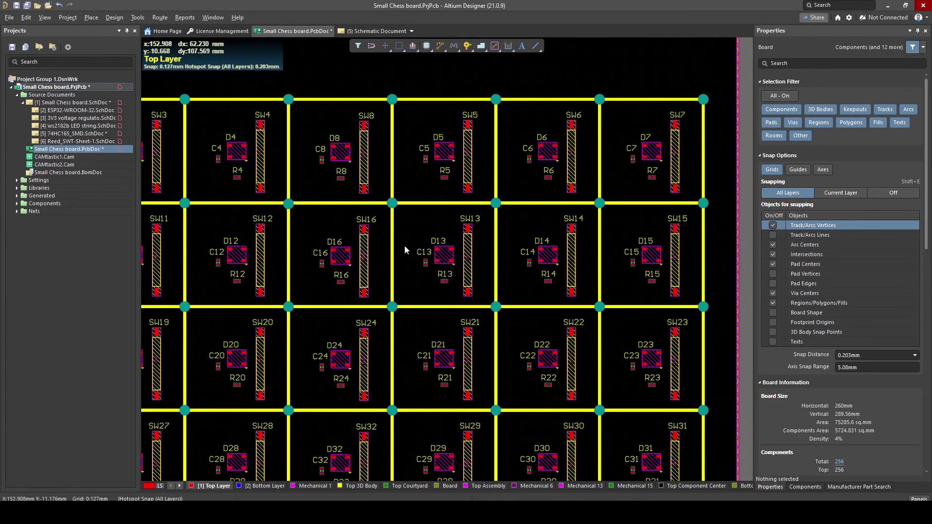
scroll(369, 248, "down", 3, "ctrl")
right_click_drag(237, 391, 333, 260)
right_click_drag(383, 166, 426, 318)
scroll(286, 198, "up", 1, "ctrl")
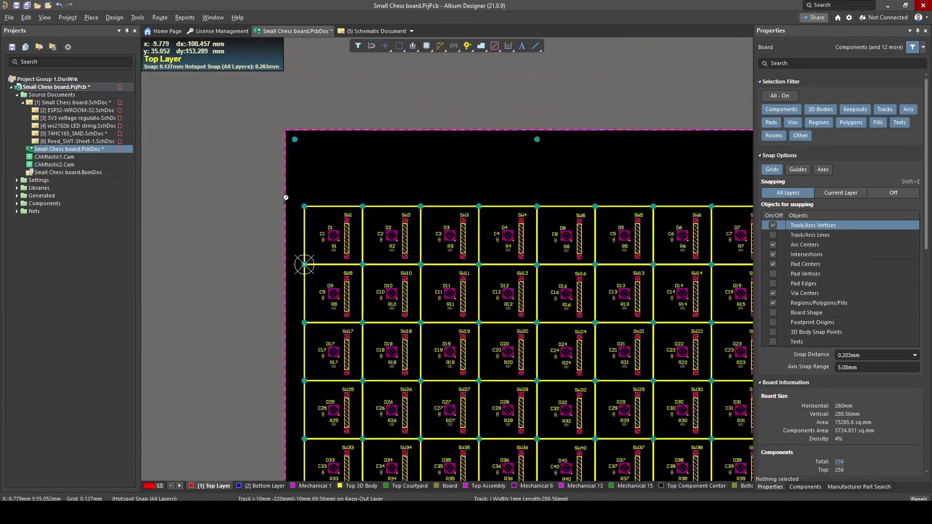
- Set the relative origin at the lower-left corner of D2's square and check D2's location against it
scroll(286, 198, "up", 4, "ctrl")
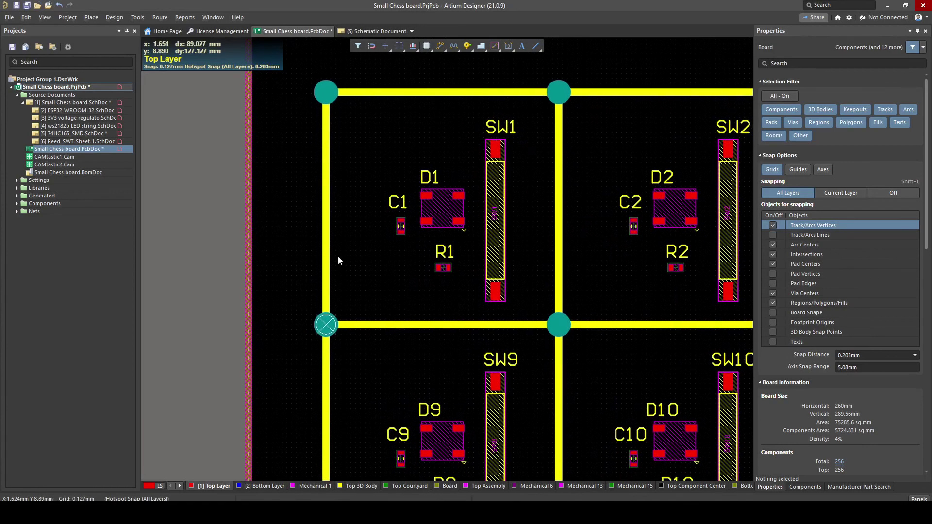
right_click(329, 262)
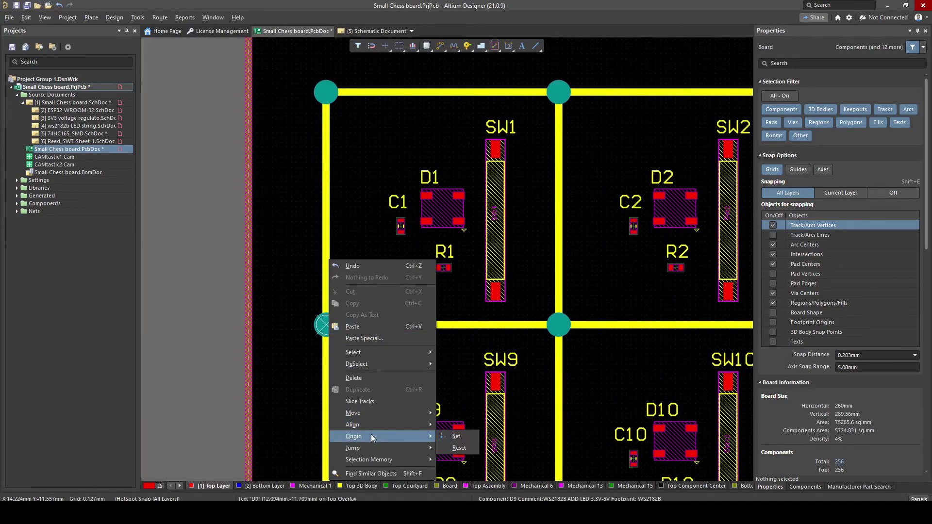
left_click(443, 437)
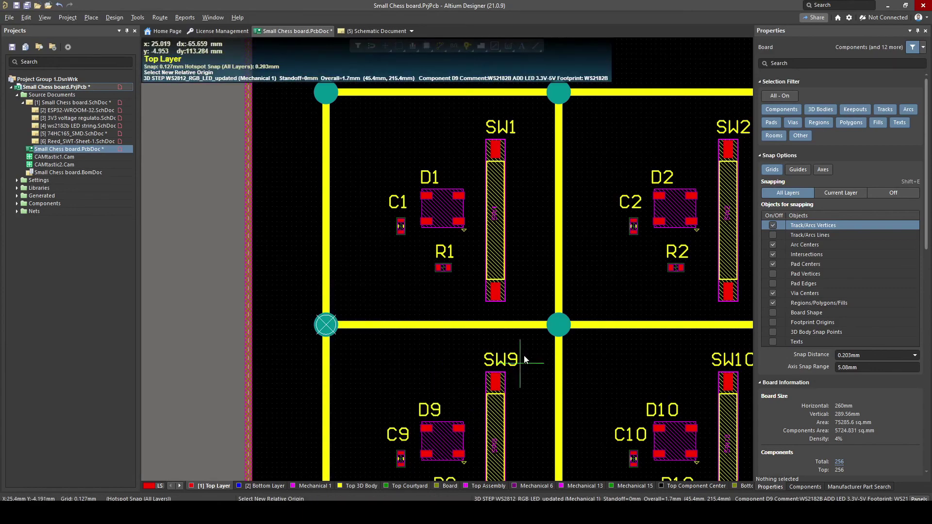
left_click(558, 325)
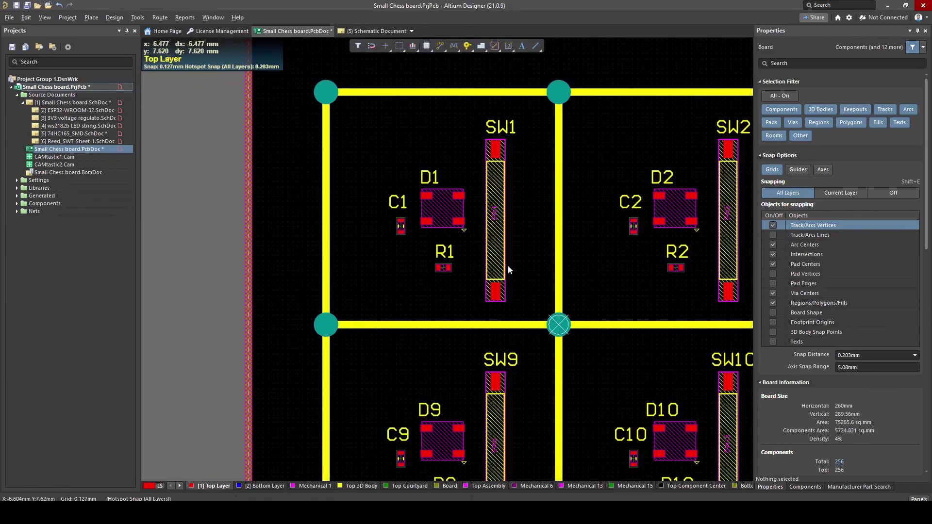
double_click(657, 208)
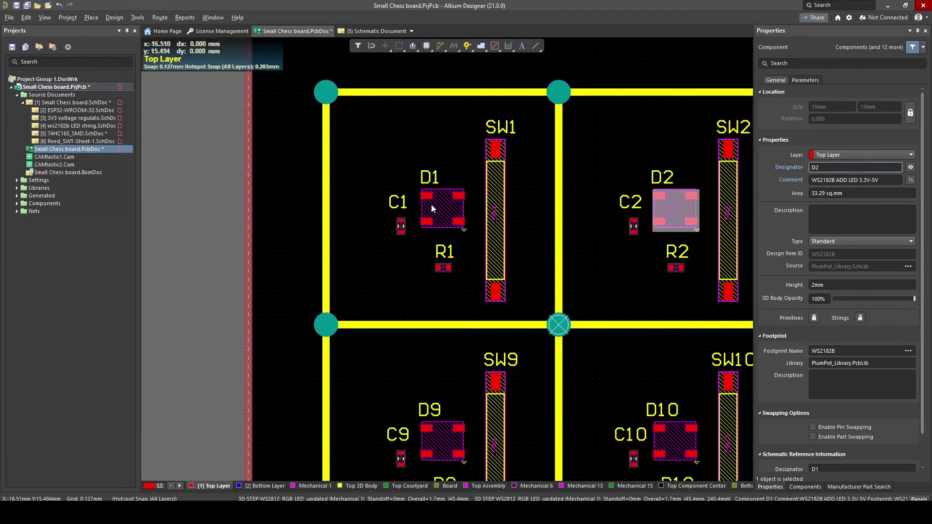
left_click(572, 177)
scroll(611, 170, "down", 1, "ctrl")
scroll(611, 170, "down", 1, "ctrl")
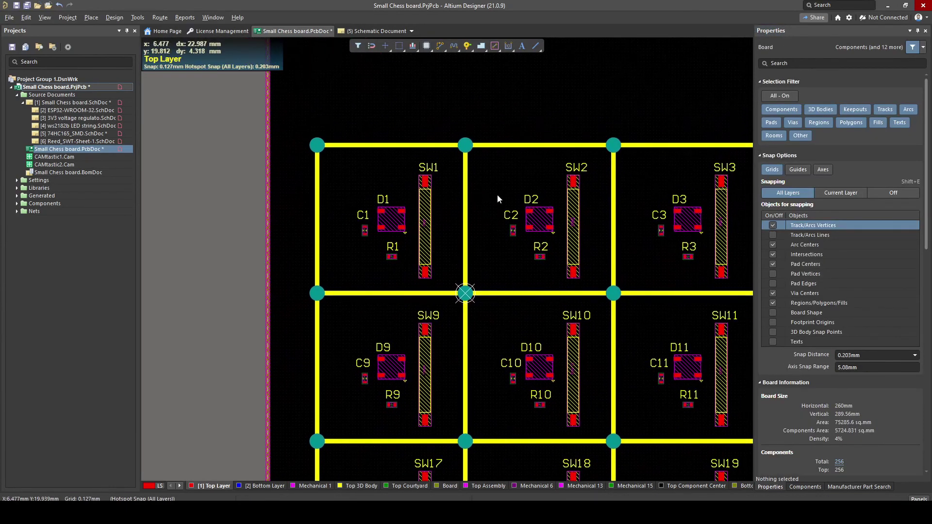
scroll(412, 261, "up", 5, "ctrl")
scroll(413, 277, "down", 2, "ctrl")
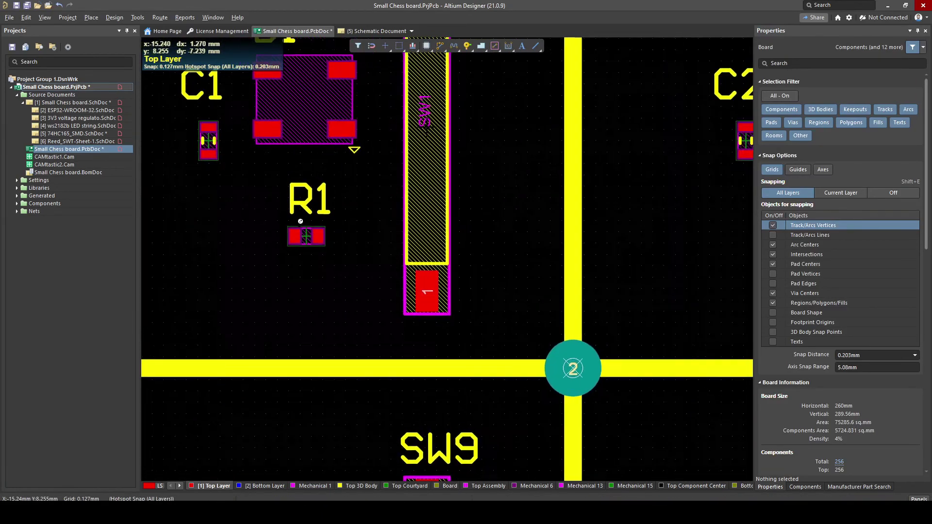
scroll(382, 315, "up", 4, "ctrl")
scroll(381, 315, "down", 5, "ctrl")
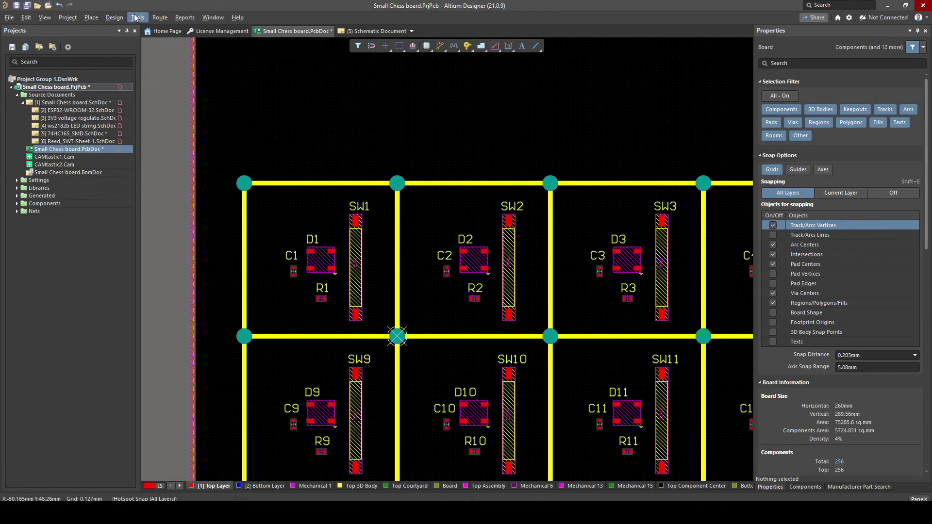
- From the ESP32-WROOM-32 schematic, start updating Small Chess board.PcbDoc and automatically create the component links by matching designators
double_click(71, 111)
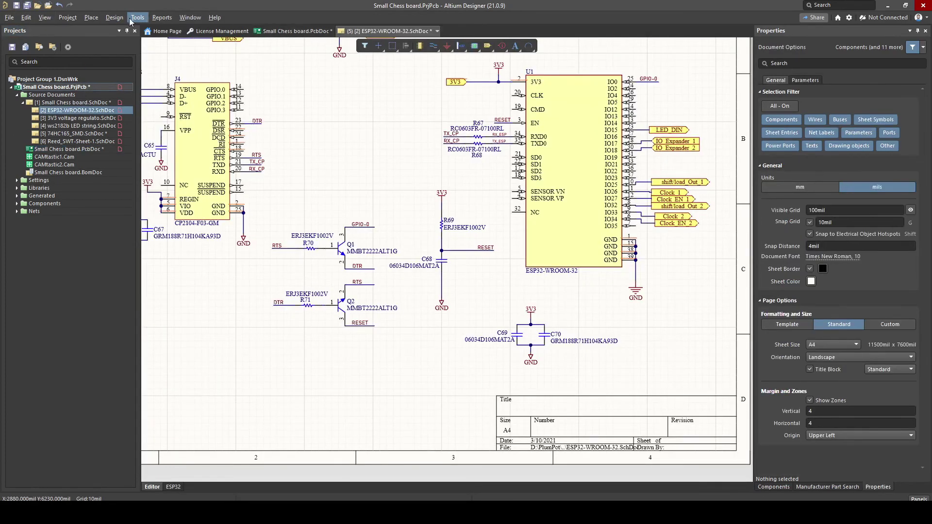
left_click(130, 20)
mouse_move(115, 17)
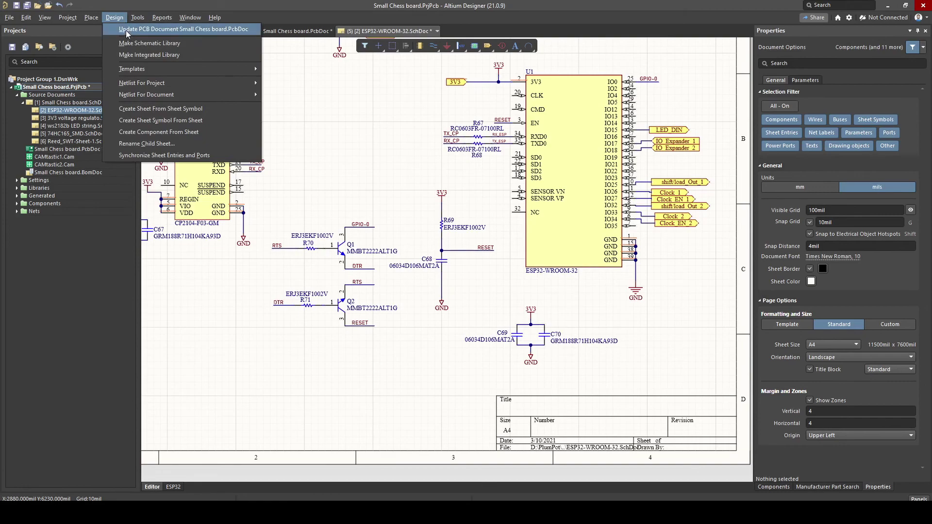
left_click(127, 30)
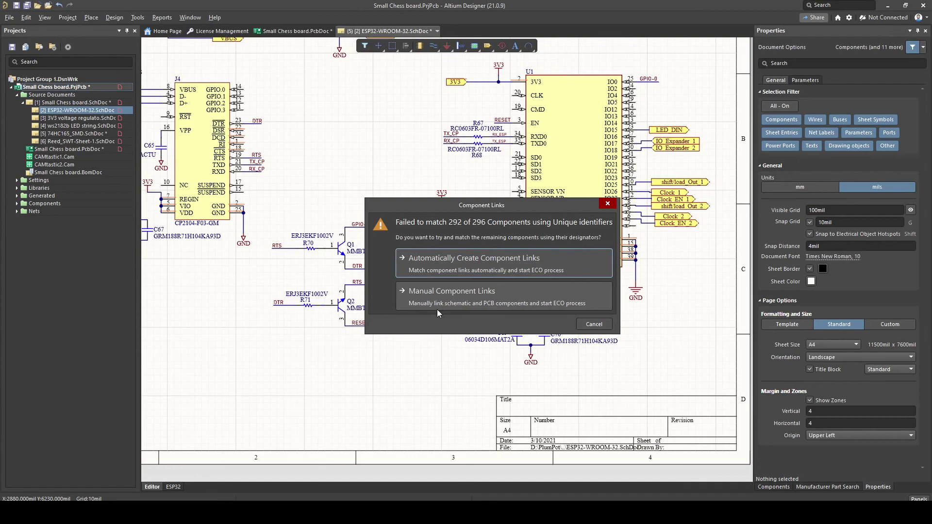
left_click(441, 261)
left_click(540, 281)
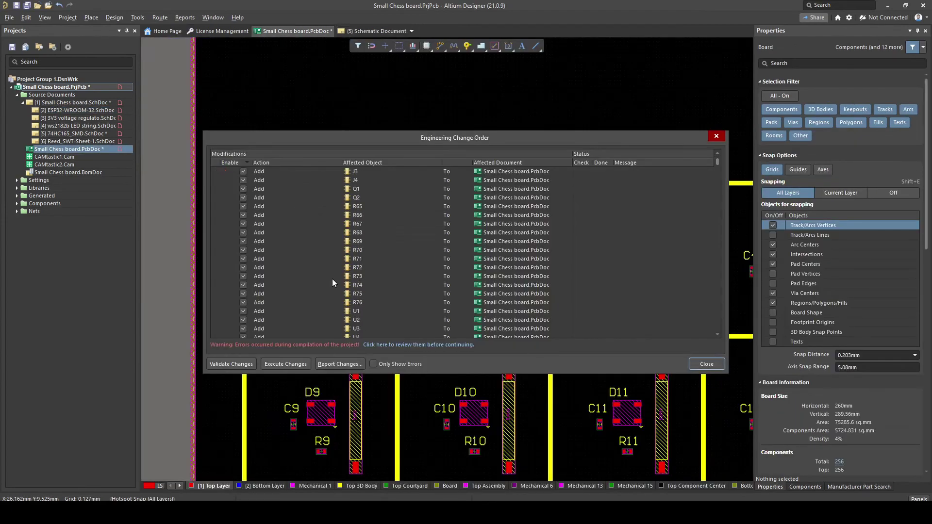
- Exclude all six room additions from the engineering change order and execute the remaining changes on the PCB
scroll(330, 282, "down", 15)
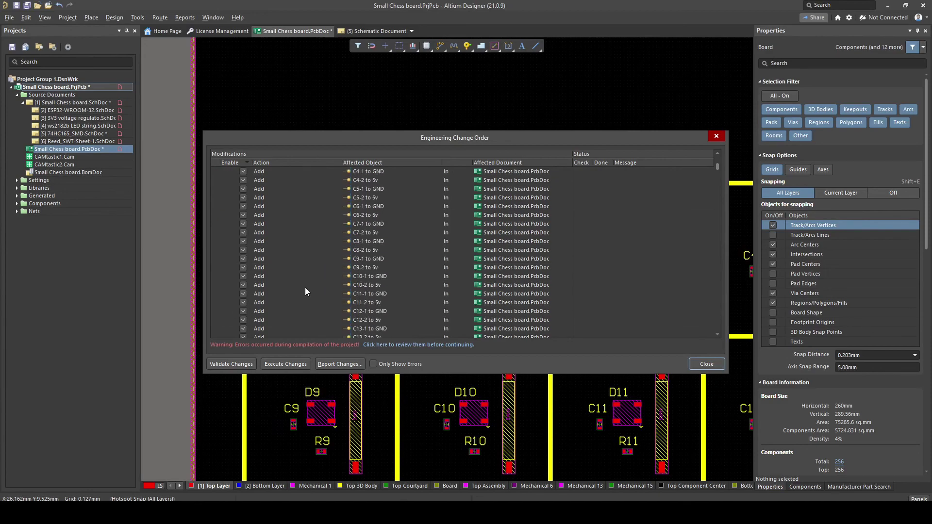
scroll(337, 243, "up", 10)
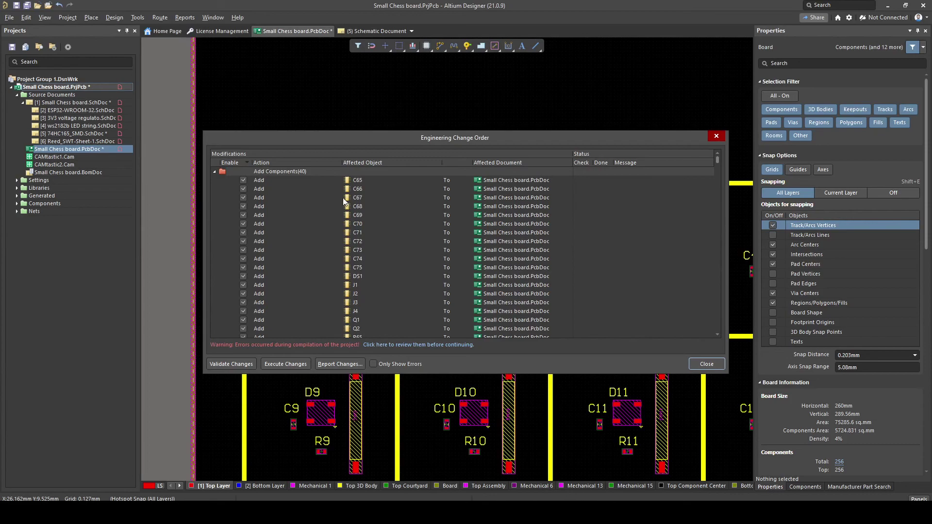
scroll(359, 242, "down", 20)
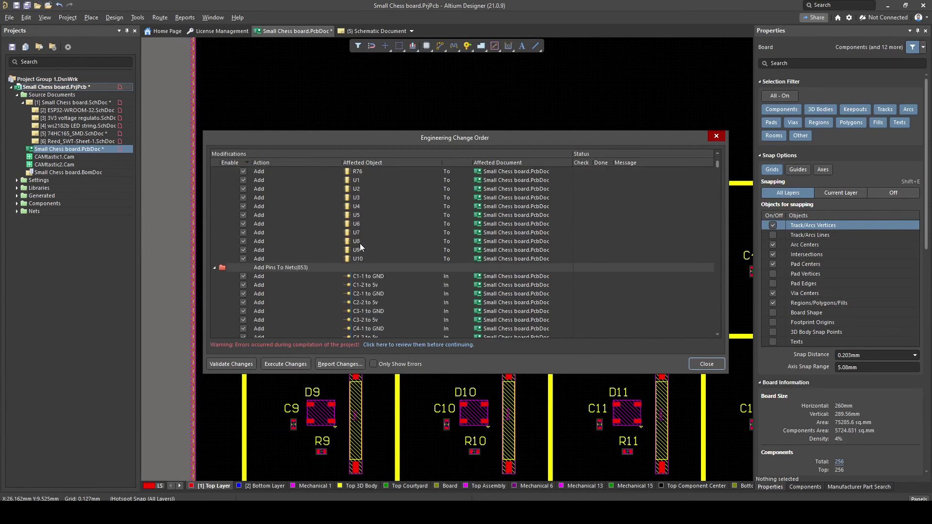
scroll(343, 242, "down", 20)
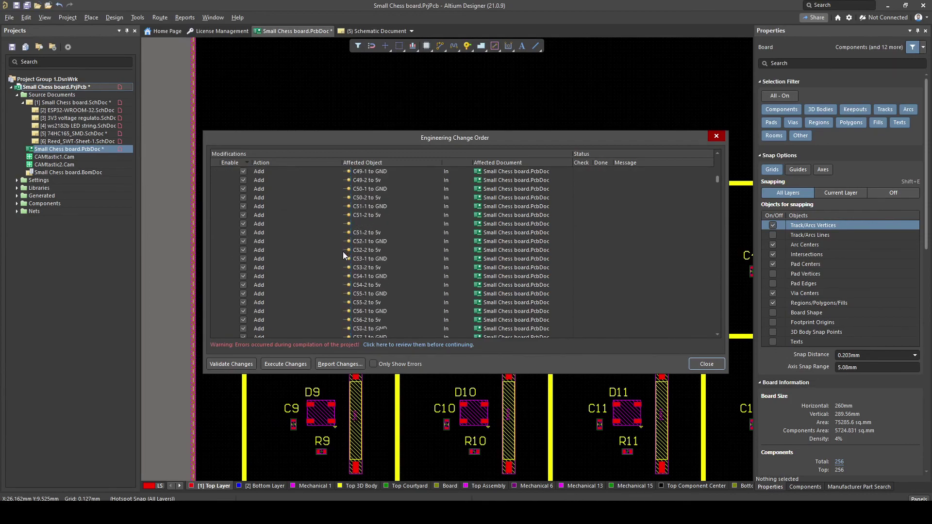
scroll(344, 258, "up", 7)
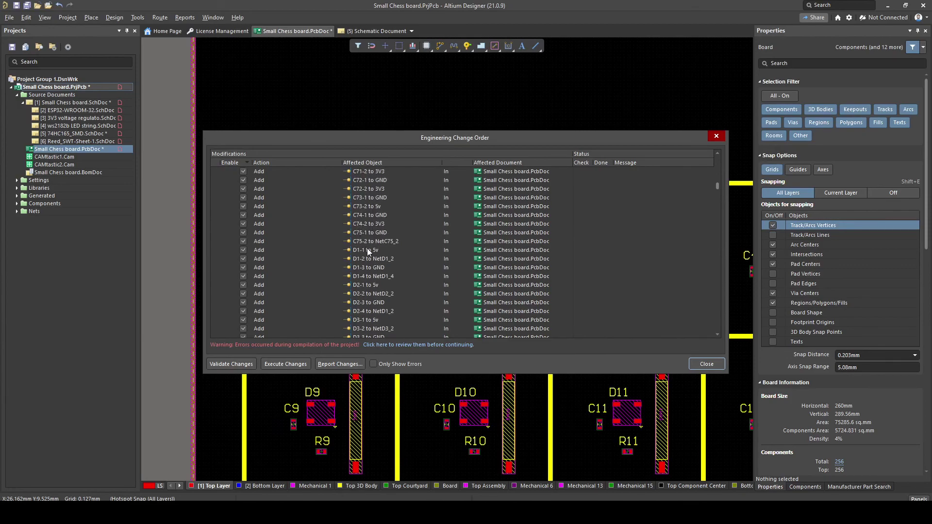
left_click_drag(718, 180, 729, 335)
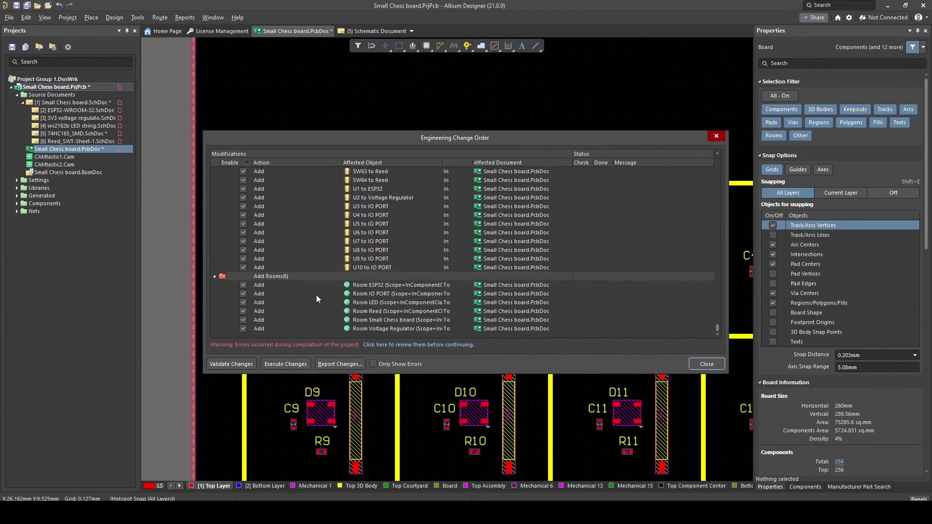
left_click(241, 286)
left_click(244, 293)
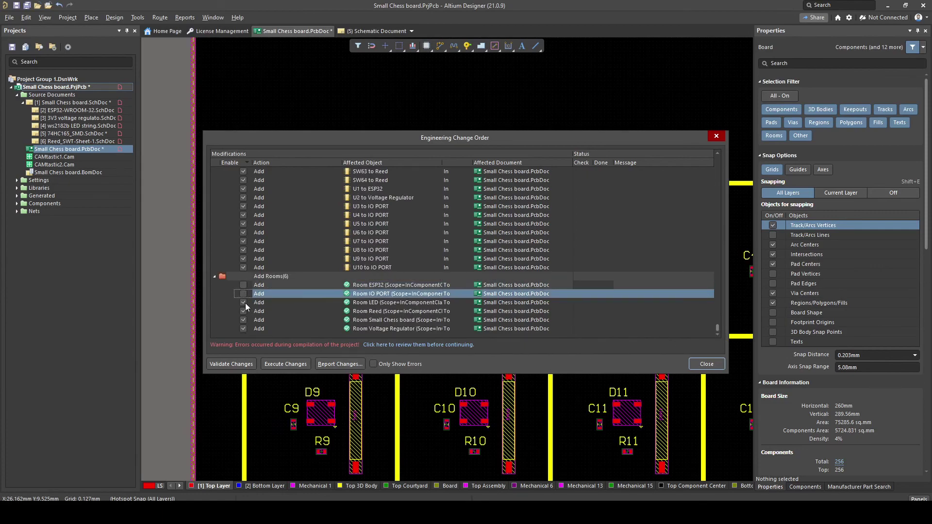
left_click(246, 303)
left_click(246, 312)
left_click(246, 320)
left_click(245, 328)
left_click(276, 363)
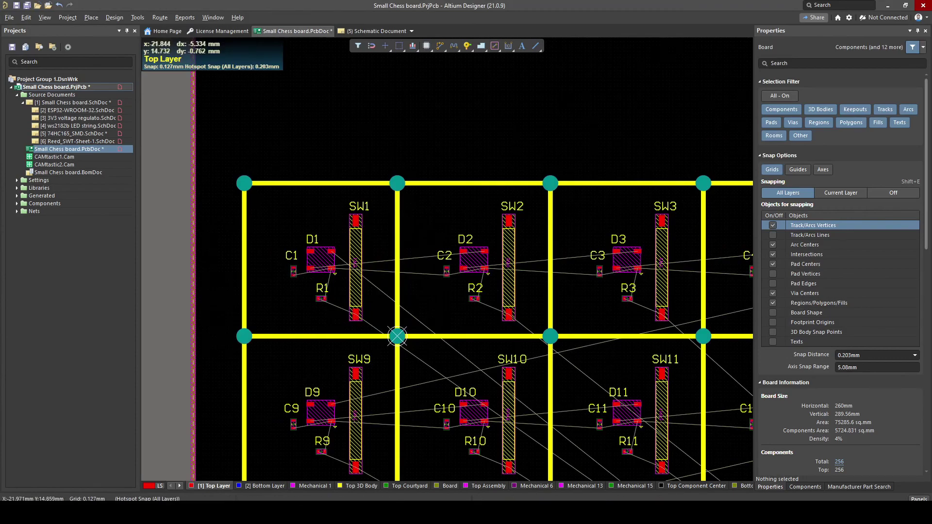
- Try to route the NetD1_2 track on the top layer from D1's pad 2 towards D2's pad 4
scroll(282, 259, "up", 5, "ctrl")
scroll(460, 245, "down", 3, "ctrl")
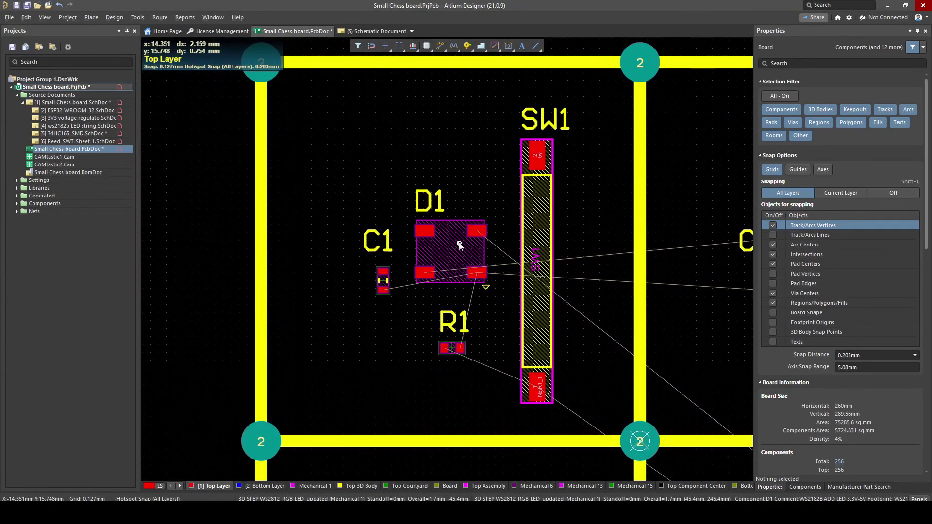
right_click_drag(493, 246, 416, 248)
scroll(401, 267, "up", 3, "ctrl")
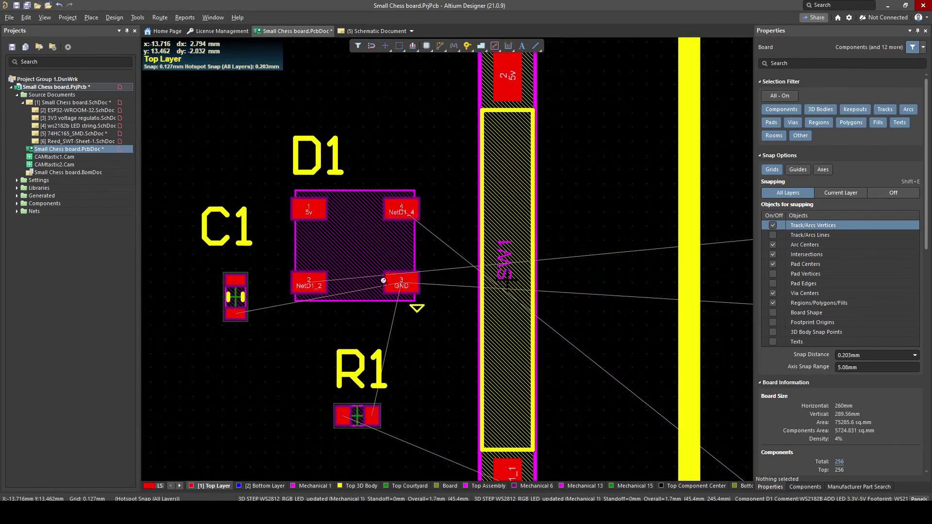
key("p")
key("t")
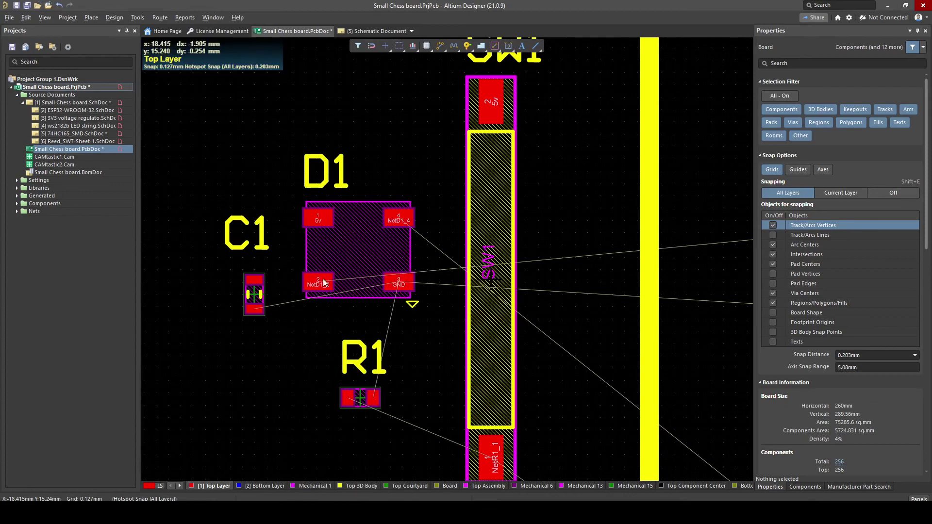
key("ctrl+w")
left_click(319, 287)
scroll(513, 243, "down", 1, "ctrl")
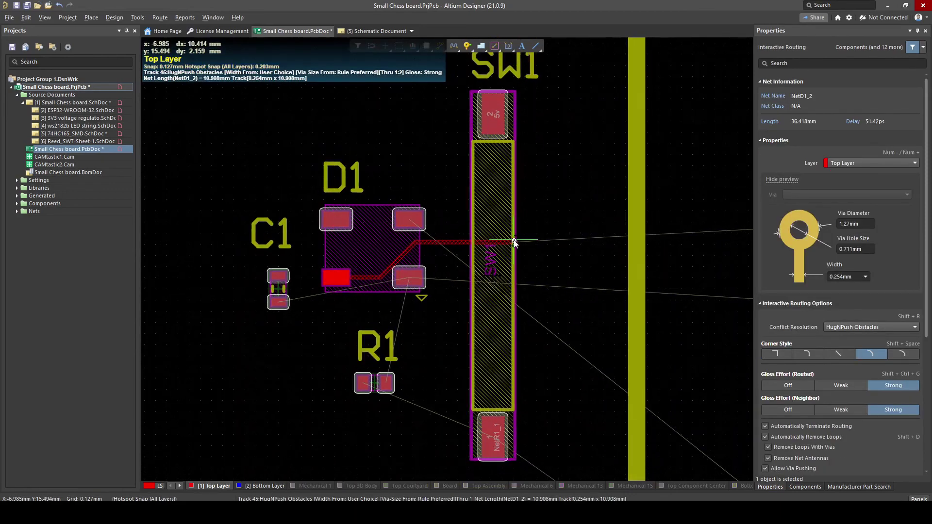
scroll(554, 231, "down", 7, "shift")
key("Escape")
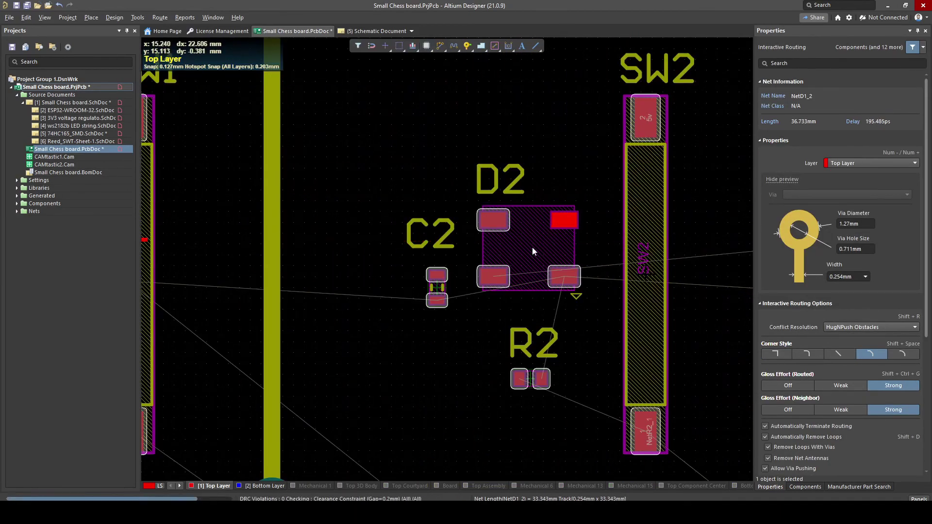
scroll(524, 240, "down", 9, "ctrl")
key("Escape")
- Examine the connection lines and designator order across the chess grid and the imported components beside the board
scroll(596, 329, "down", 5, "ctrl")
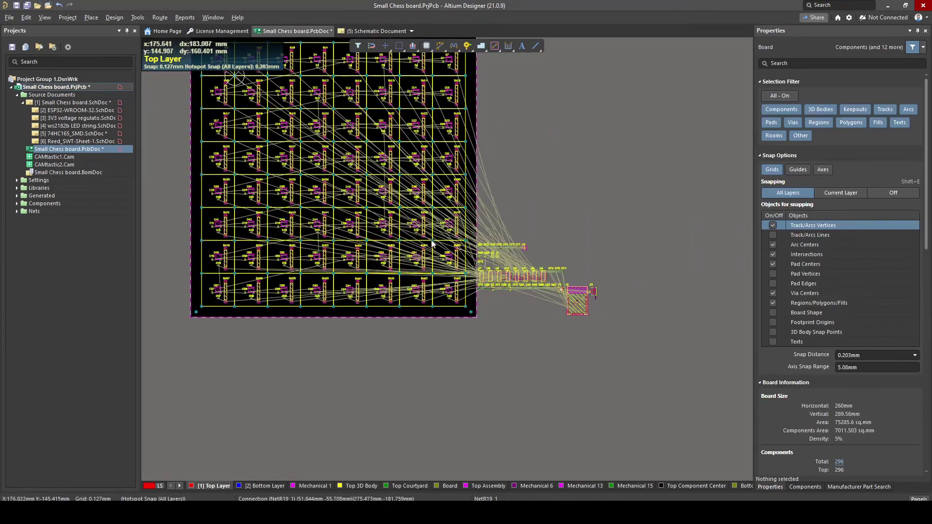
scroll(533, 327, "up", 7, "ctrl")
scroll(537, 292, "up", 1, "ctrl")
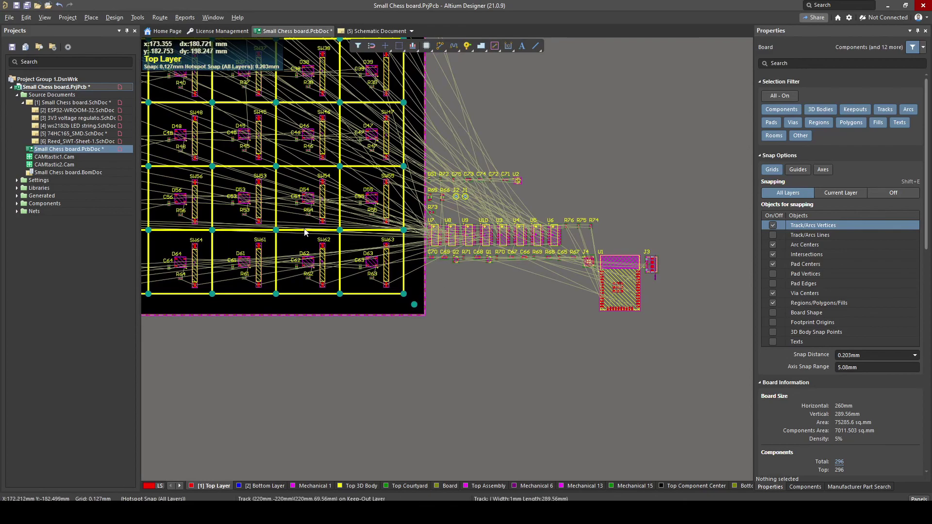
scroll(255, 145, "up", 2, "ctrl")
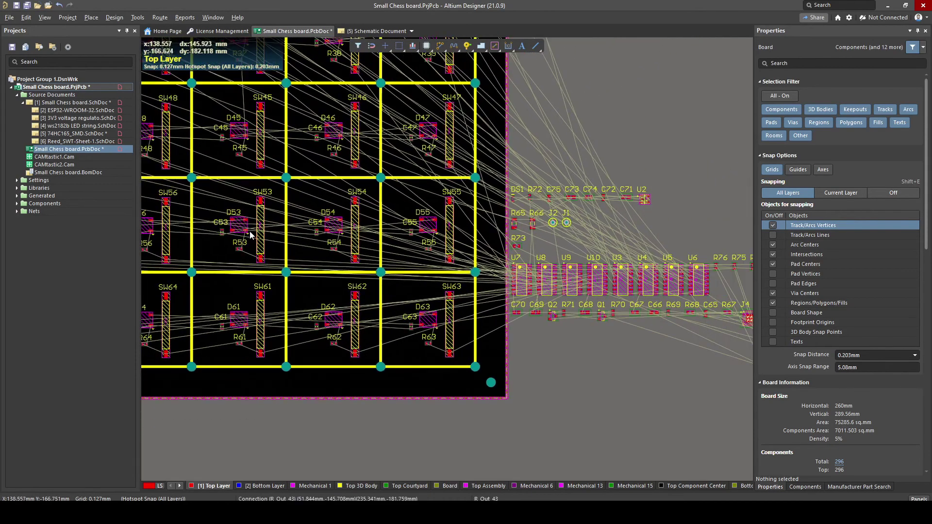
right_click_drag(251, 235, 368, 307)
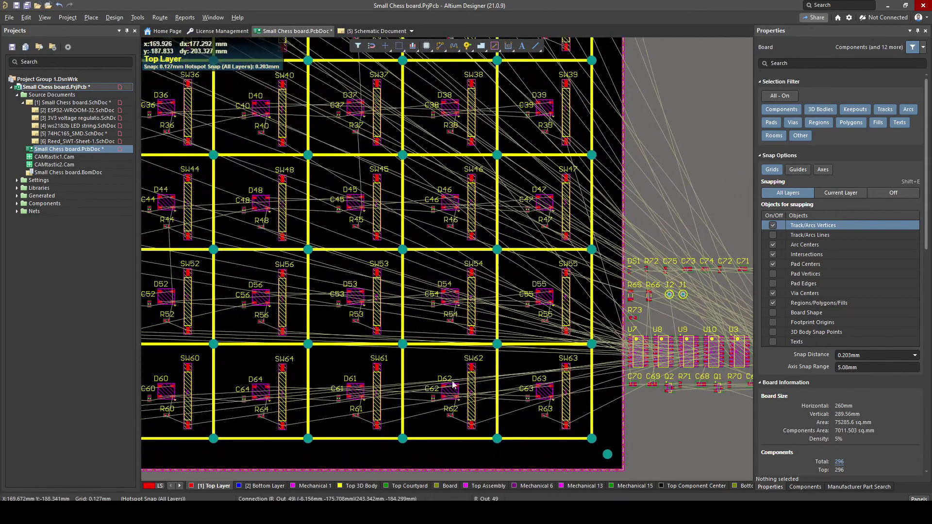
scroll(310, 255, "down", 5, "ctrl")
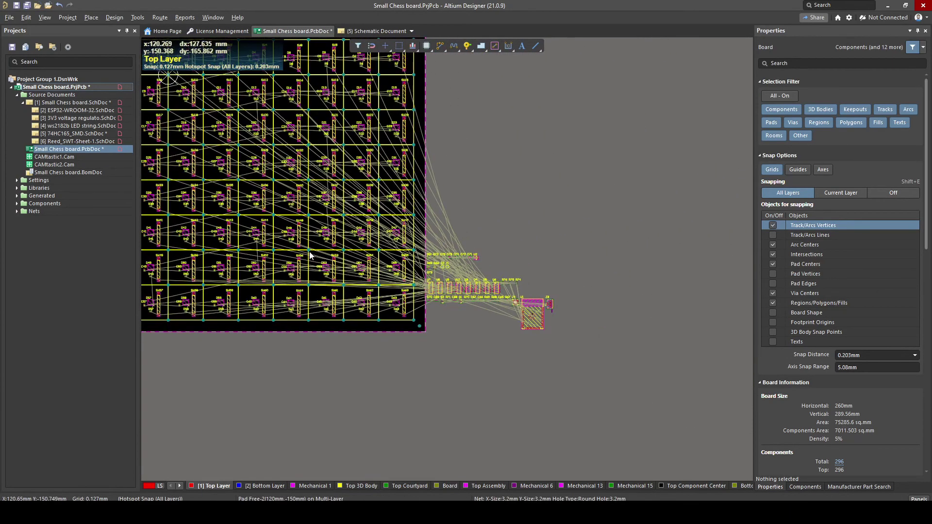
right_click_drag(225, 166, 349, 313)
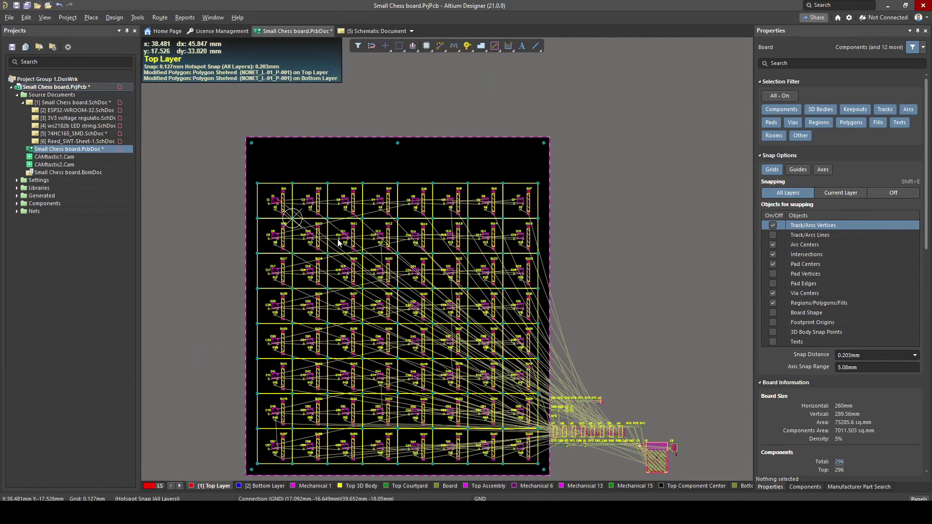
scroll(335, 219, "up", 1, "ctrl")
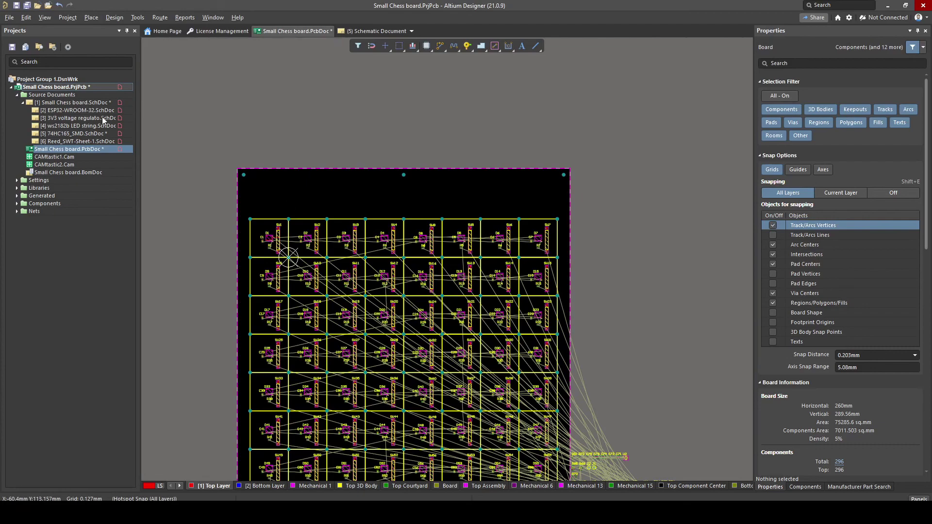
double_click(78, 118)
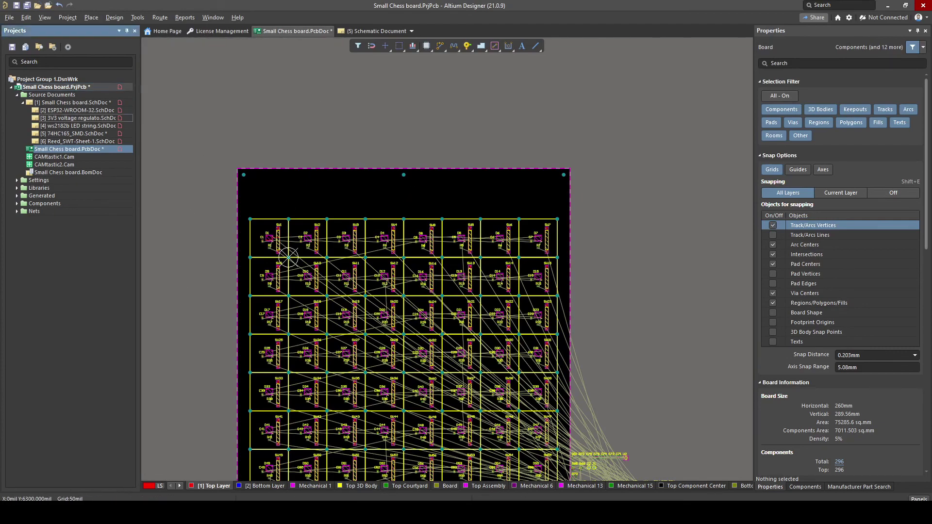
left_click(122, 19)
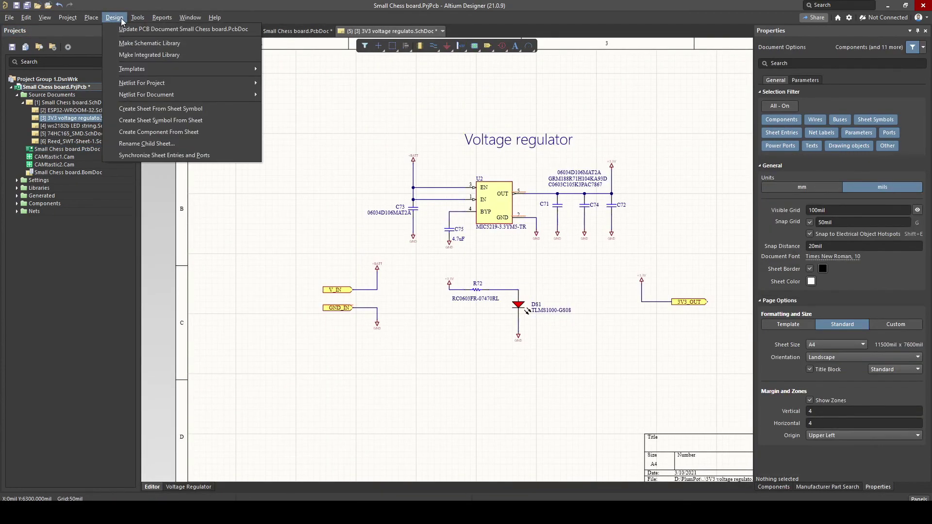
left_click(82, 156)
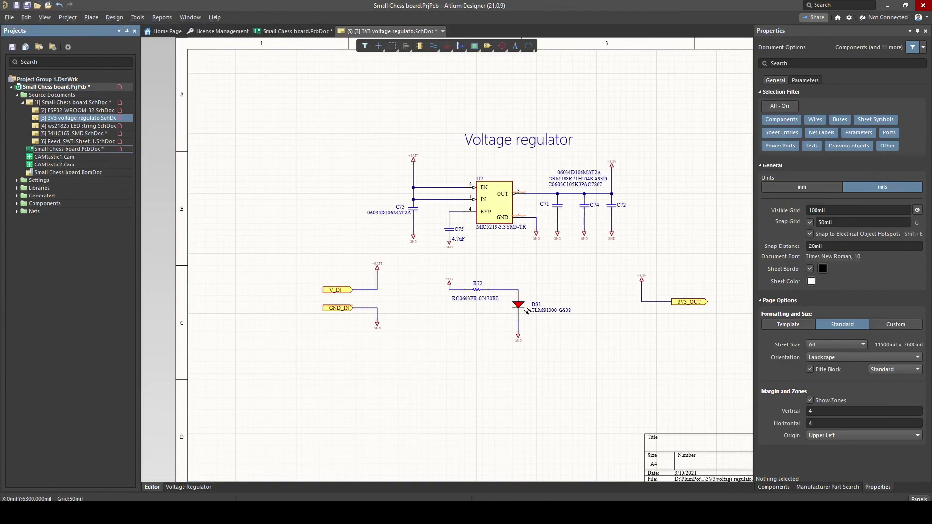
double_click(79, 150)
scroll(467, 278, "up", 1, "ctrl")
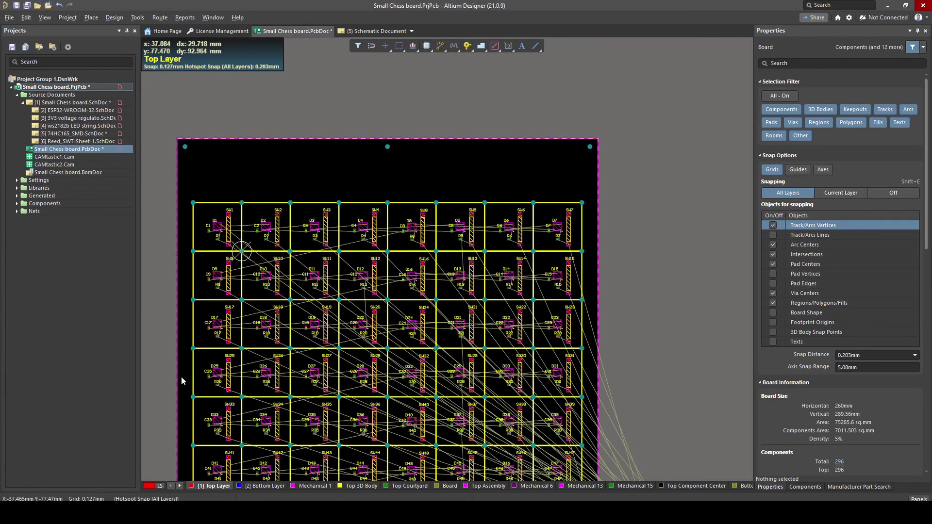
- Set the relative origin at the lower-left corner of the board outline
scroll(239, 262, "up", 2, "ctrl")
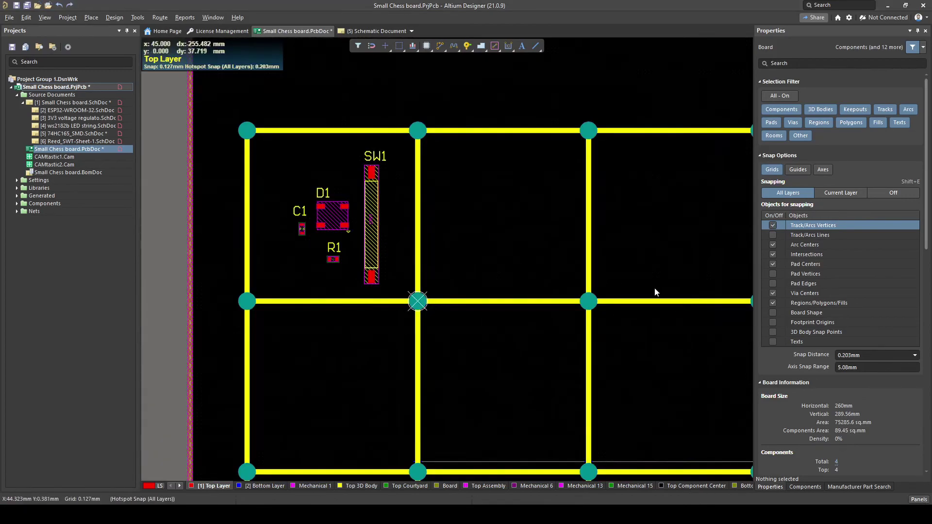
middle_click_drag(365, 248, 344, 240)
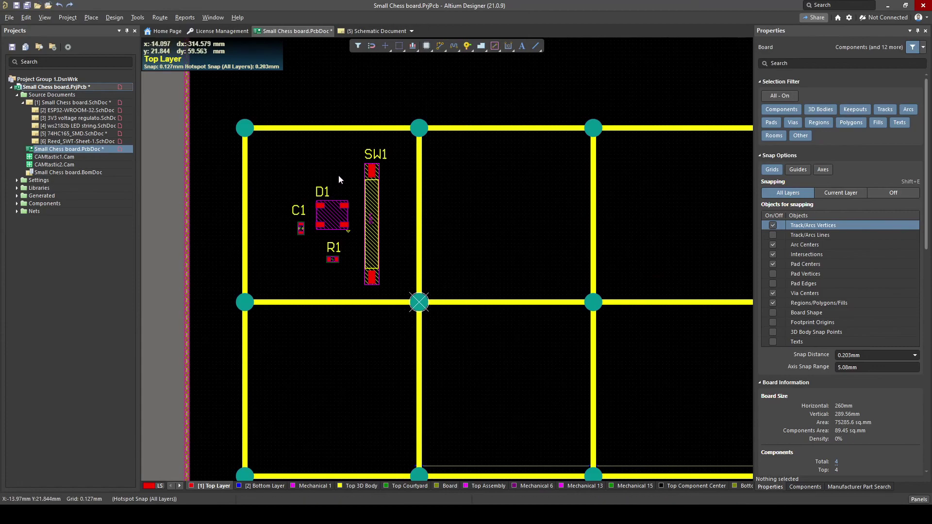
right_click(269, 281)
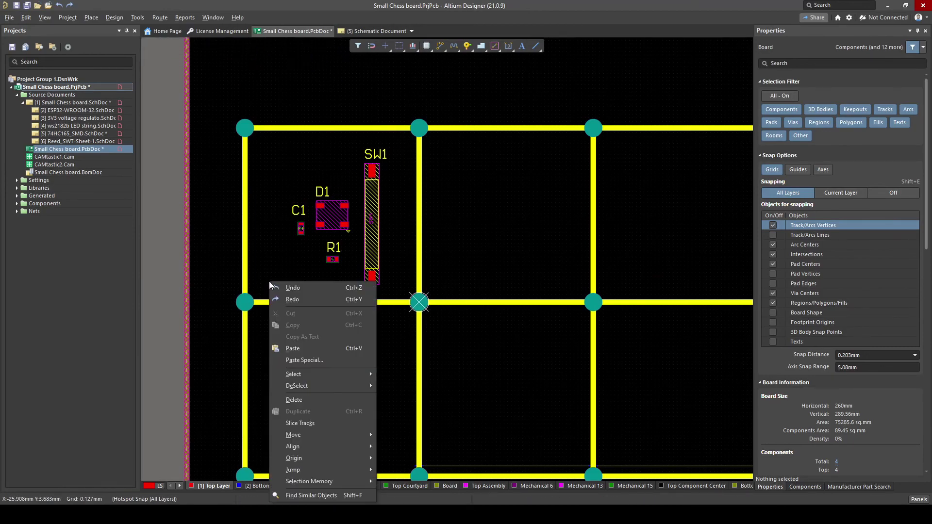
key("o")
key("s")
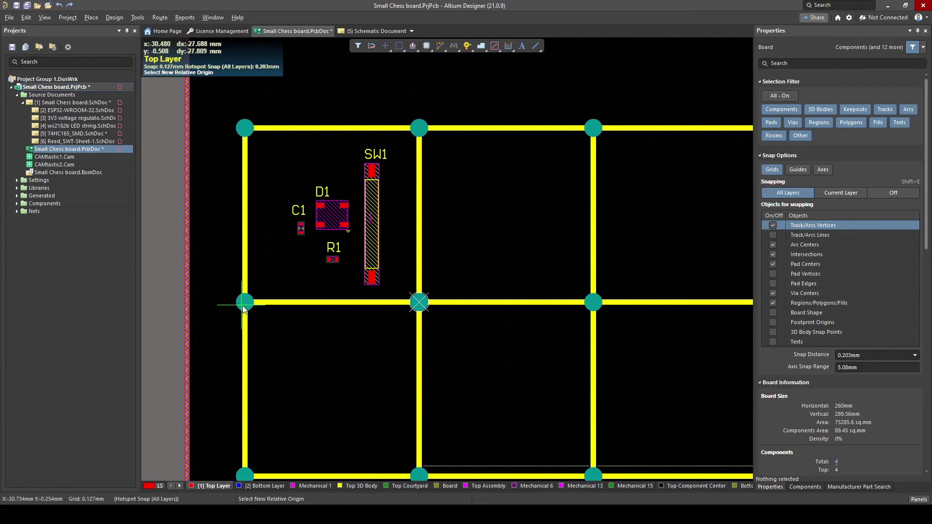
scroll(245, 300, "up", 5, "ctrl")
scroll(252, 290, "down", 9, "ctrl")
scroll(253, 335, "down", 4)
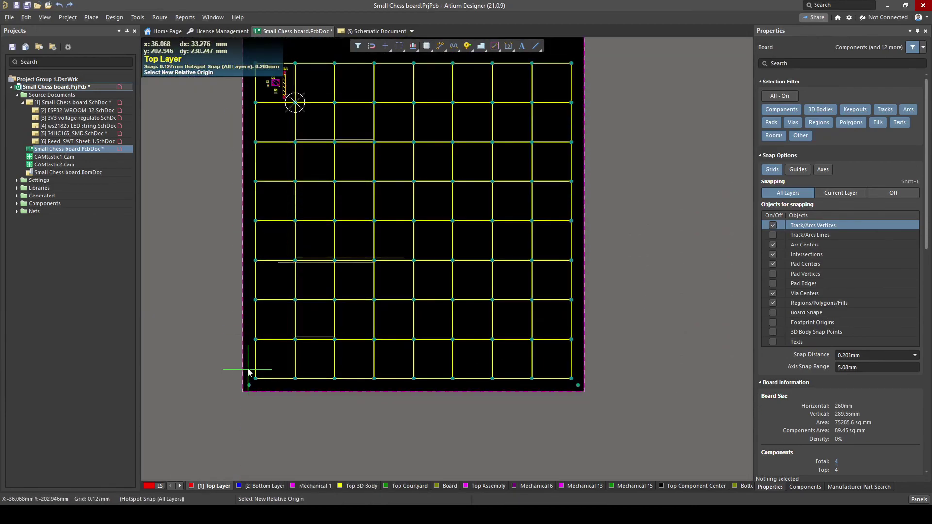
scroll(250, 340, "up", 3, "ctrl")
scroll(261, 413, "up", 5, "ctrl")
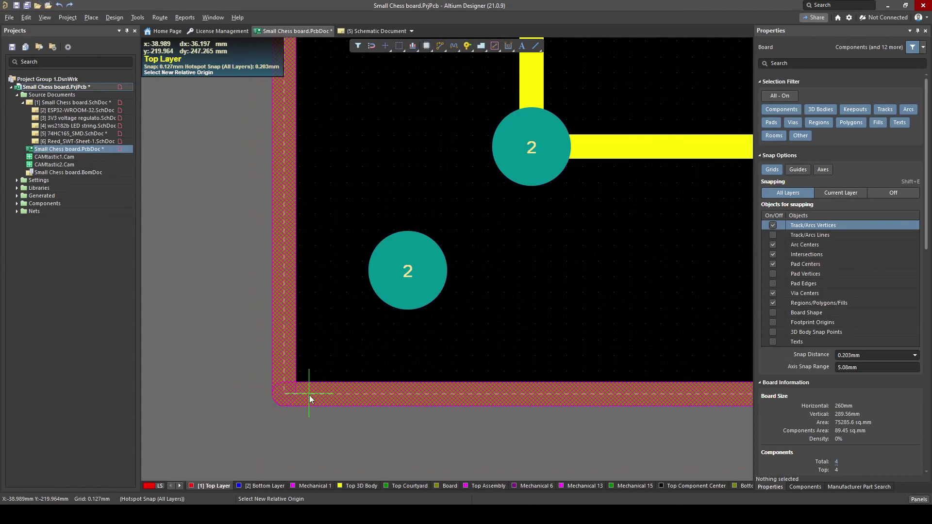
left_click(285, 395)
scroll(323, 327, "down", 8, "ctrl")
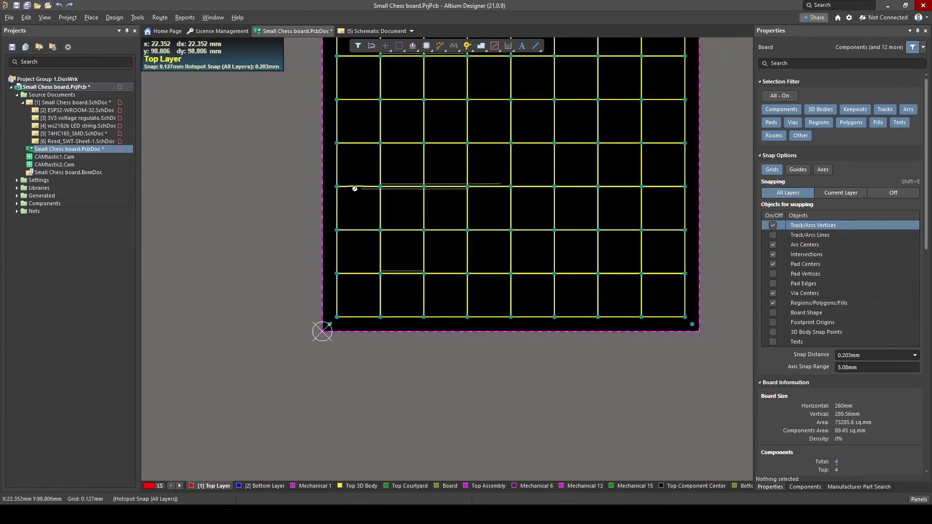
- Copy C1, D1, R1 and SW1 from the first square, using the square's lower-left grid corner as the reference point
scroll(354, 245, "up", 6, "ctrl")
scroll(418, 163, "up", 4, "ctrl")
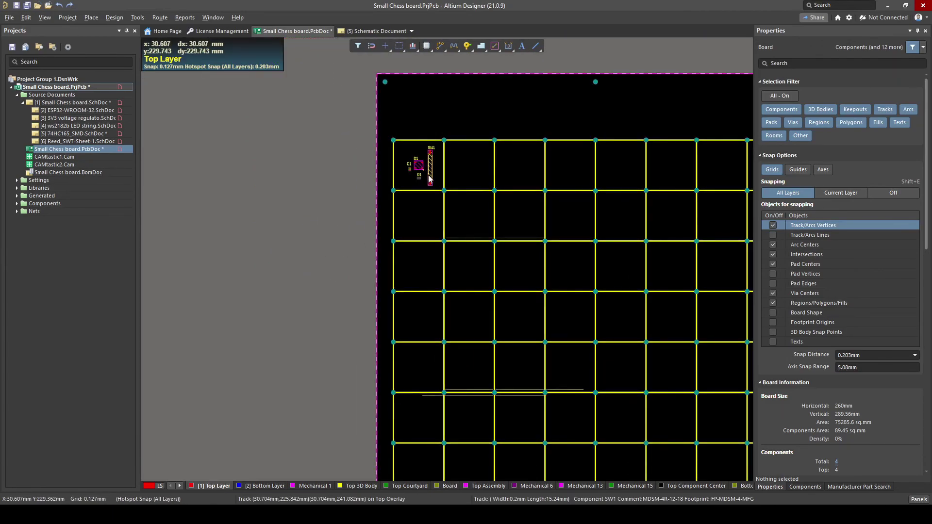
scroll(424, 173, "down", 3, "ctrl")
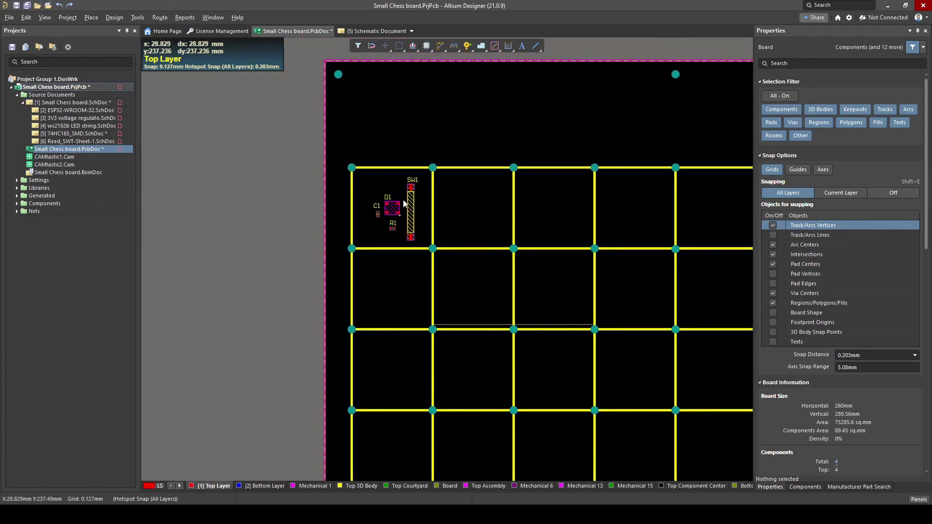
left_click_drag(426, 184, 373, 239)
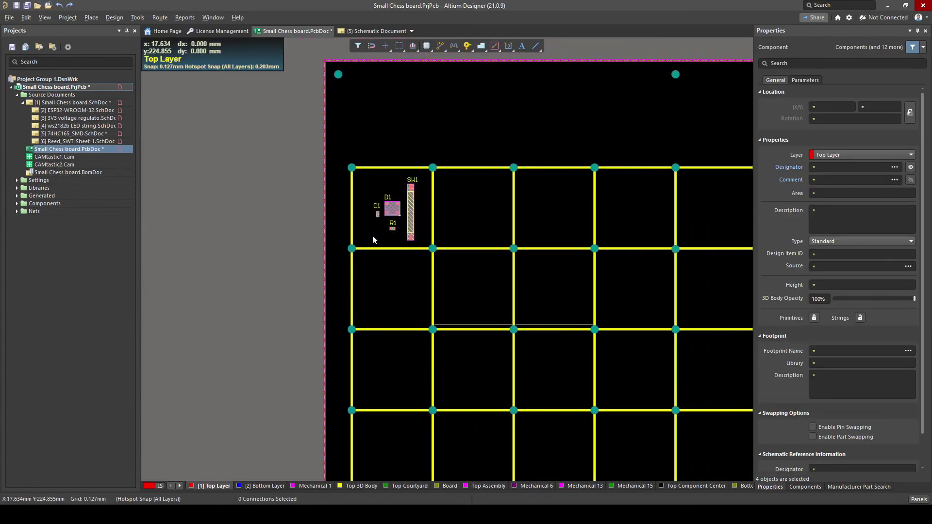
key("ctrl+c")
scroll(363, 250, "up", 5, "ctrl")
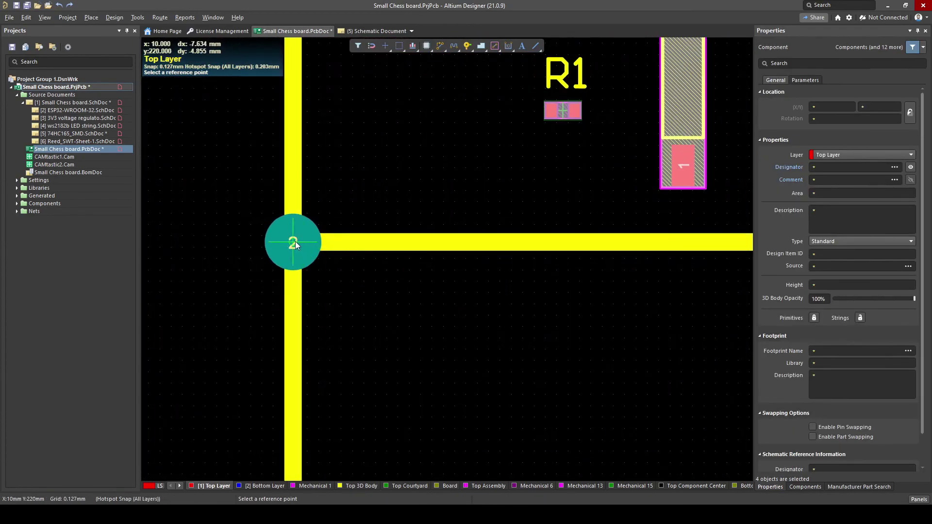
scroll(363, 208, "down", 4, "ctrl")
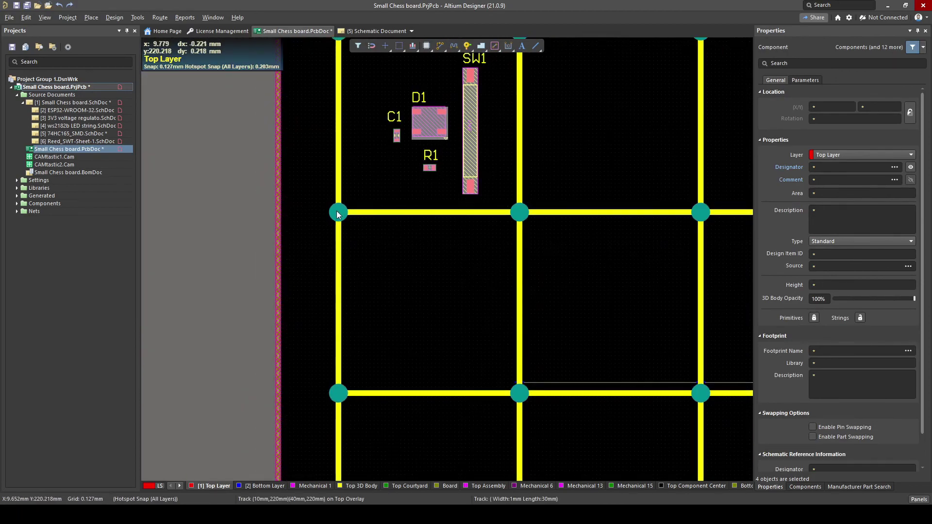
key("ctrl+v")
scroll(520, 213, "up", 1, "ctrl")
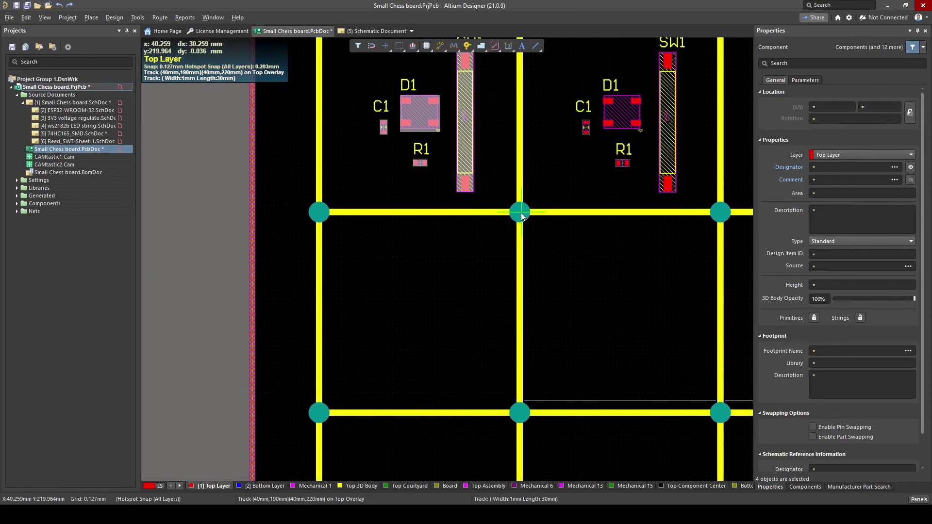
scroll(519, 214, "down", 3, "ctrl")
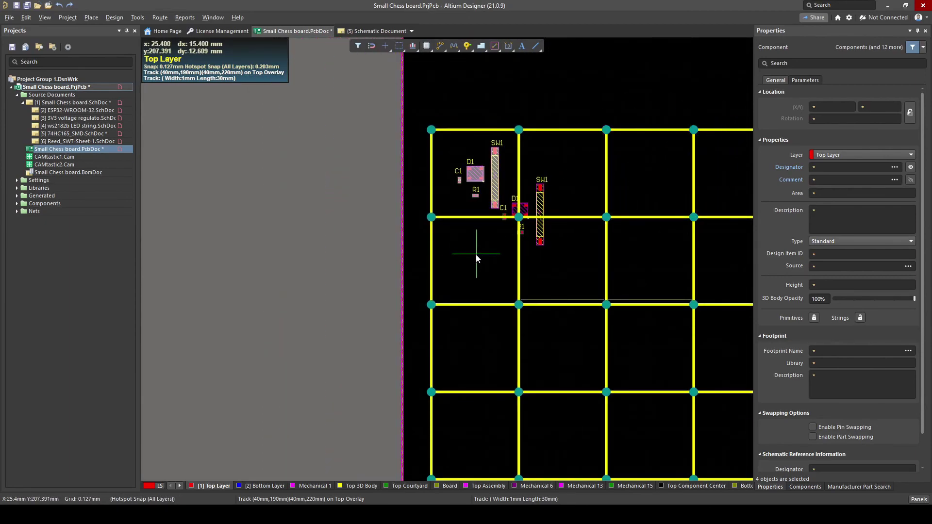
key("Escape")
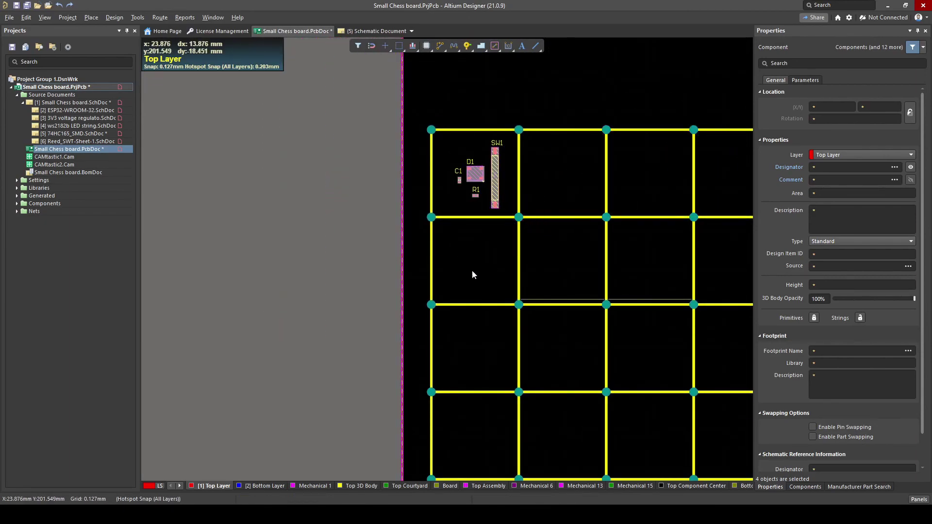
- Recopy the square's four parts from its lower-left corner and paste them along the first row as an eight-item linear array with 25.4 mm X-spacing
scroll(466, 207, "up", 3, "ctrl")
scroll(393, 231, "up", 2, "ctrl")
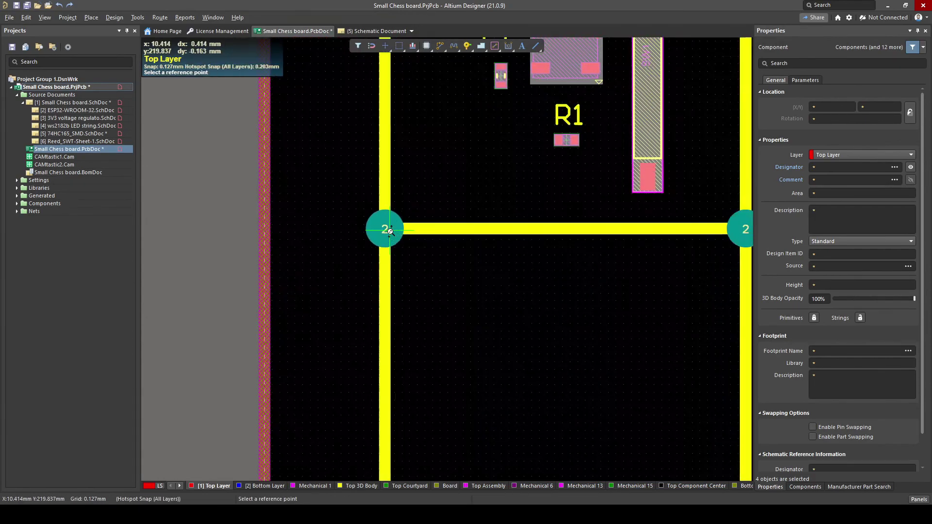
scroll(388, 132, "down", 5, "ctrl")
left_click(284, 103)
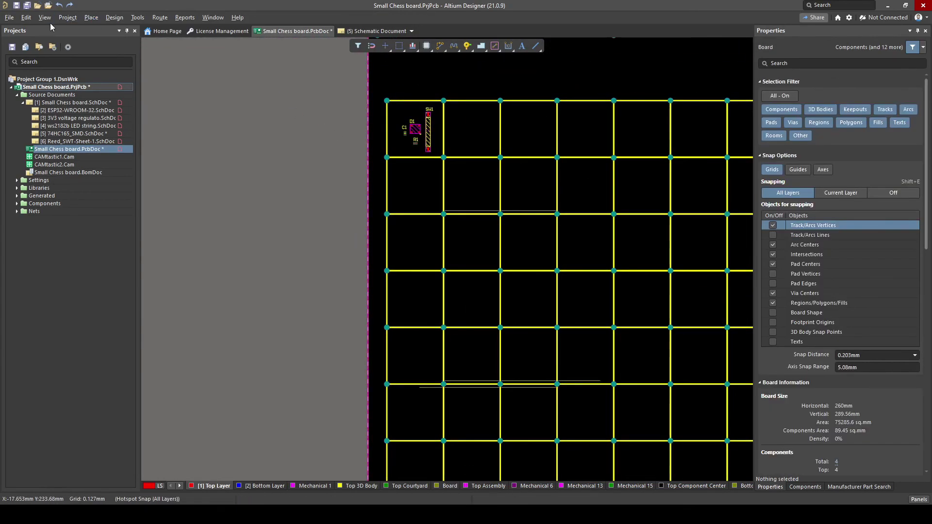
left_click(26, 18)
left_click(48, 83)
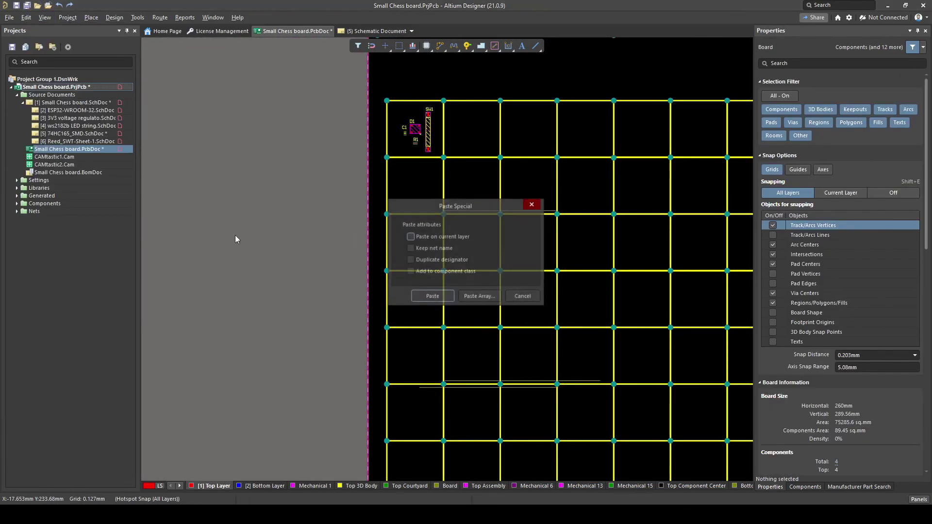
left_click(480, 298)
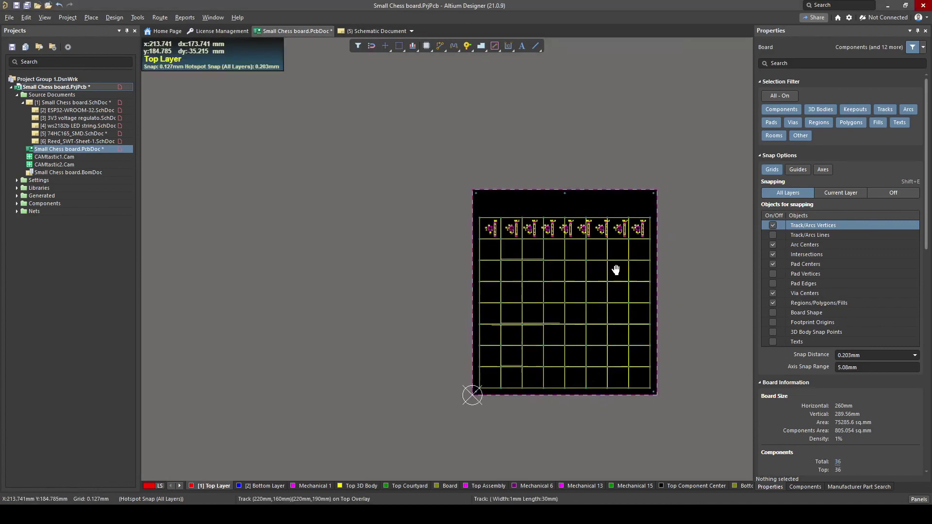
- Check the pasted parts' spacing against the squares of the first row, and undo the array paste
right_click_drag(616, 270, 549, 277)
scroll(388, 270, "up", 4, "ctrl")
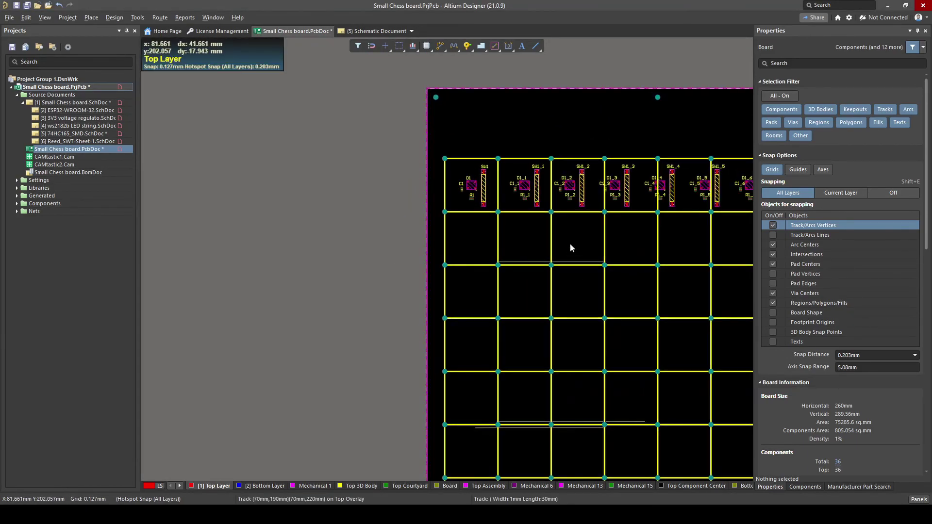
right_click_drag(570, 247, 471, 274)
middle_click_drag(401, 243, 401, 234)
scroll(402, 234, "up", 5, "ctrl")
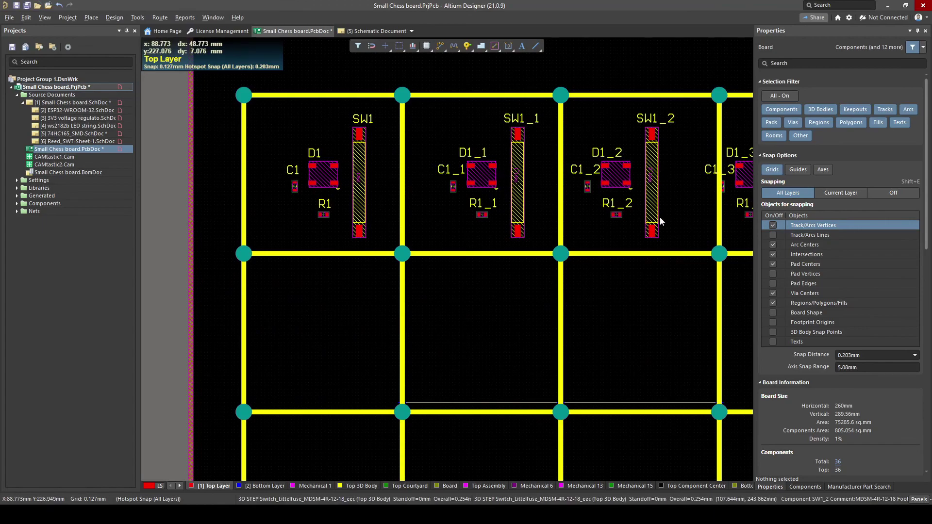
scroll(526, 218, "down", 2, "ctrl")
right_click_drag(665, 256, 573, 273)
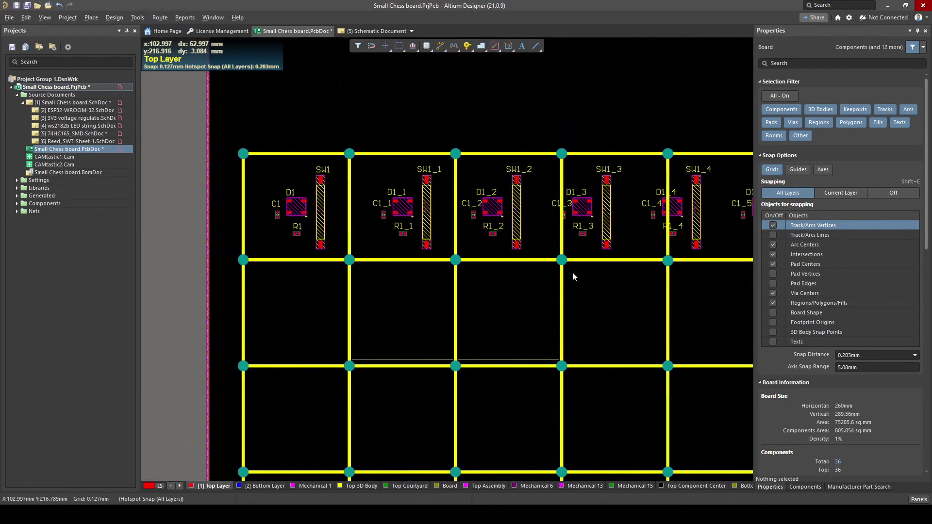
key("ctrl+z")
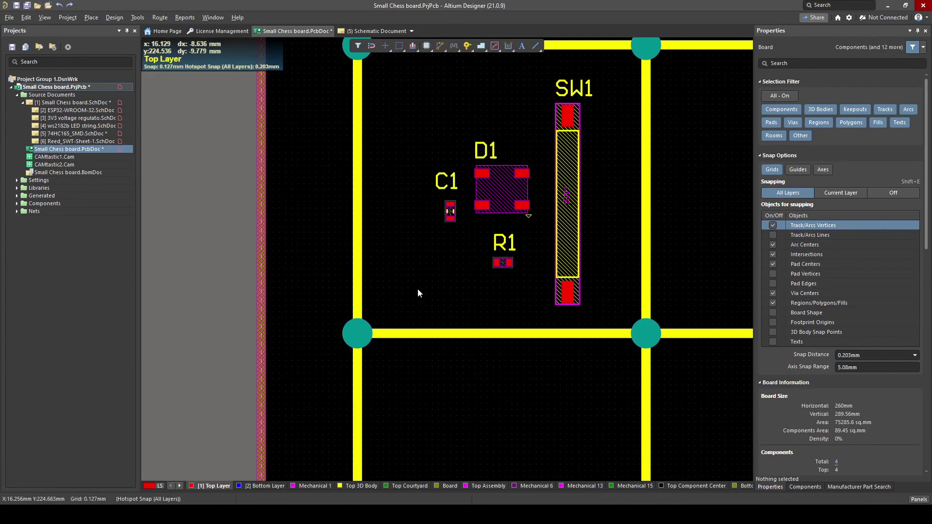
- Examine the placement of C1, D1, R1 and SW1 within the first square
scroll(418, 289, "down", 1, "ctrl")
right_click_drag(527, 268, 430, 278)
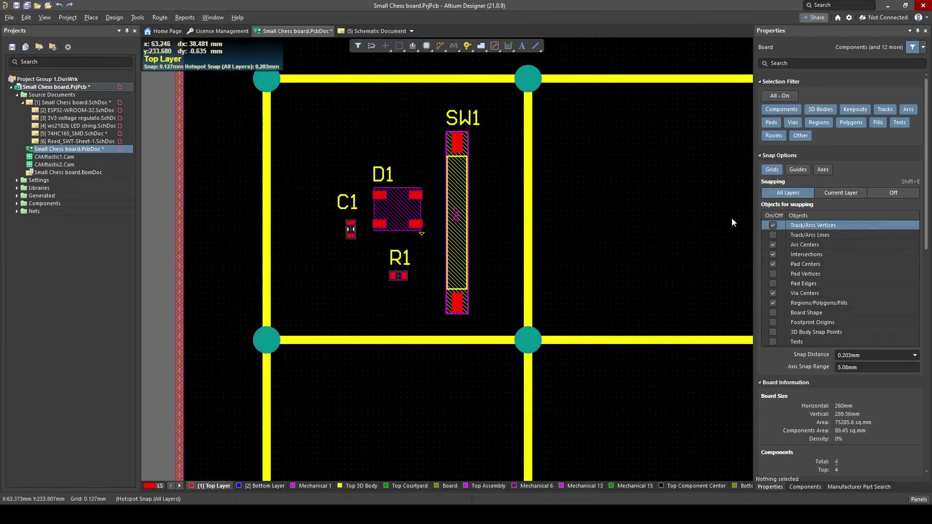
scroll(590, 315, "down", 1, "ctrl")
scroll(619, 312, "right", 1, "shift")
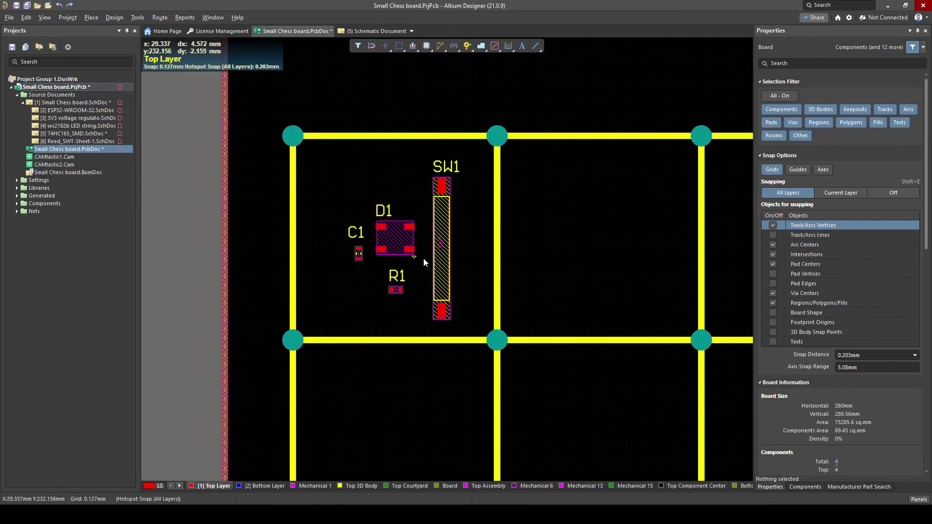
scroll(410, 250, "up", 2, "ctrl")
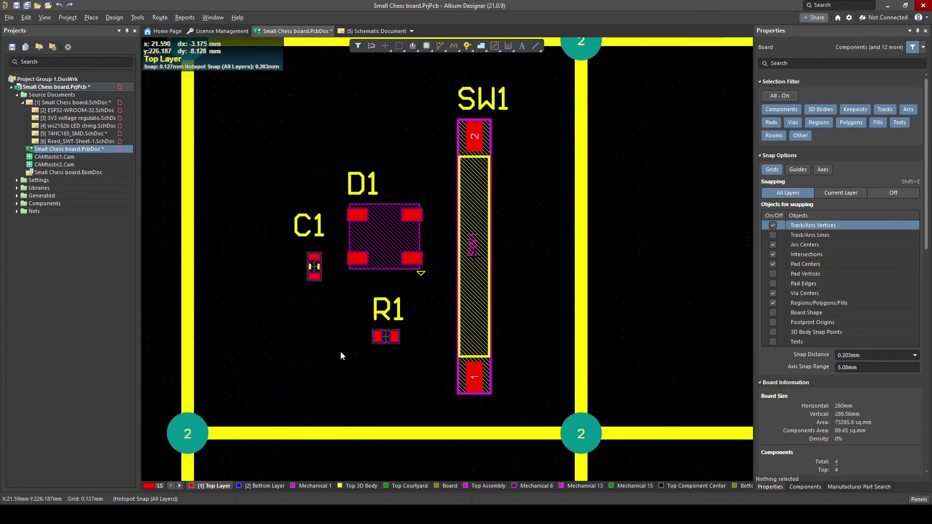
scroll(336, 336, "down", 1, "ctrl")
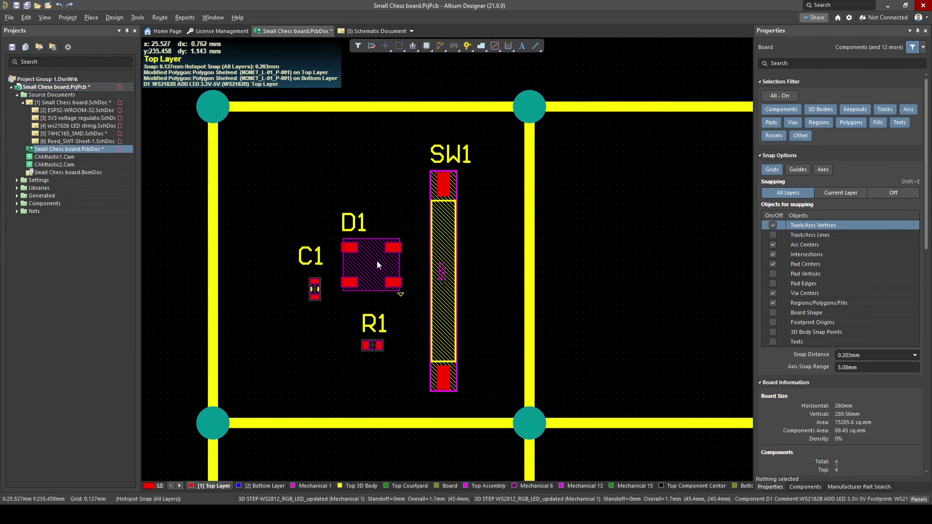
scroll(408, 306, "down", 1, "ctrl")
scroll(409, 302, "down", 1, "ctrl")
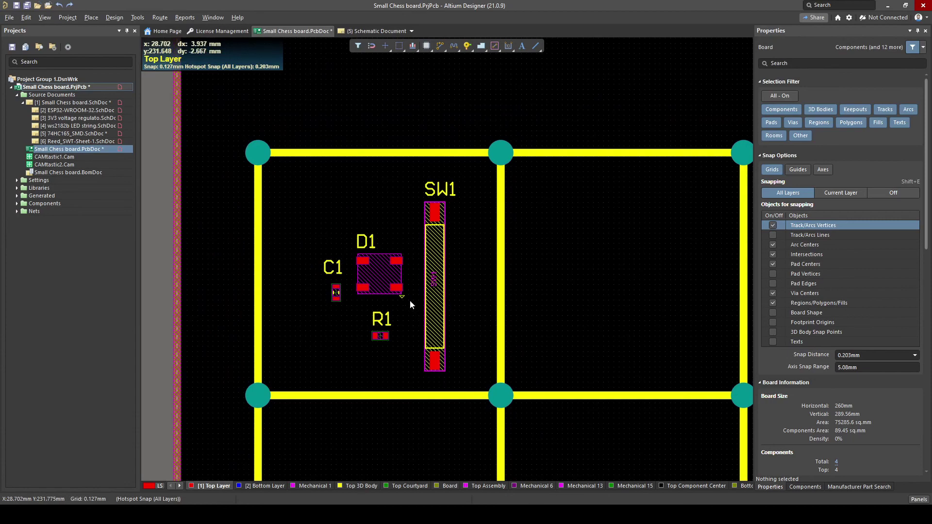
left_click_drag(469, 180, 313, 372)
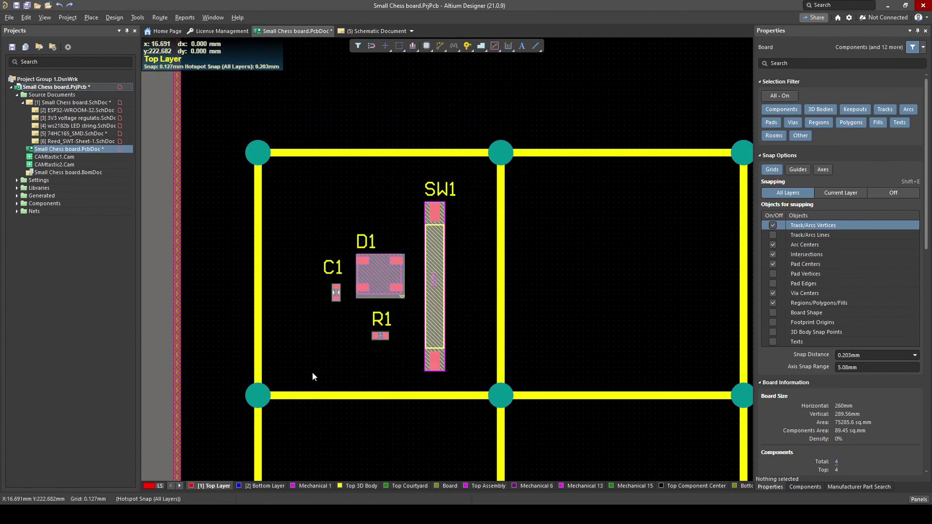
key("ctrl+c")
scroll(272, 399, "up", 6, "ctrl")
scroll(271, 399, "up", 1, "ctrl")
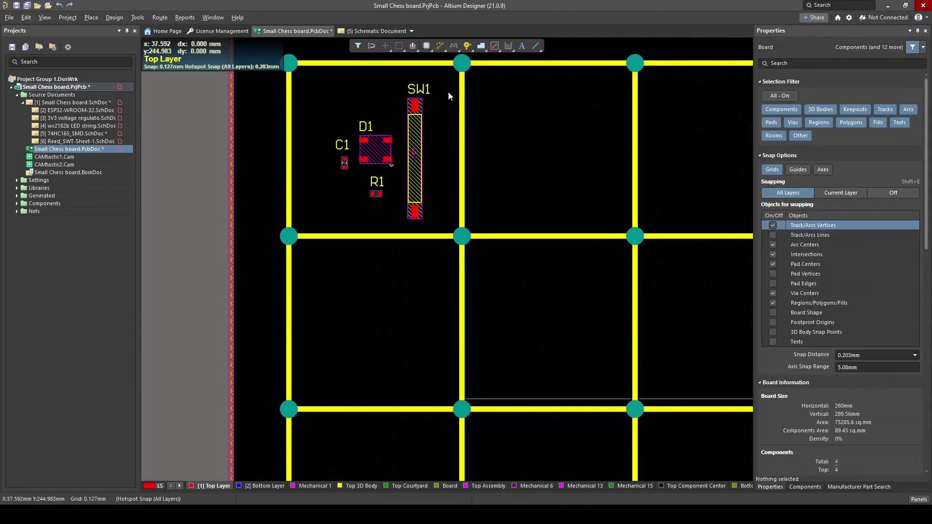
- Cut C1, D1, R1 and SW1 out of the first square, using its lower-left grid corner as the reference point
left_click_drag(448, 92, 337, 216)
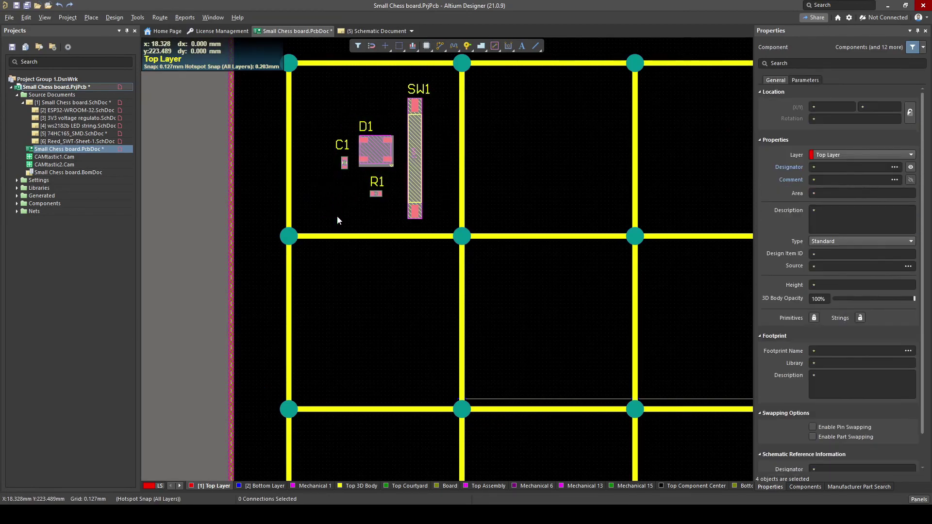
key("ctrl+c")
left_click(478, 275)
- Paste the parts as a linear array of 8 items with 30 mm X-spacing and 0 mm Y-spacing, starting at the first square's lower-left corner
key("ctrl+shift+v")
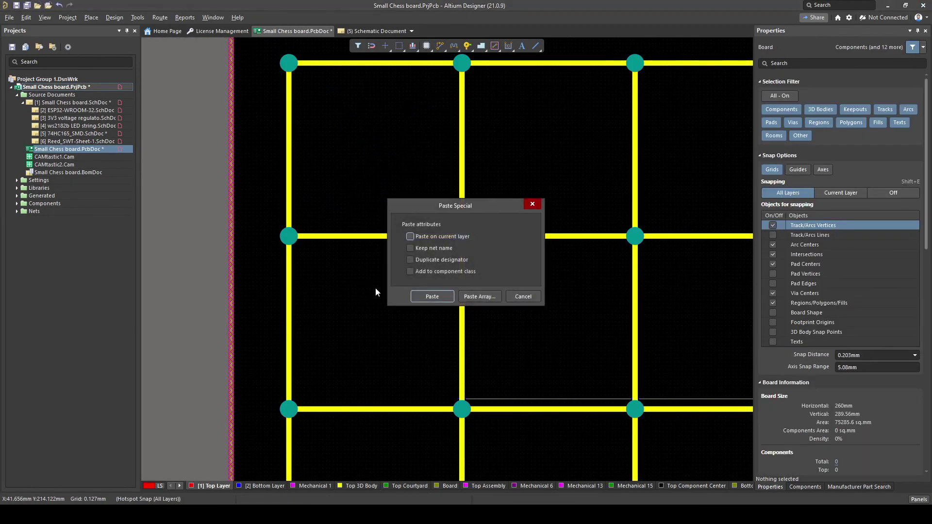
left_click(481, 297)
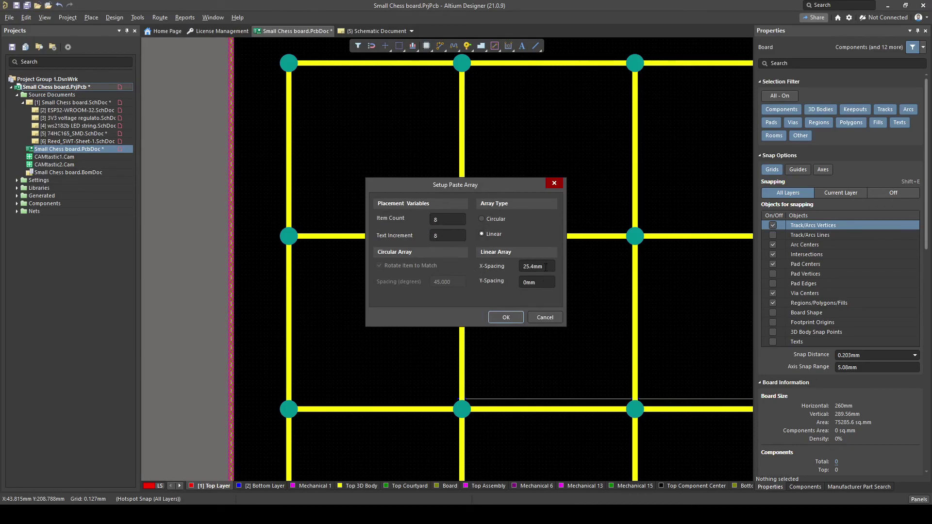
left_click(499, 322)
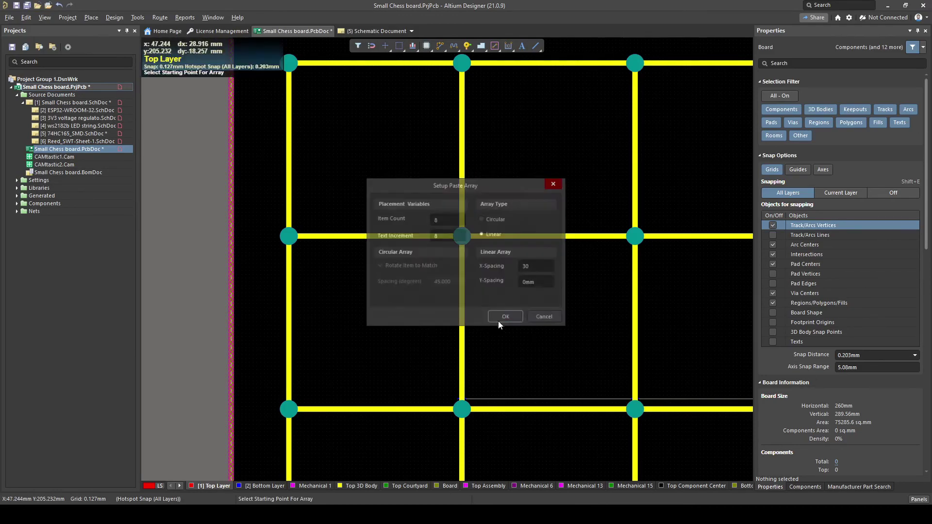
left_click(289, 236)
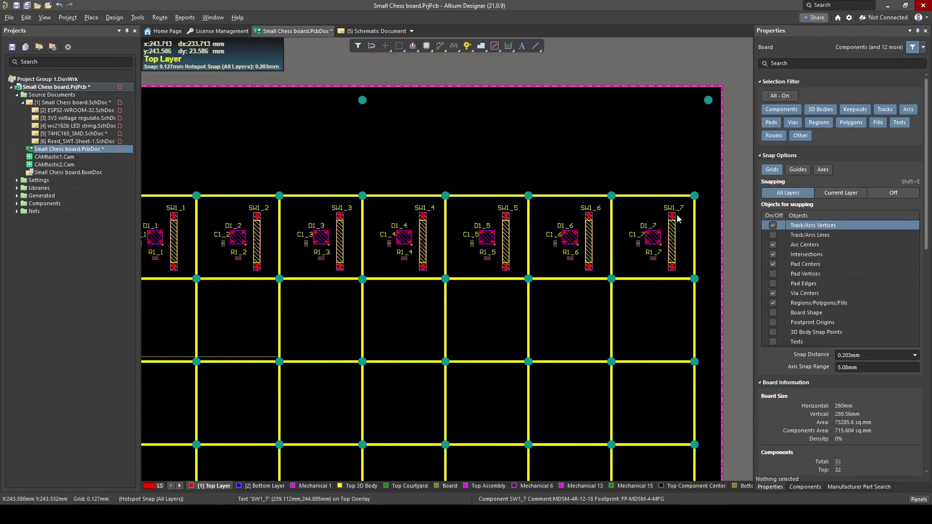
- Paste a second linear array of 8 items with 30 mm X-spacing along the second row, starting at its first square's lower-left corner
right_click_drag(269, 275, 645, 190)
scroll(395, 263, "up", 2, "ctrl")
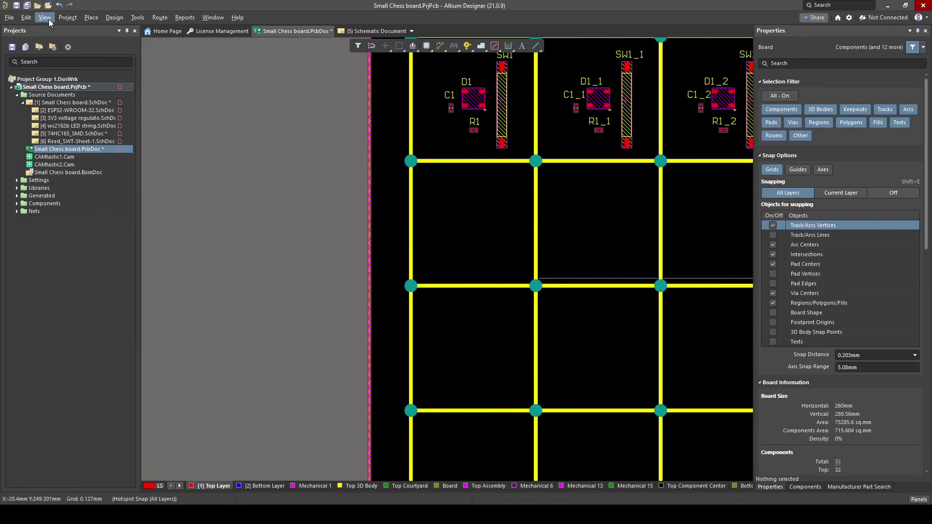
left_click(25, 19)
left_click(53, 100)
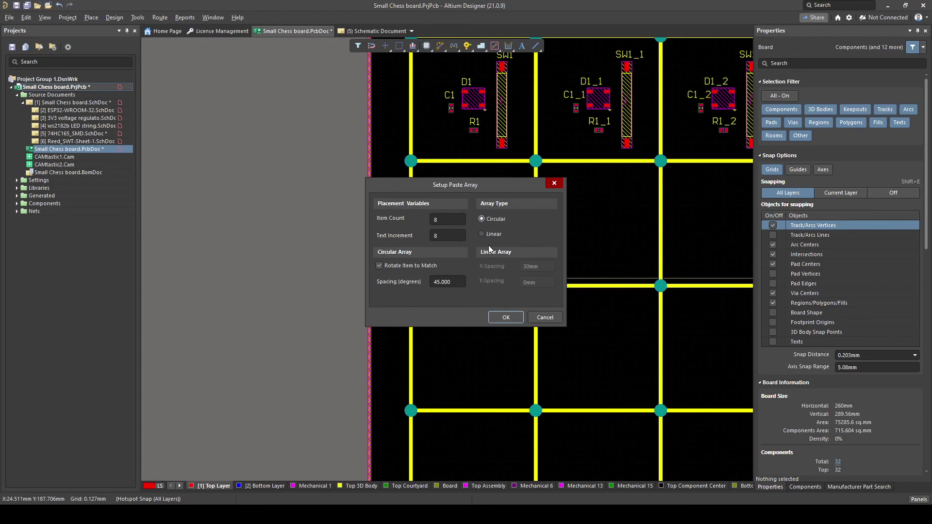
left_click(482, 234)
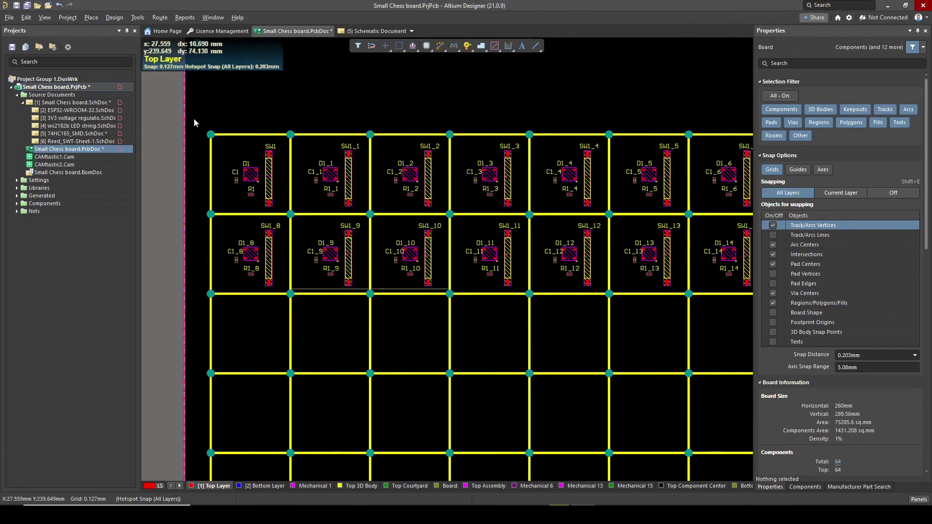
left_click(27, 18)
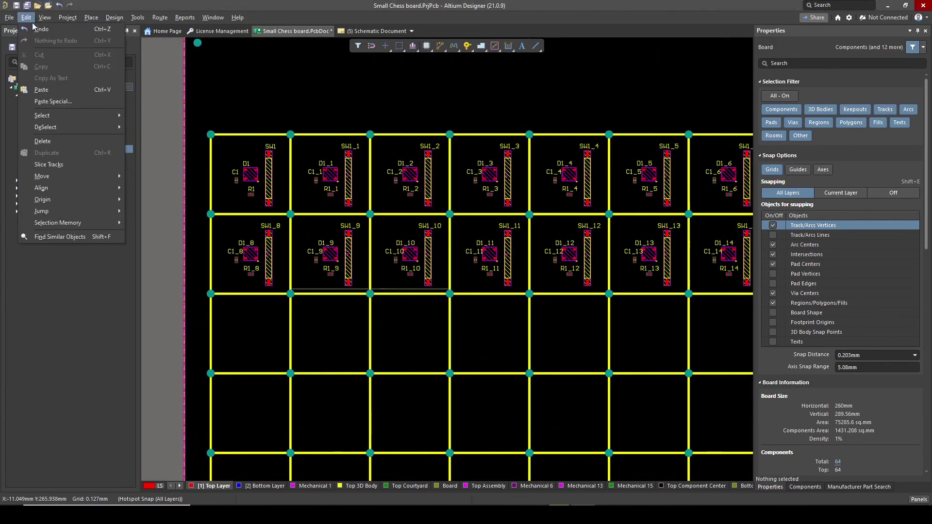
left_click(53, 101)
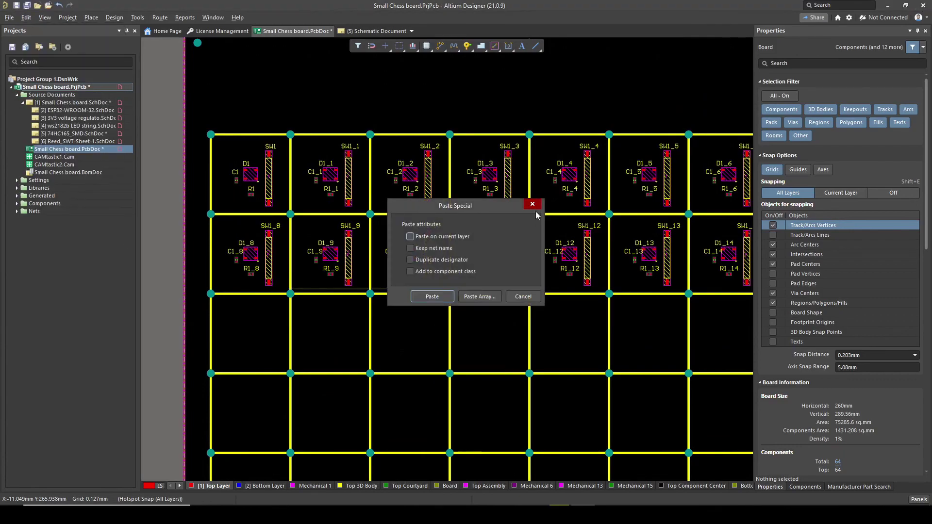
left_click(533, 207)
- Show the two populated rows in single-layer mode with only the top layer highlighted
scroll(536, 210, "down", 4, "ctrl")
scroll(589, 245, "up", 3, "ctrl")
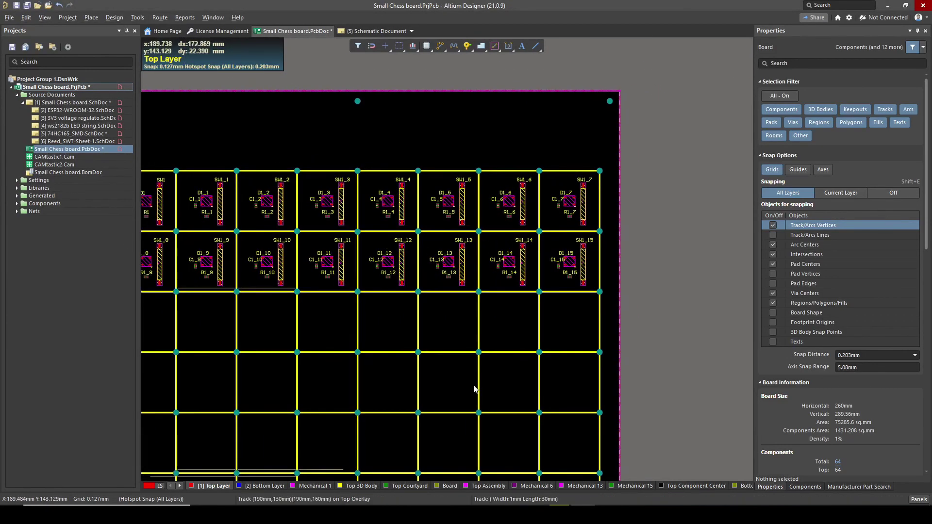
key("shift+s")
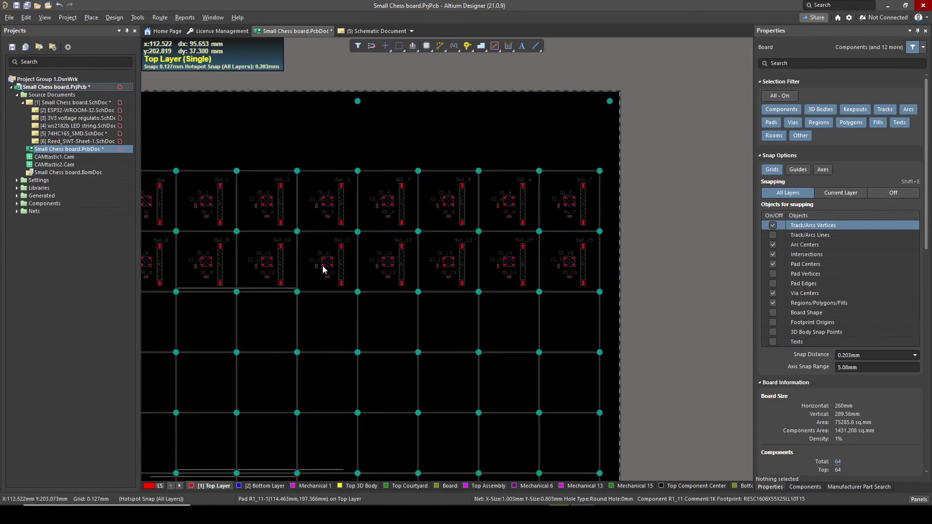
- Copy the parts of both populated rows, using the lower-left corner of the second row's first square as reference
scroll(322, 265, "down", 2, "ctrl")
scroll(470, 266, "up", 3, "ctrl")
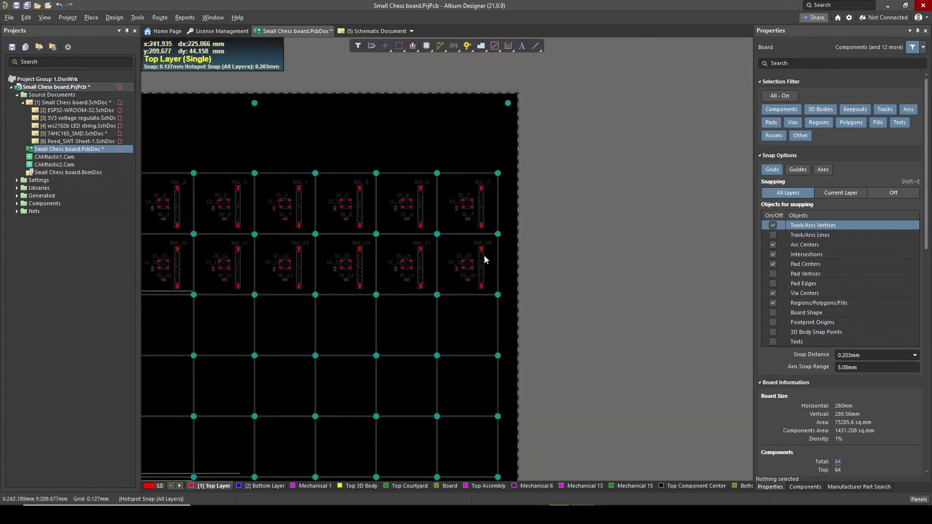
left_click_drag(577, 239, 229, 274)
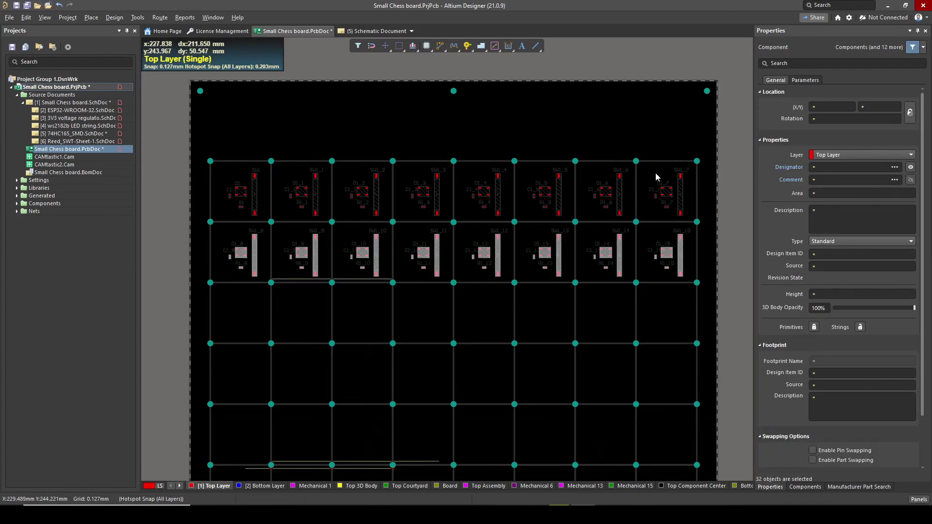
left_click_drag(690, 169, 221, 215)
scroll(211, 236, "up", 4, "ctrl")
key("ctrl+c")
scroll(214, 395, "up", 2, "ctrl")
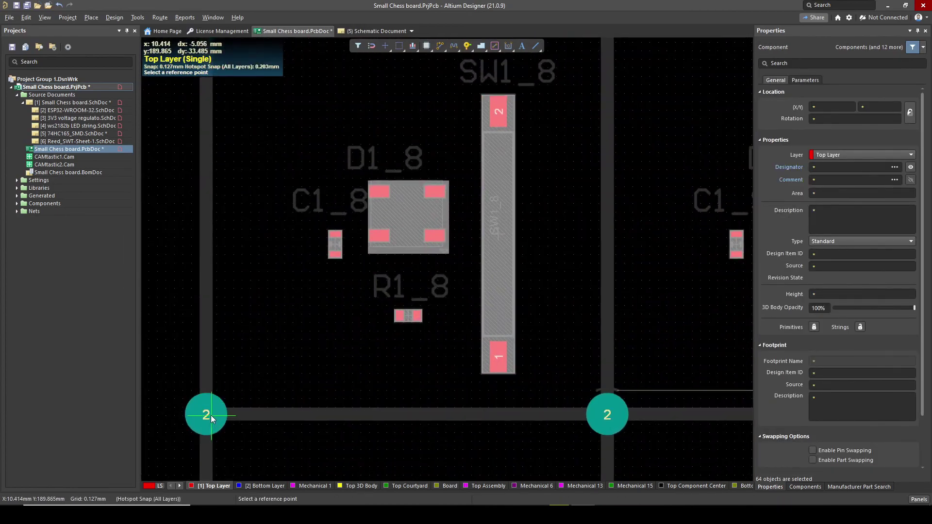
- Paste the copied rows into the third and fourth rows, anchored at the lower-left corner of the fourth row's first square
scroll(258, 353, "down", 5, "ctrl")
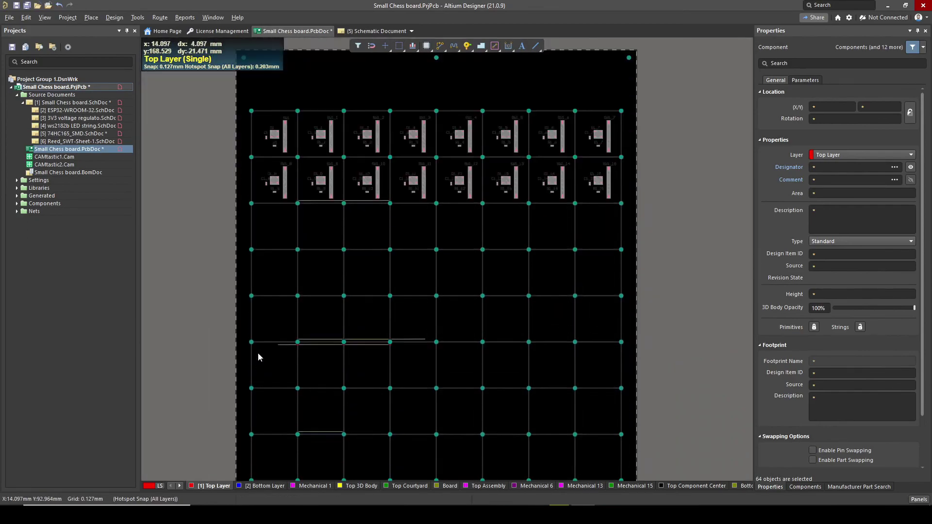
scroll(250, 309, "up", 3, "ctrl")
scroll(258, 246, "up", 2)
scroll(255, 348, "down", 1)
scroll(253, 350, "up", 4, "ctrl")
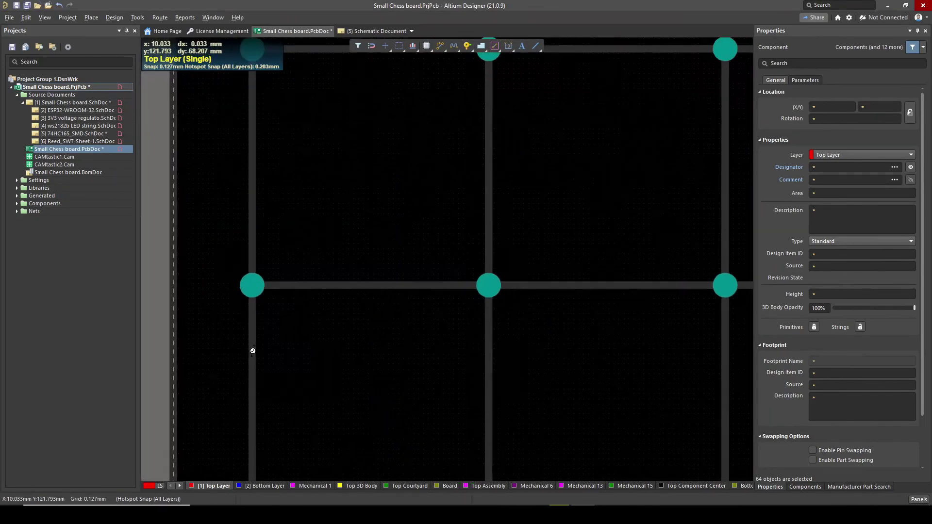
key("ctrl+v")
left_click(253, 268)
- Copy the parts of all four populated rows, using the lower-left corner of the fourth row's first square as reference
scroll(526, 161, "down", 10, "ctrl")
right_click_drag(492, 187, 323, 294)
scroll(489, 259, "up", 3, "ctrl")
scroll(489, 260, "up", 1, "ctrl")
left_click_drag(579, 199, 181, 222, "shift")
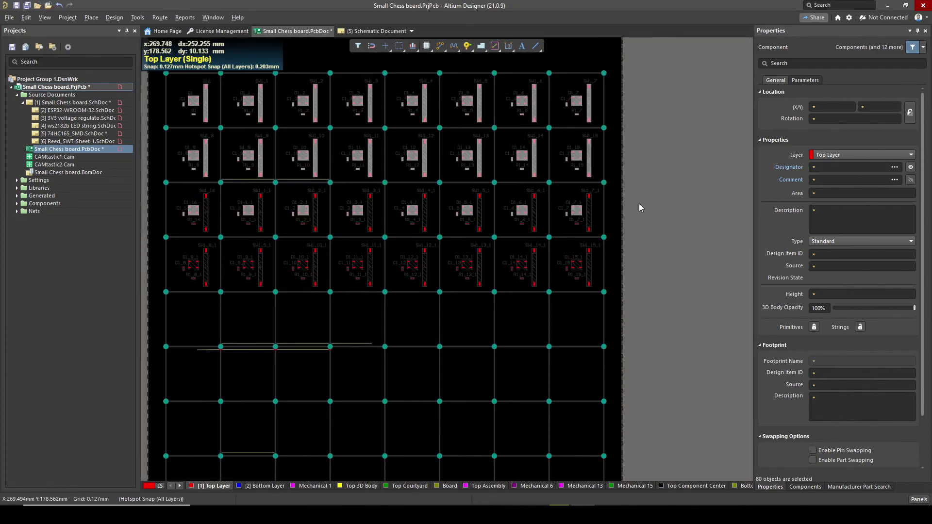
left_click_drag(598, 193, 173, 242, "shift")
left_click_drag(594, 242, 164, 295, "shift")
key("ctrl+c")
scroll(166, 272, "up", 3, "ctrl")
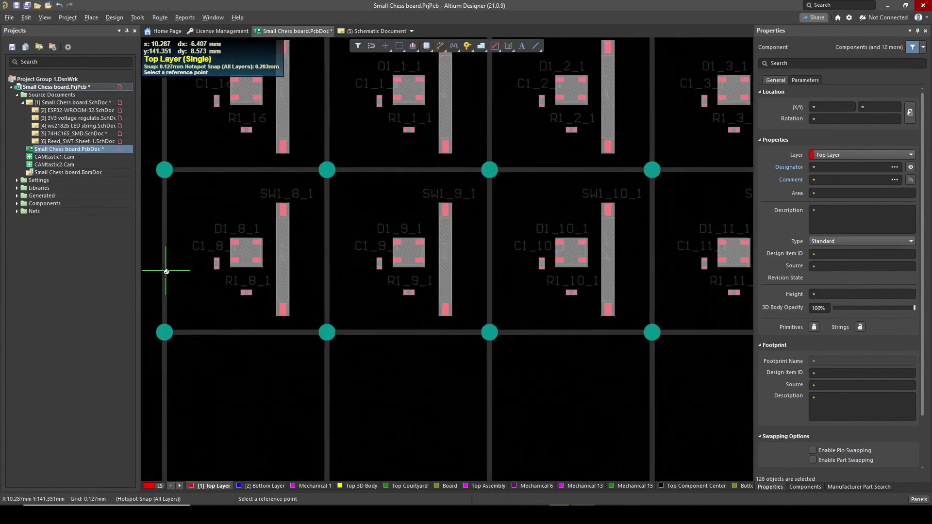
scroll(169, 346, "up", 2, "ctrl")
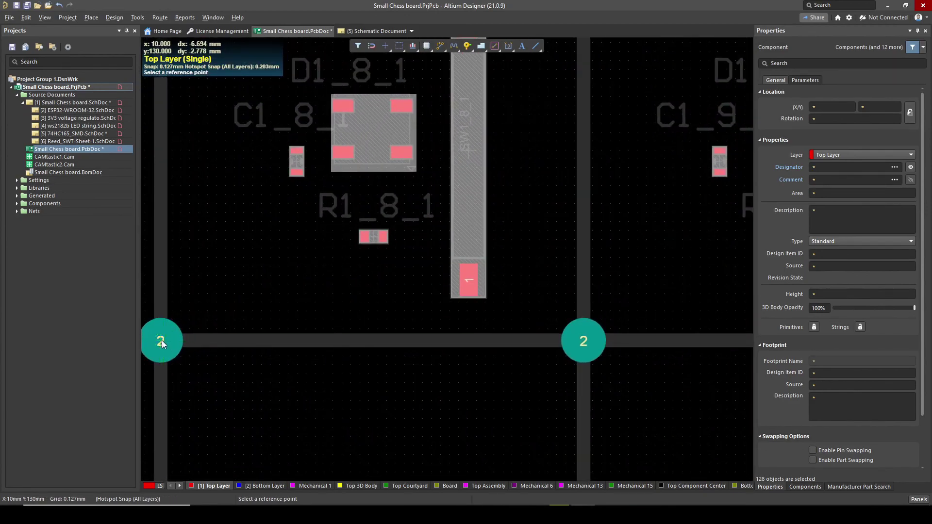
- Paste the four copied rows into the empty lower half of the board, anchored at the grid's lower-left corner, and clear the selection
scroll(162, 343, "down", 4, "ctrl")
scroll(240, 346, "down", 3)
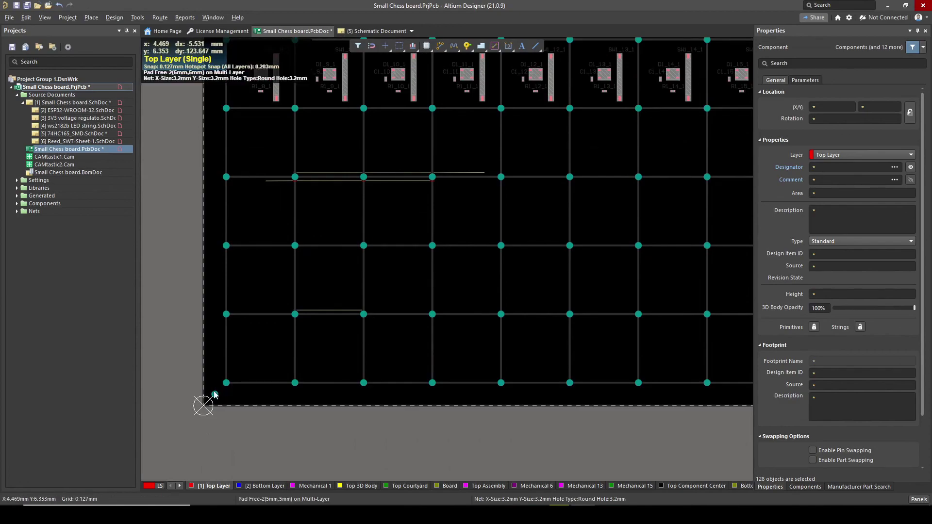
scroll(215, 395, "up", 4, "ctrl")
left_click(277, 356)
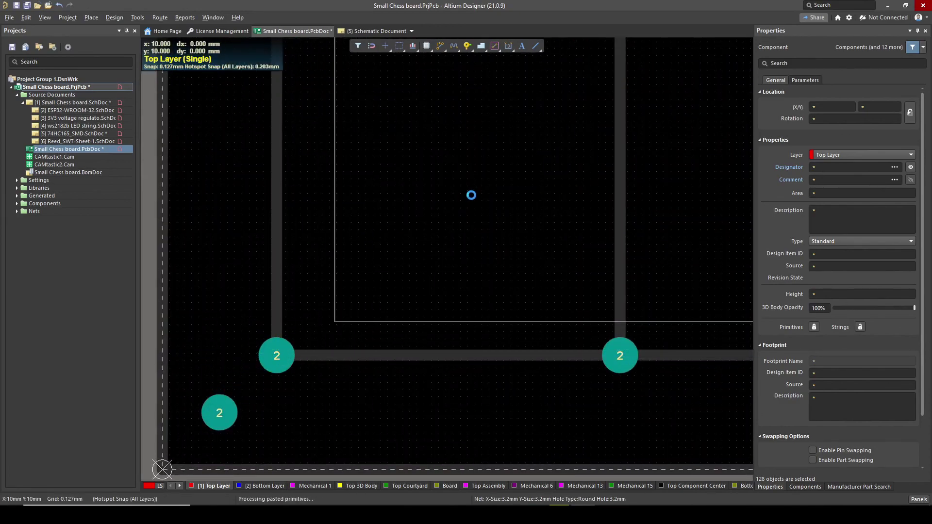
scroll(517, 188, "down", 6, "ctrl")
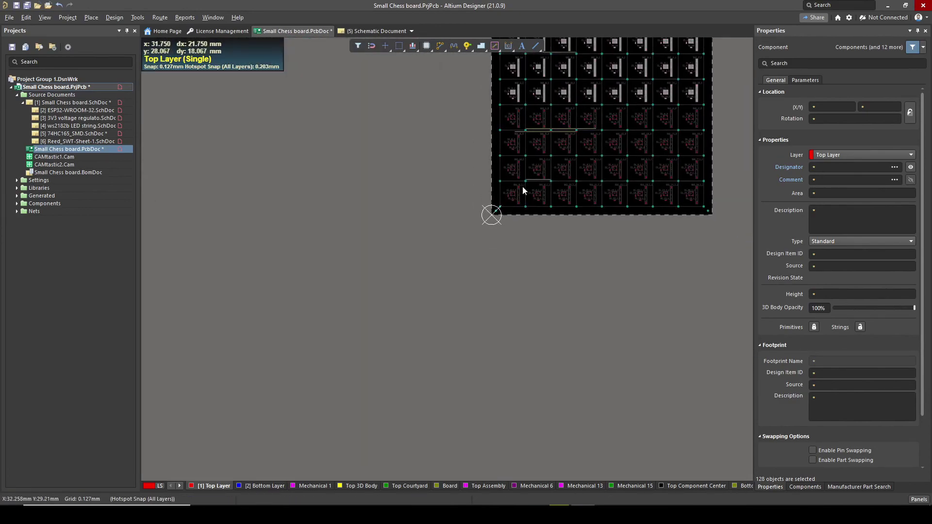
right_click_drag(600, 127, 473, 347)
scroll(498, 238, "up", 2, "ctrl")
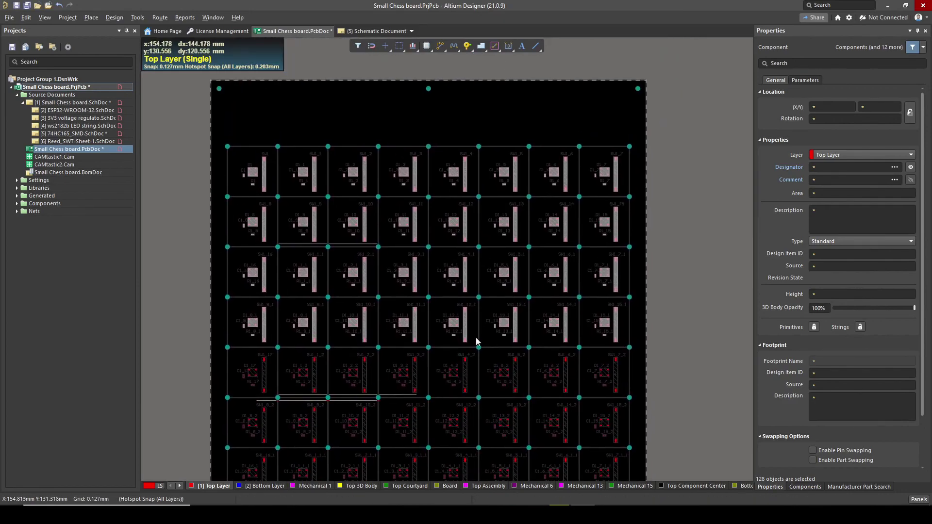
left_click(498, 108)
- Try limiting the schematic annotation to the ws2182b LED string and 74HC165_SMD sheets
left_click(25, 17)
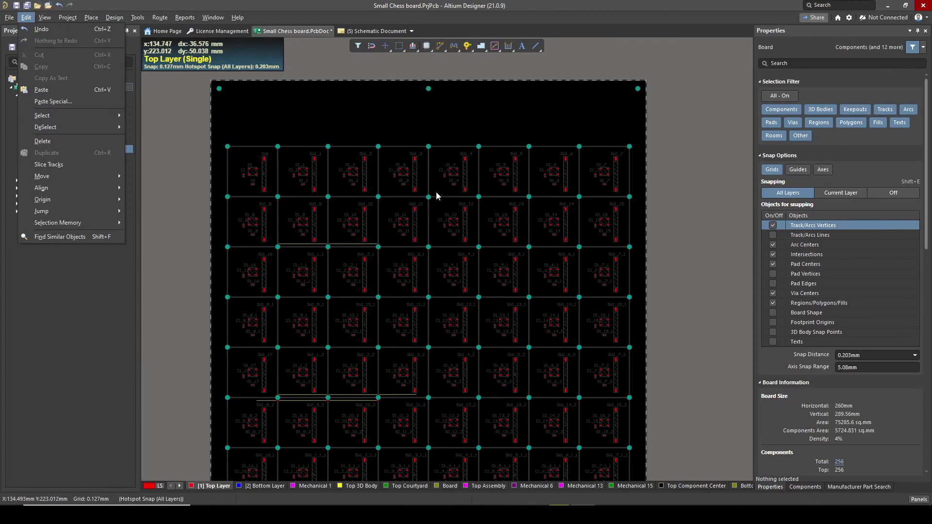
scroll(359, 316, "down", 2)
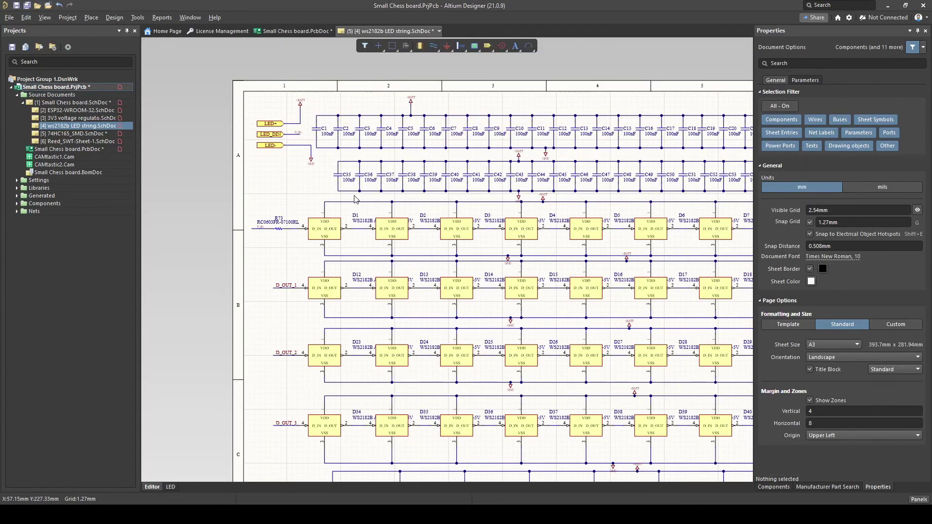
left_click(139, 19)
mouse_move(165, 115)
left_click(282, 116)
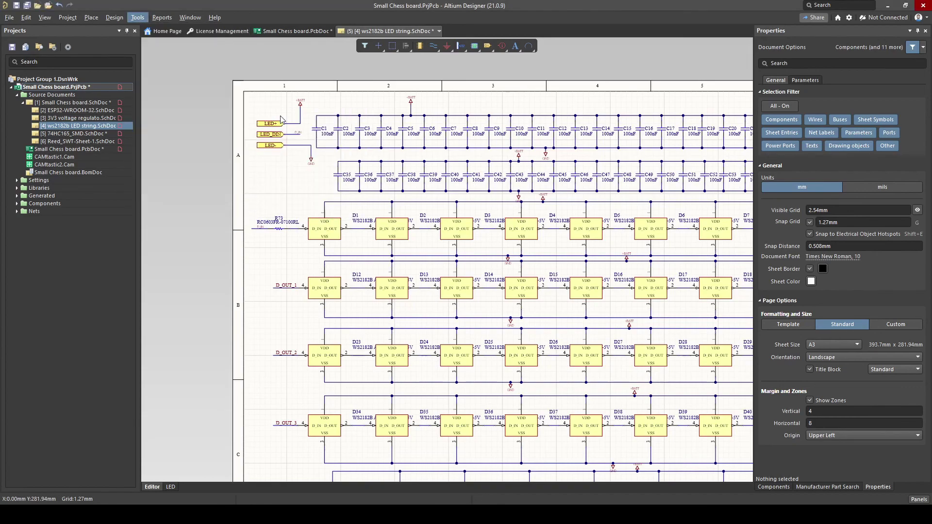
left_click(207, 336)
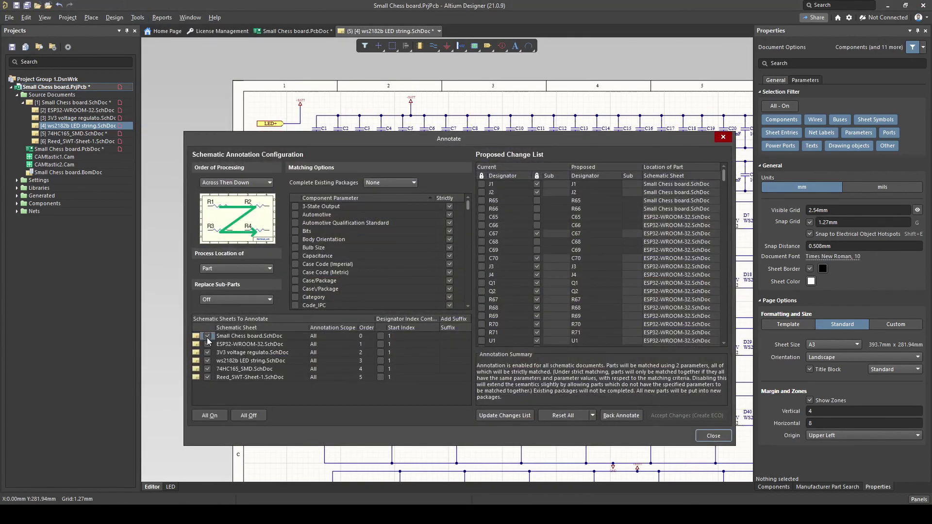
left_click(207, 344)
left_click(208, 353)
left_click(207, 360)
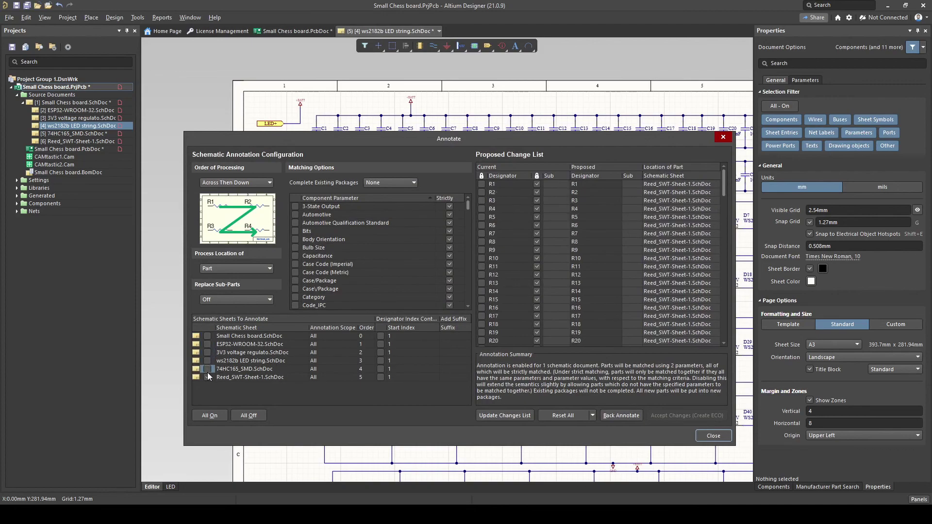
left_click(208, 369)
left_click(207, 377)
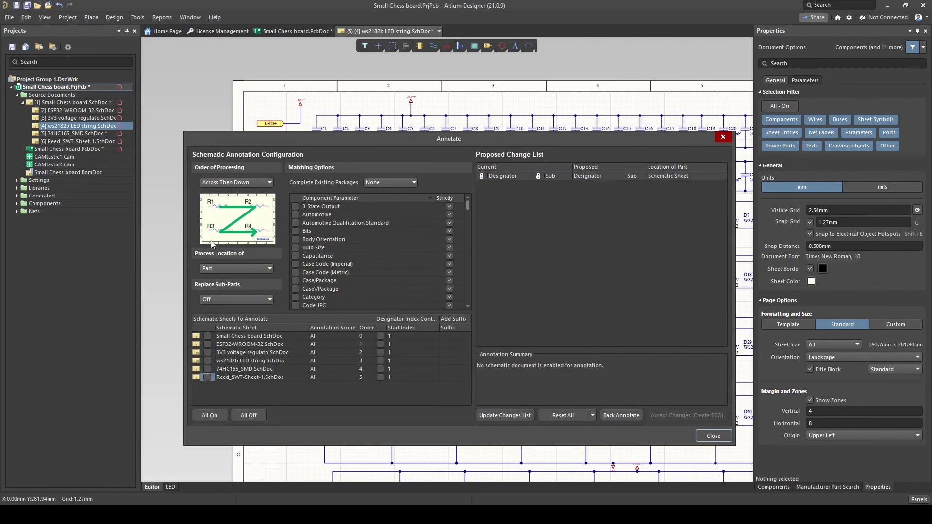
left_click(208, 360)
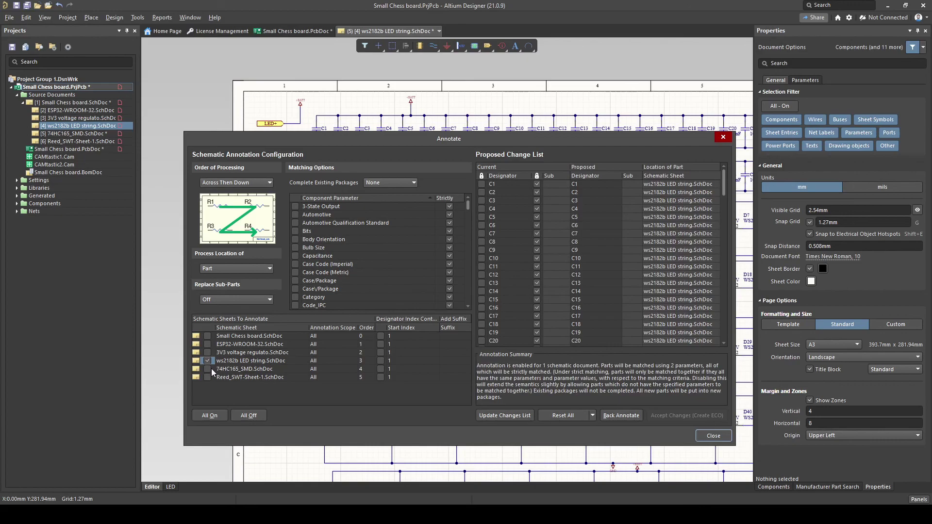
left_click(208, 369)
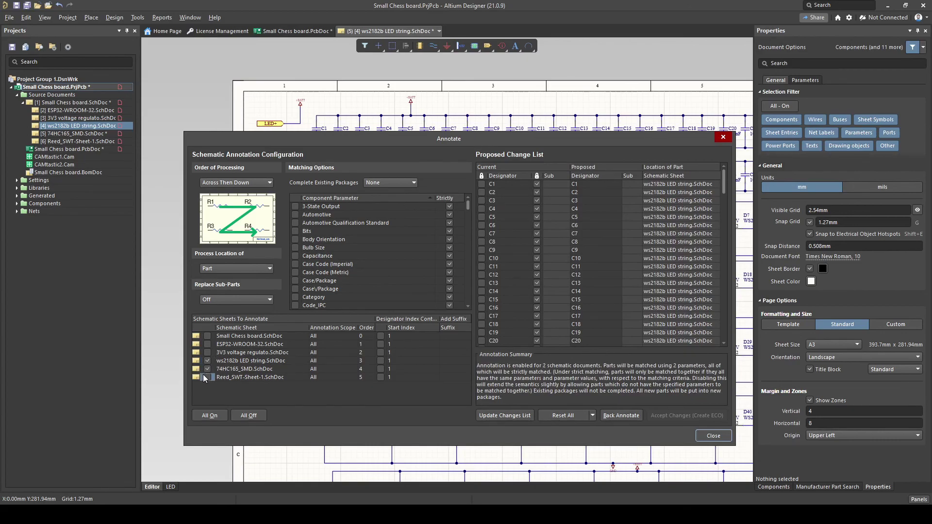
left_click(713, 436)
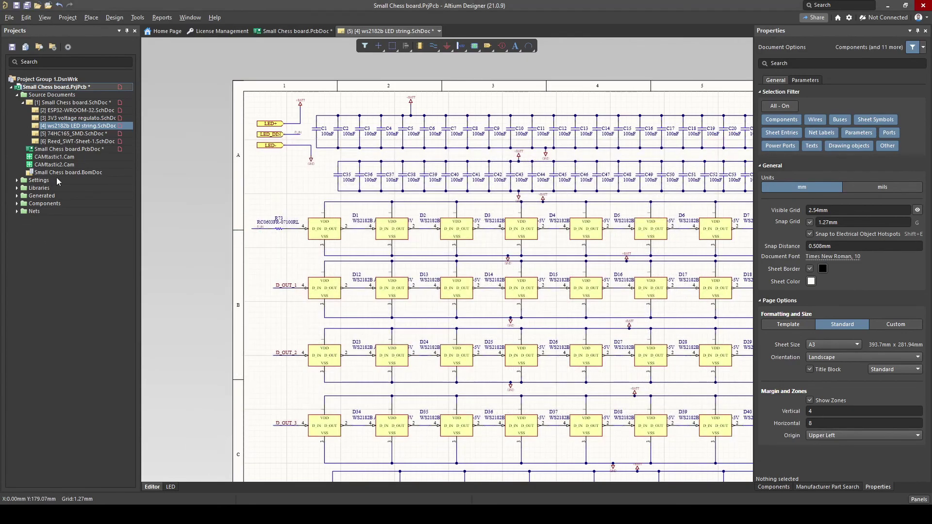
- Return to Small Chess board.PcbDoc and leave single-layer mode to display all layers
left_click(68, 149)
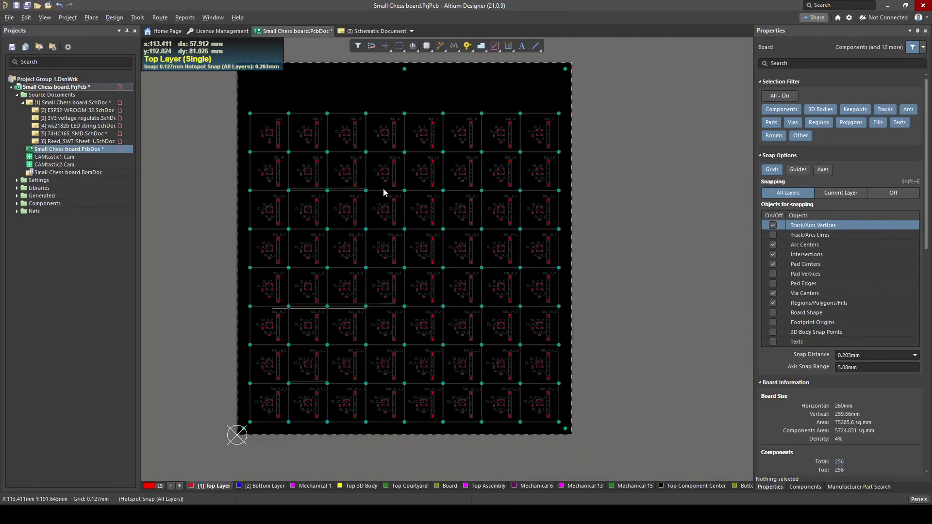
scroll(299, 187, "up", 4, "ctrl")
scroll(688, 146, "down", 2, "ctrl")
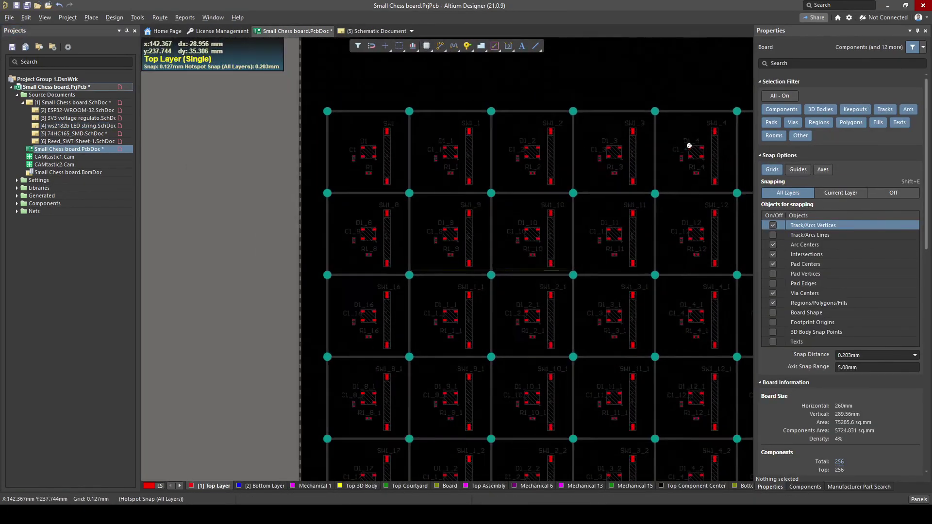
right_click_drag(682, 164, 560, 191)
key("shift+s")
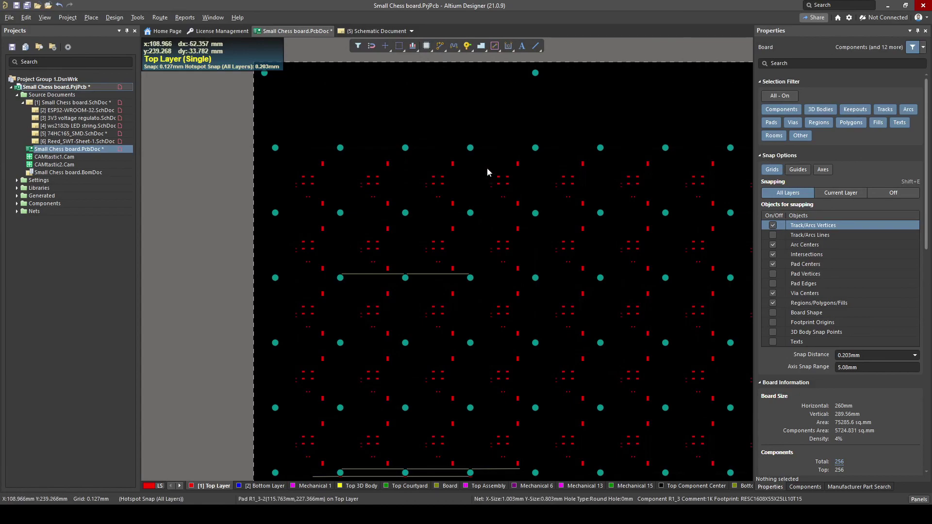
key("shift+s")
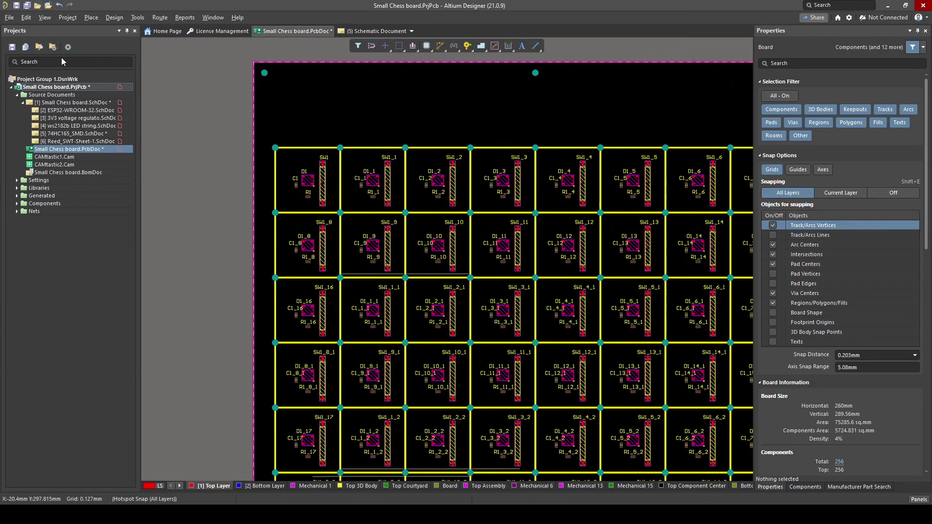
double_click(78, 126)
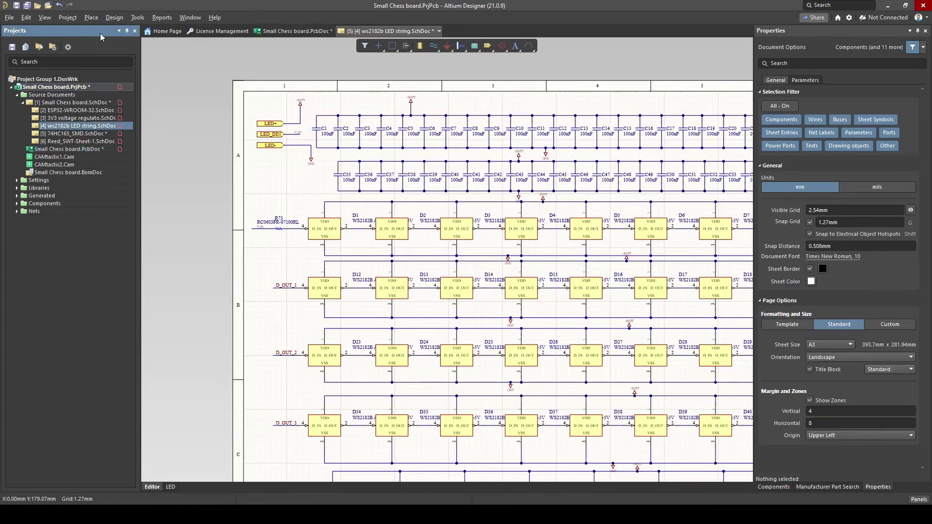
left_click(115, 18)
left_click(65, 149)
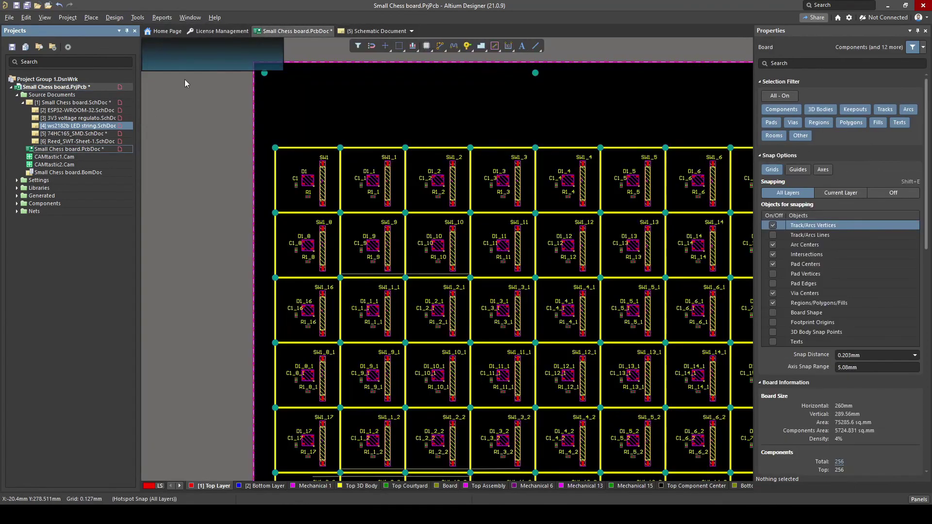
- Re-annotate the PCB components by descending Y then ascending X, top side then bottom side, with start index 1
left_click(134, 18)
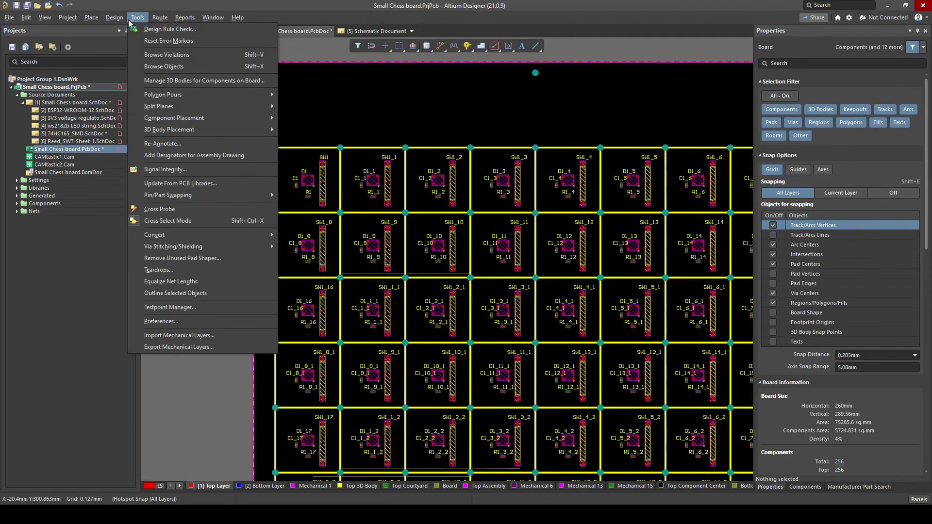
left_click(193, 144)
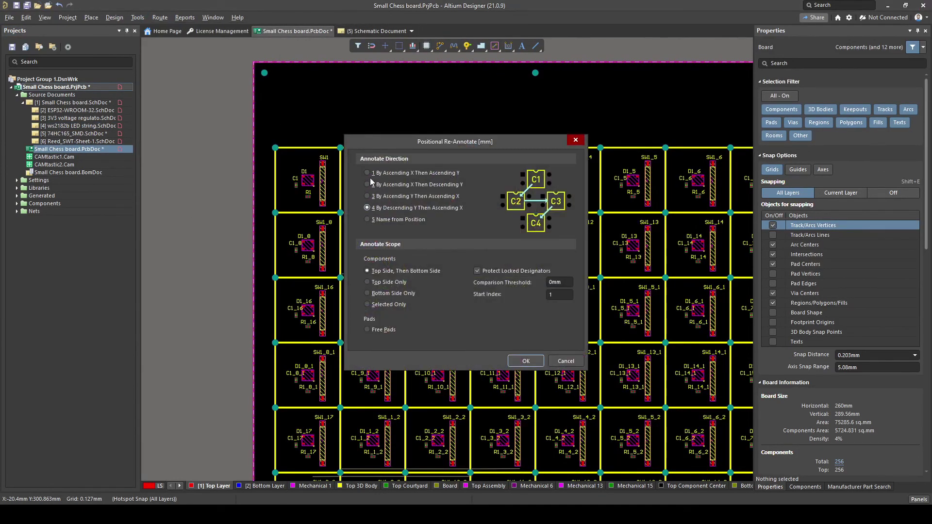
left_click(526, 361)
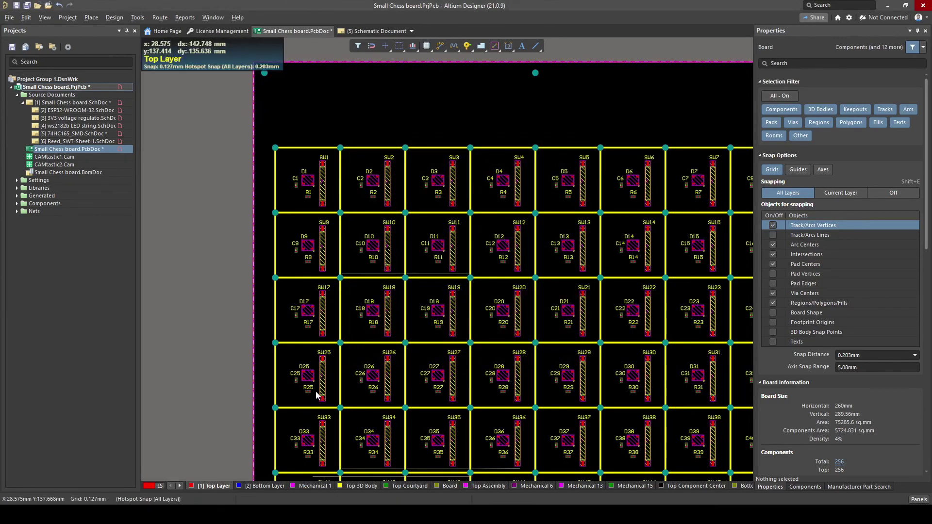